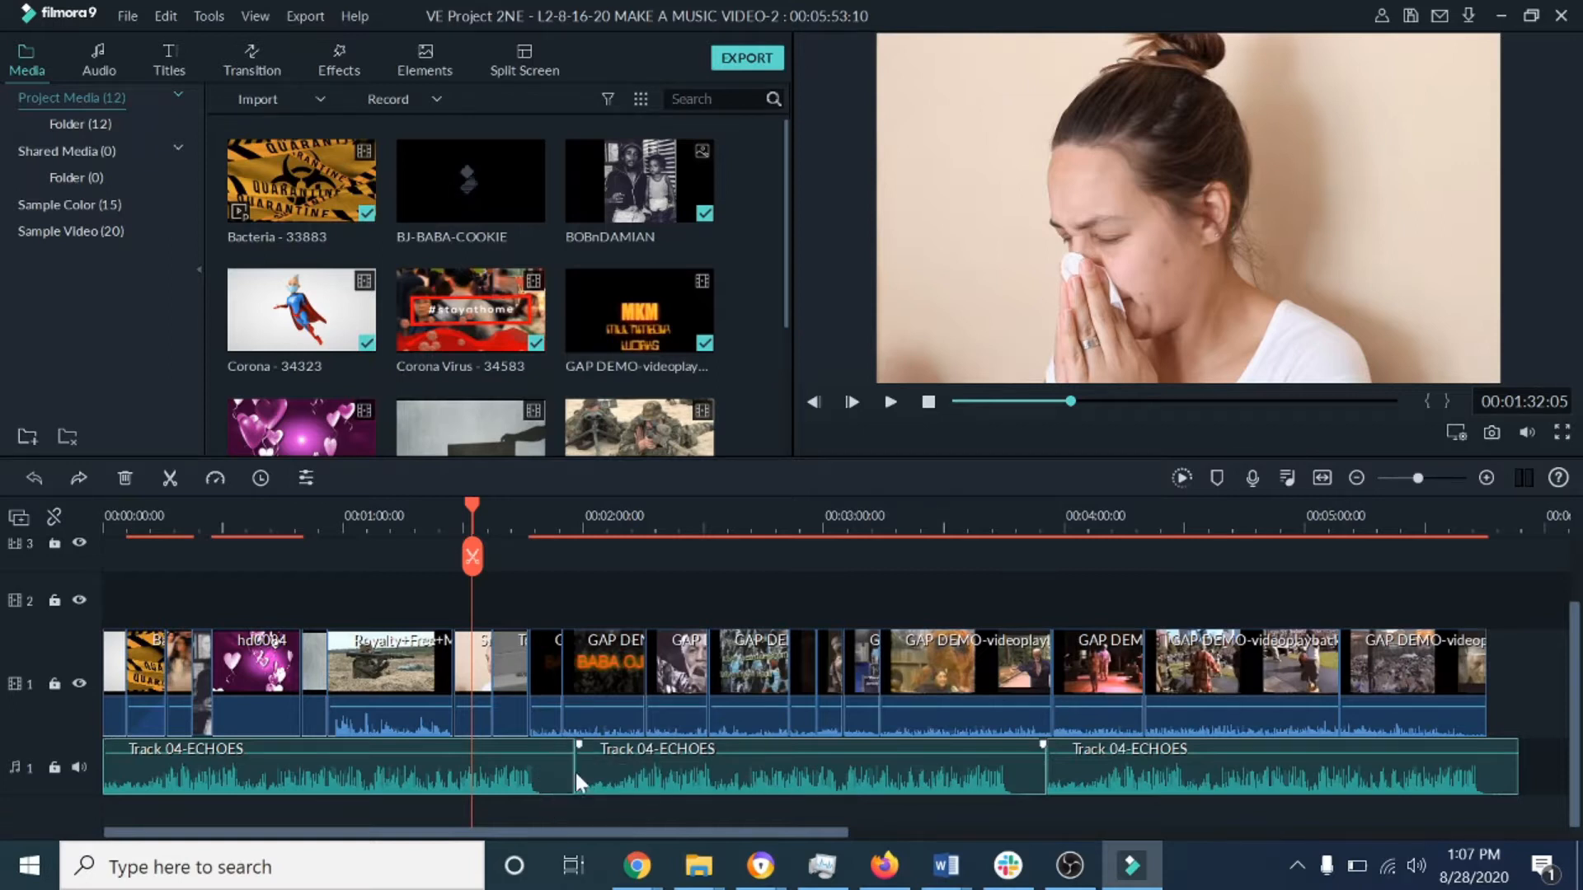
Trim the end of the first Track 04-ECHOES clip to about 00:01:50 and move the second clip directly against it
{"action": "left_click_drag", "start_coordinate": [574, 768], "coordinate": [542, 775]}
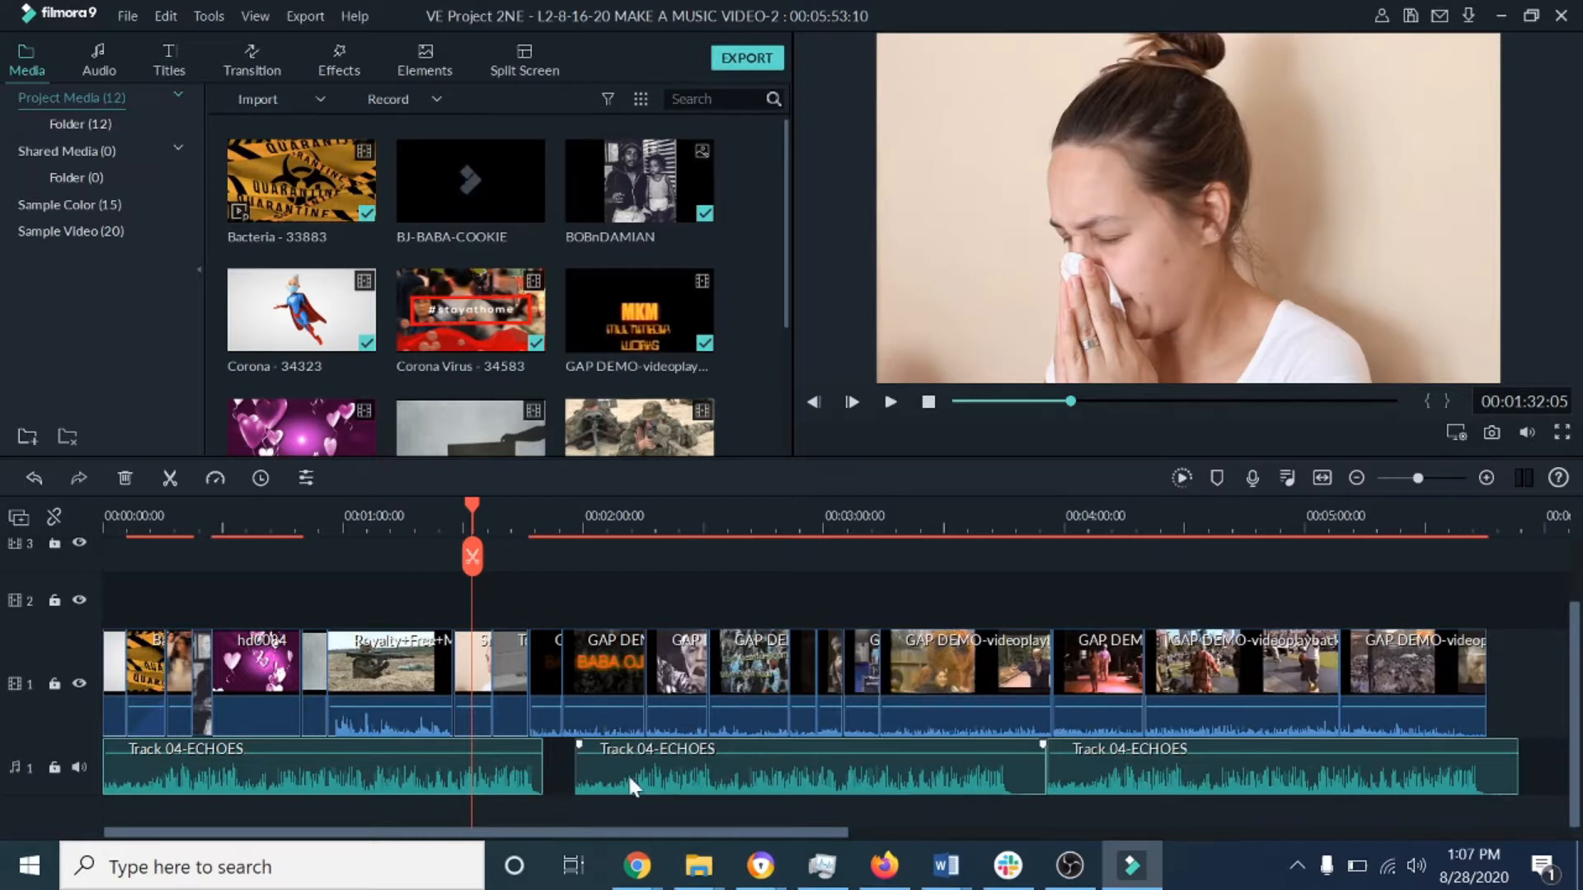
{"action": "left_click_drag", "start_coordinate": [630, 763], "coordinate": [606, 768]}
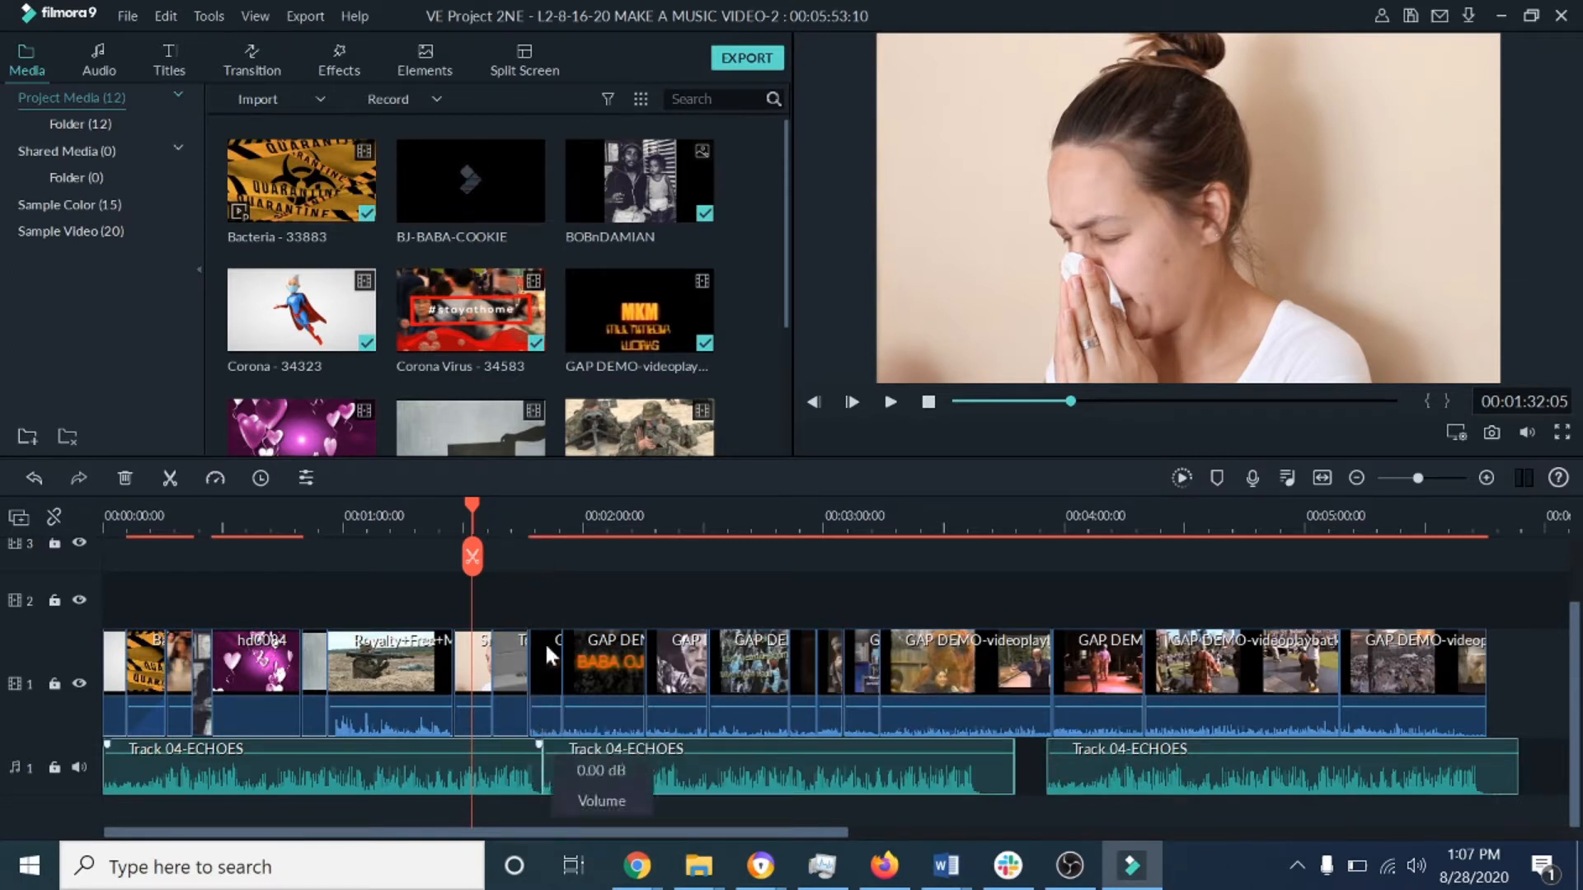
Trim the quiet tail off the second Track 04-ECHOES clip, ending at about 00:03:38, and move the third clip directly against it
{"action": "left_click", "coordinate": [1011, 777]}
{"action": "left_click_drag", "start_coordinate": [1008, 781], "coordinate": [981, 783]}
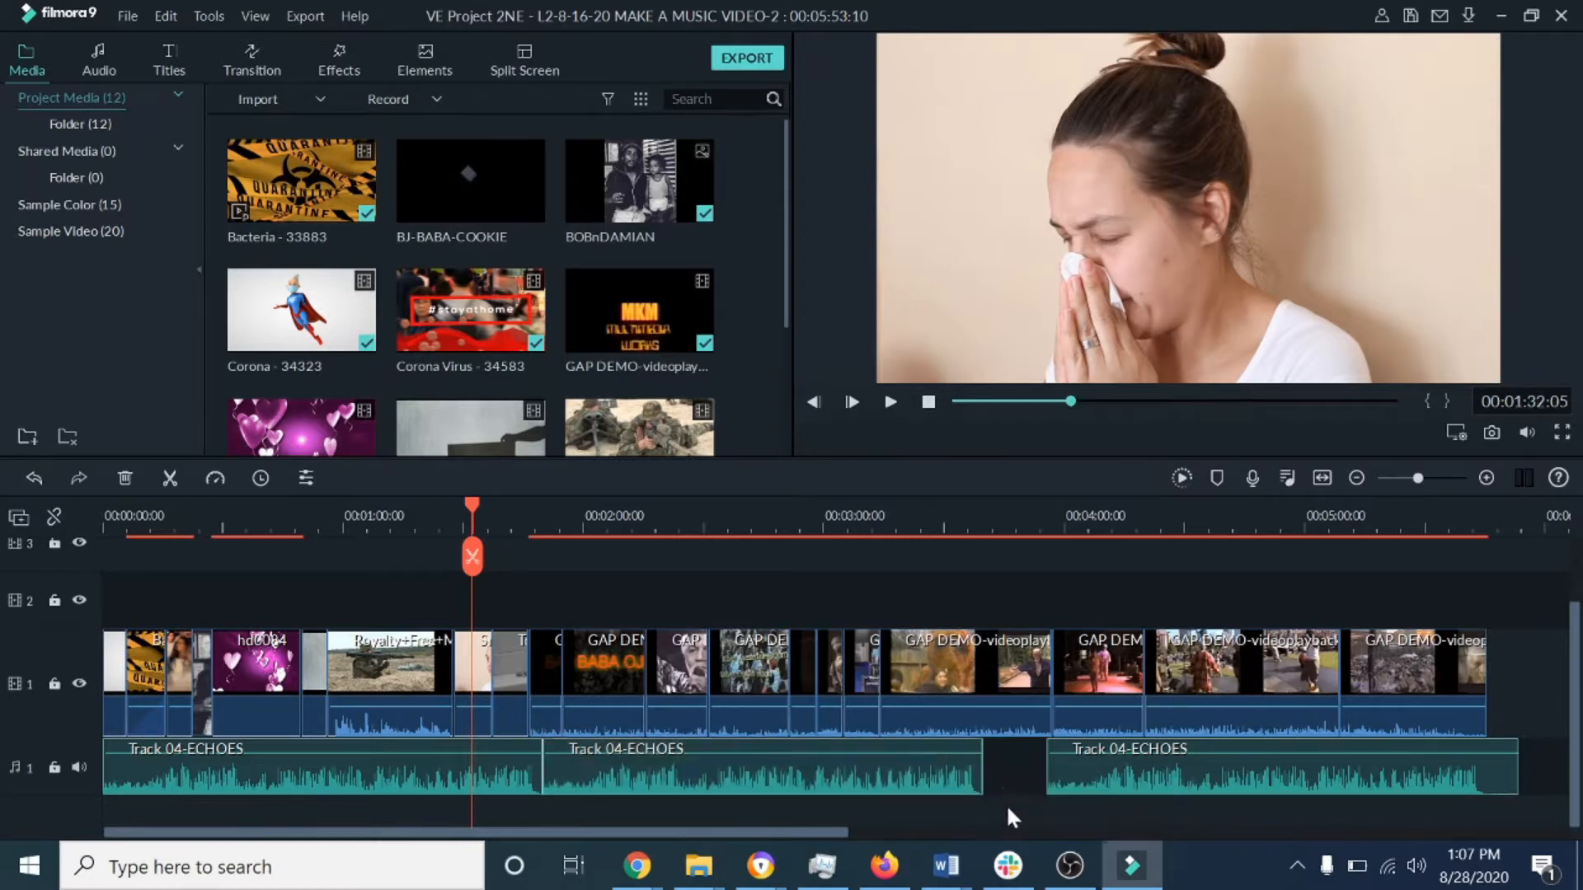
{"action": "mouse_move", "coordinate": [981, 766]}
{"action": "left_click_drag", "start_coordinate": [941, 520], "coordinate": [1147, 513]}
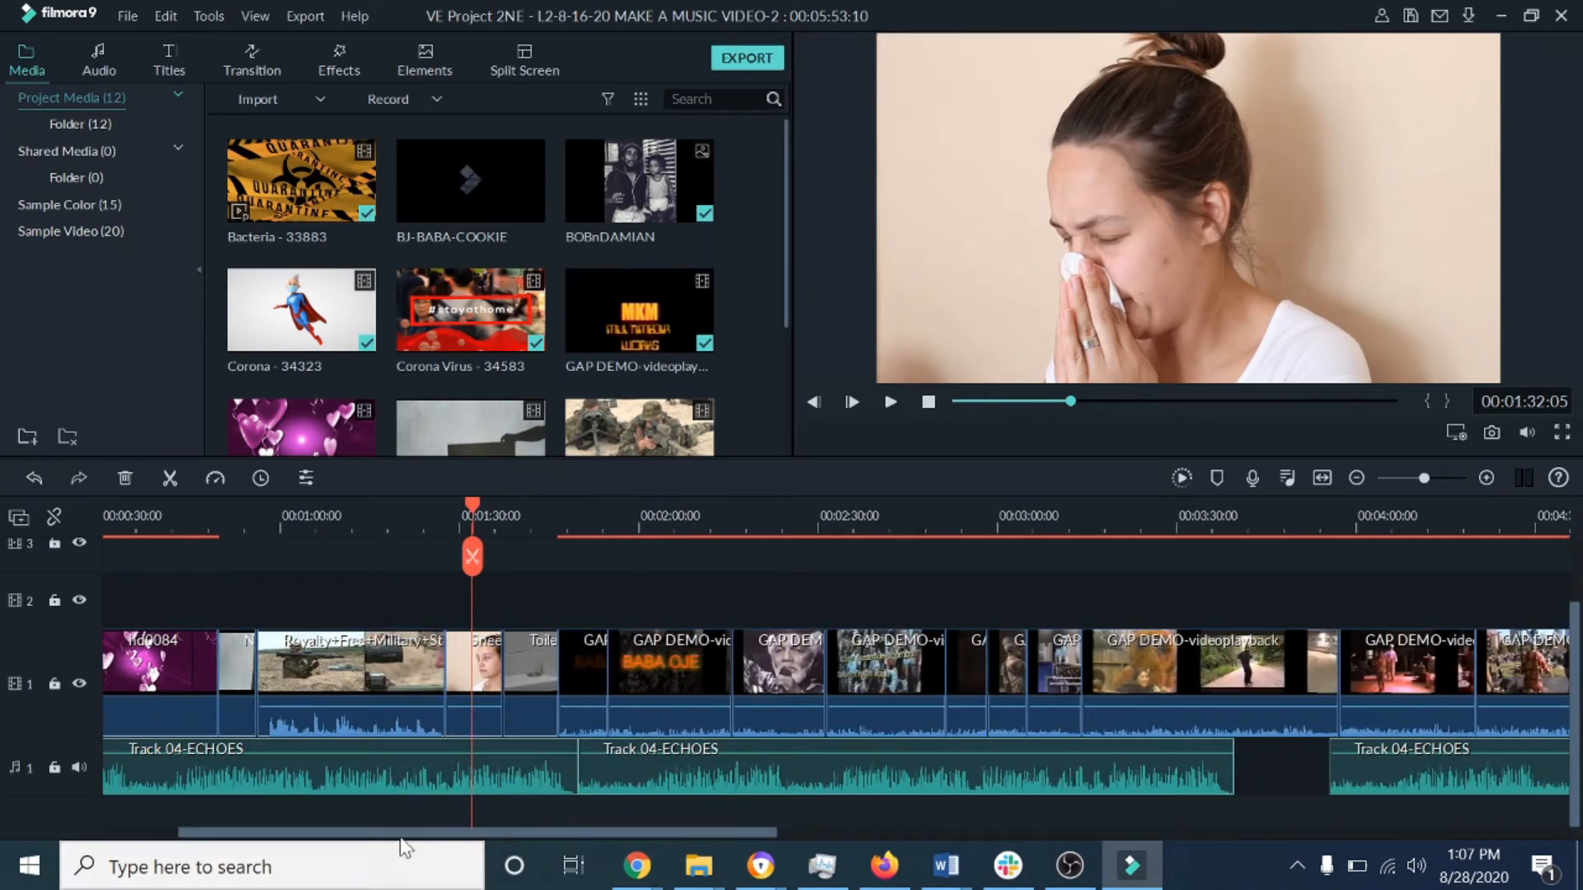
{"action": "left_click_drag", "start_coordinate": [413, 836], "coordinate": [617, 824]}
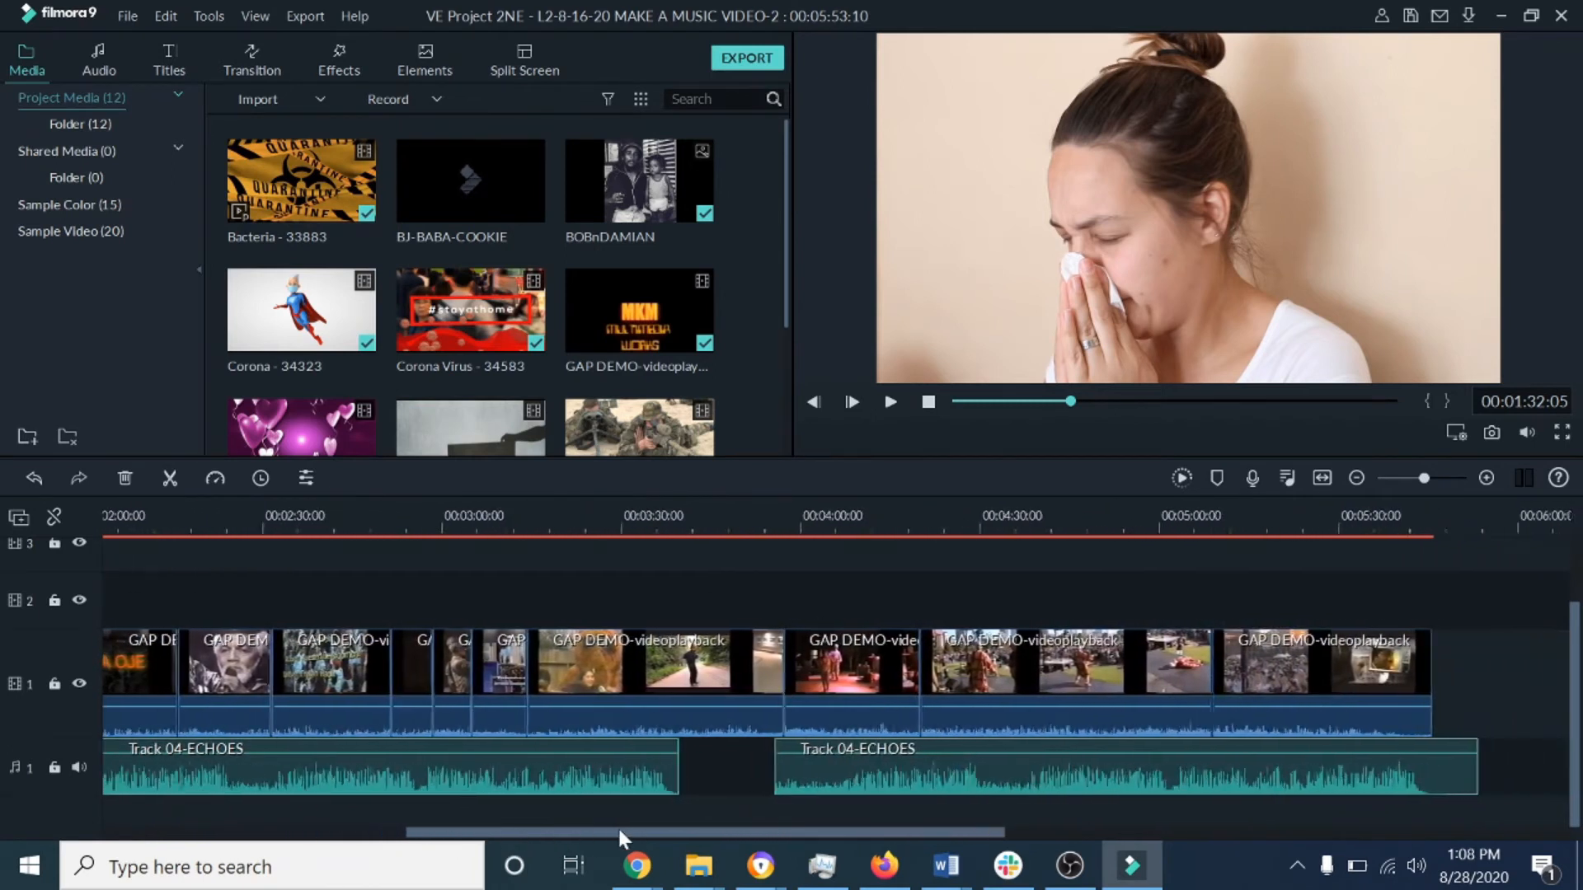
{"action": "left_click_drag", "start_coordinate": [703, 522], "coordinate": [865, 523]}
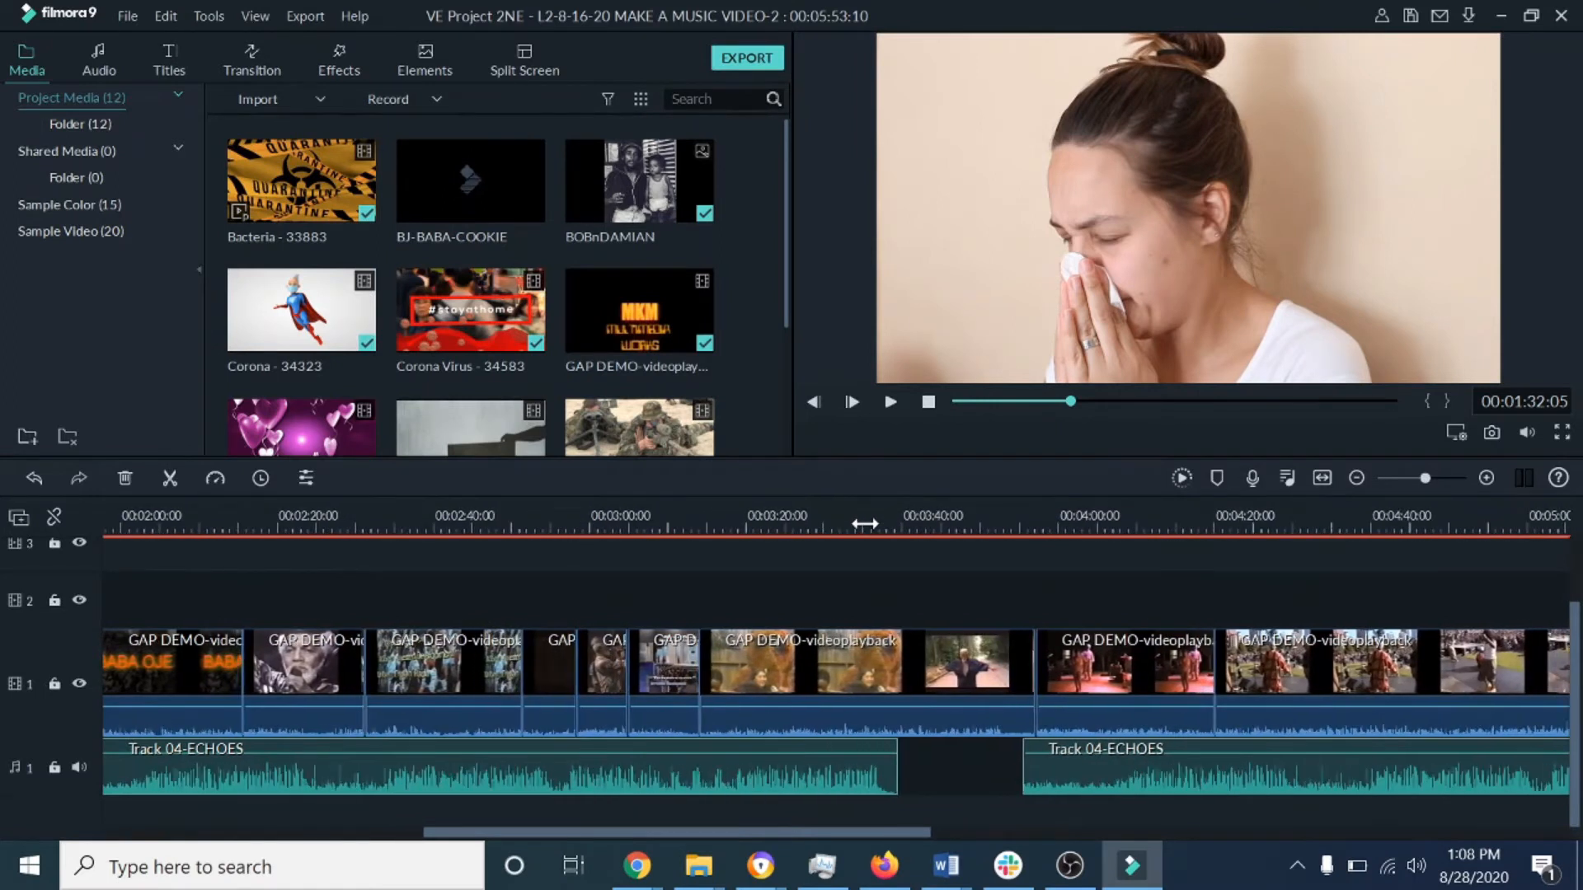
{"action": "left_click_drag", "start_coordinate": [901, 763], "coordinate": [892, 779]}
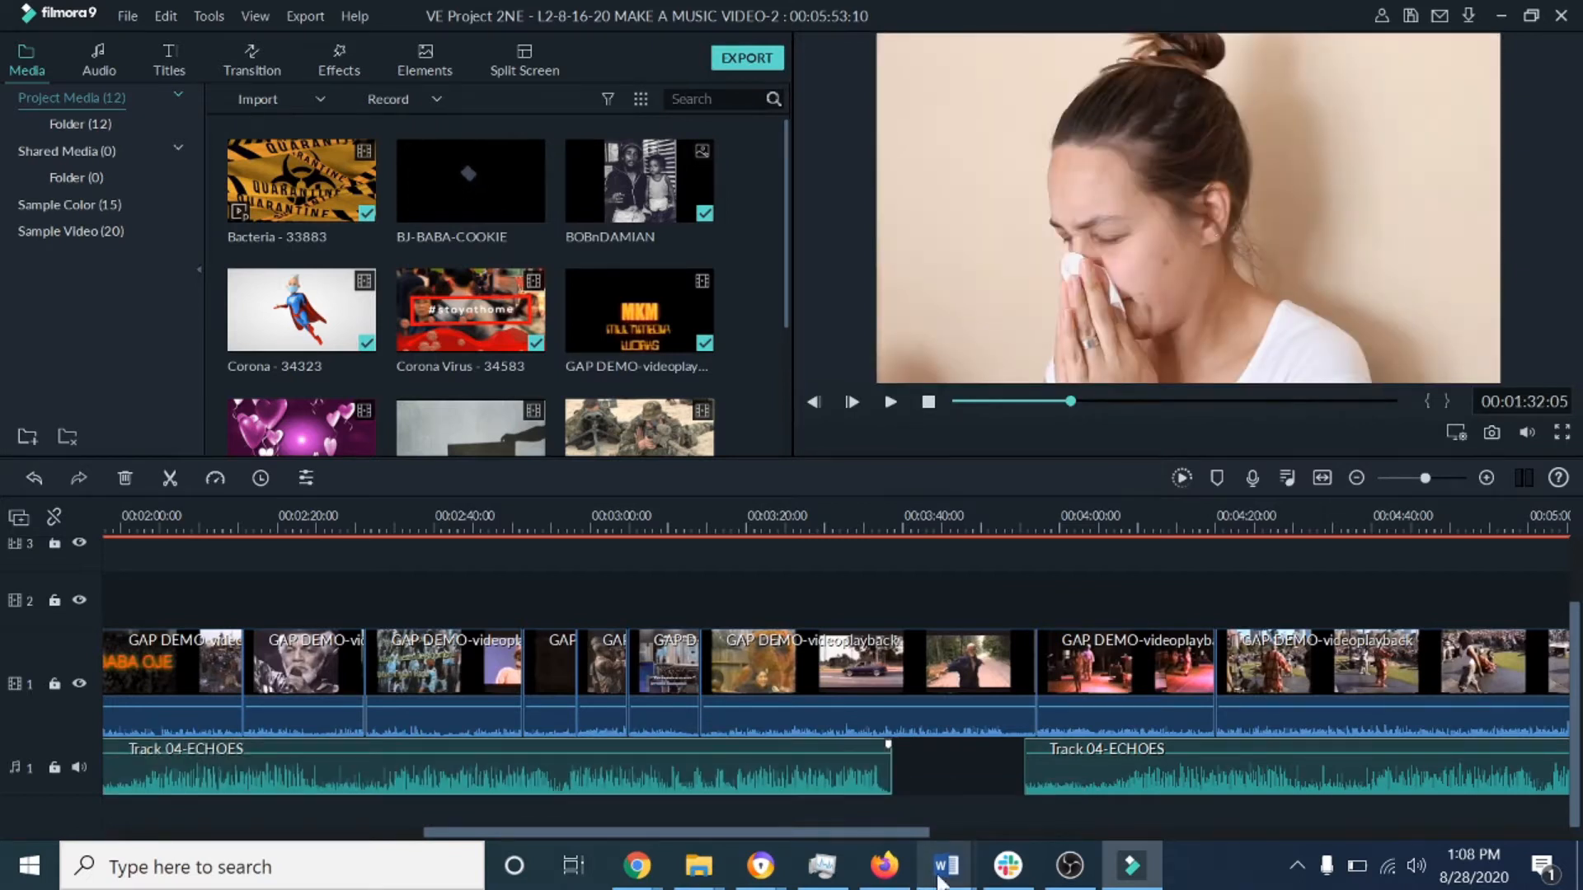
{"action": "left_click_drag", "start_coordinate": [1044, 773], "coordinate": [924, 767]}
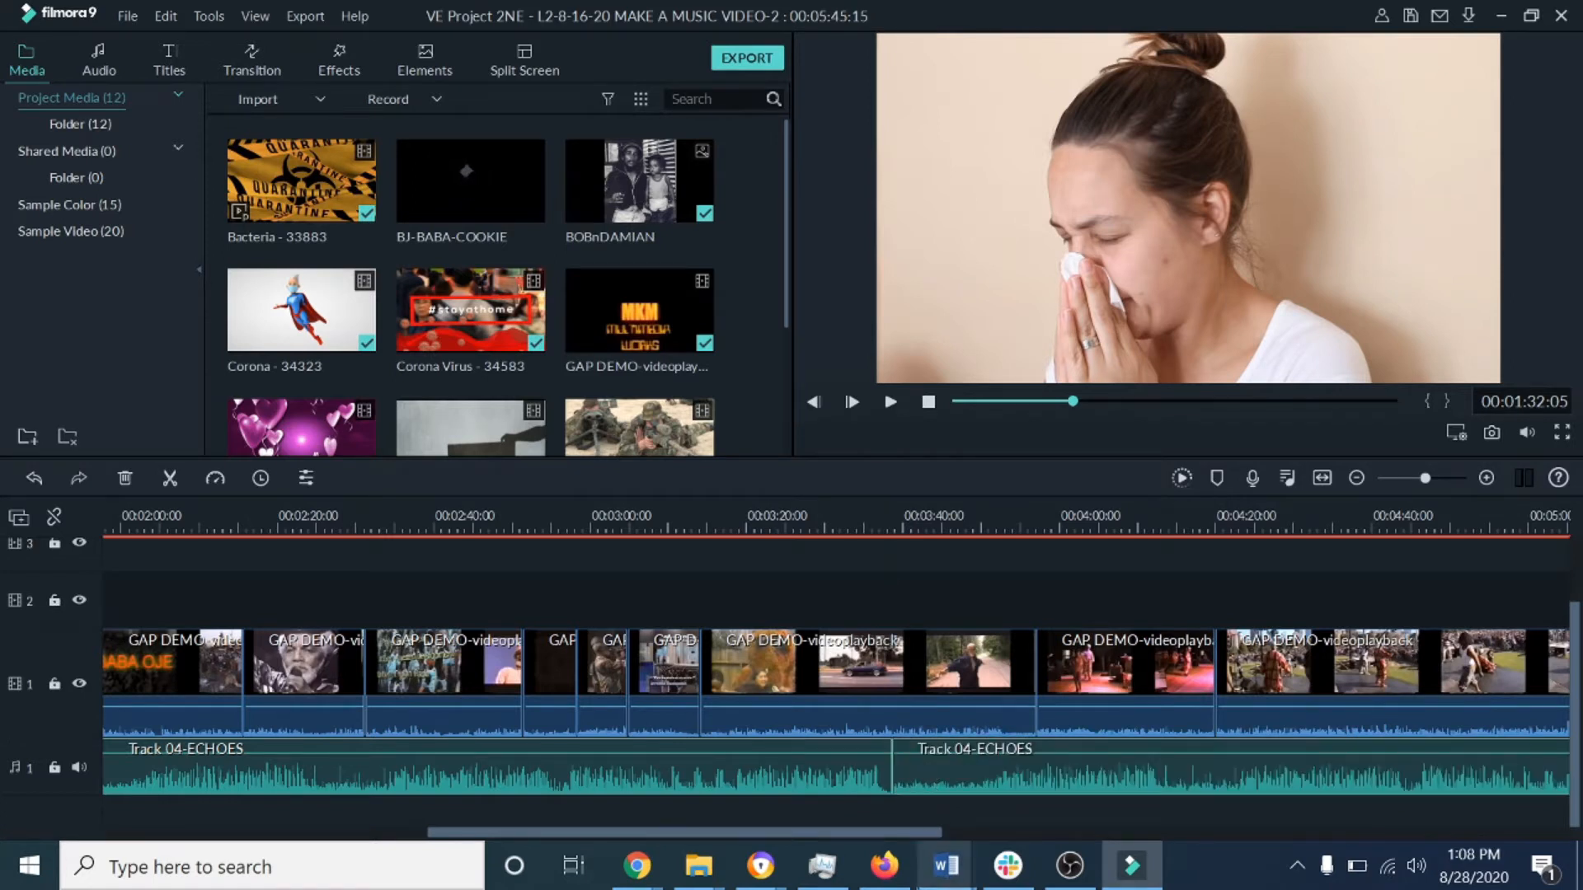
Trim the quiet tail off the third Track 04-ECHOES clip so it ends at about 00:05:27
{"action": "left_click_drag", "start_coordinate": [862, 831], "coordinate": [1002, 839]}
{"action": "left_click_drag", "start_coordinate": [1426, 779], "coordinate": [1361, 785]}
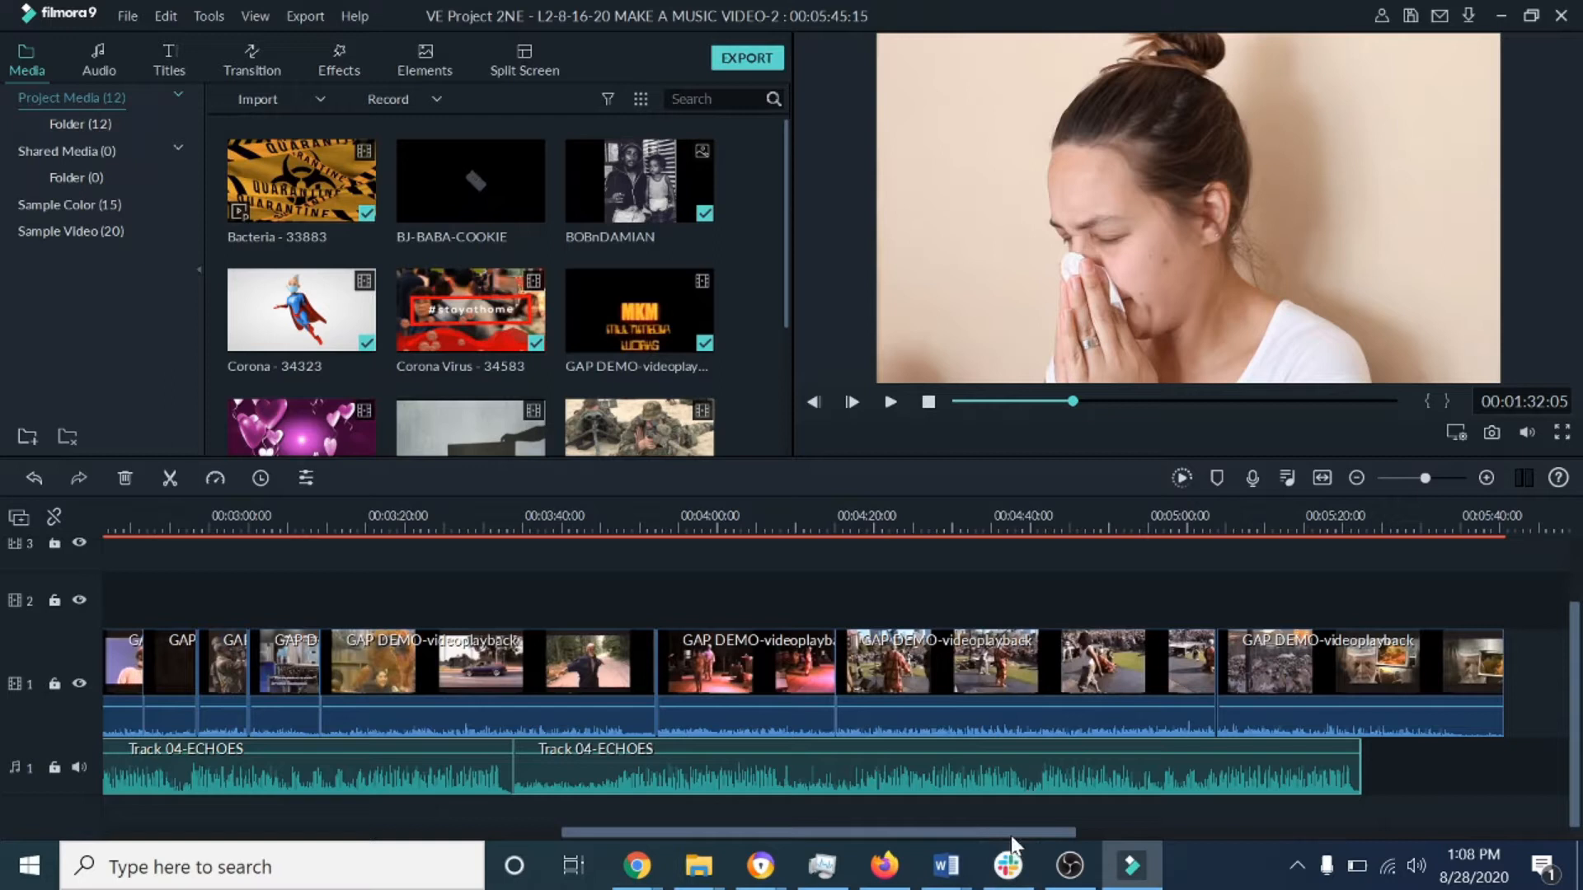
Place the playhead at 00:03:14:22 and turn off the output of video track 1
{"action": "mouse_move", "coordinate": [911, 522]}
{"action": "left_mouse_down"}
{"action": "mouse_move", "coordinate": [981, 518]}
{"action": "mouse_move", "coordinate": [841, 517]}
{"action": "mouse_move", "coordinate": [915, 517]}
{"action": "left_mouse_up"}
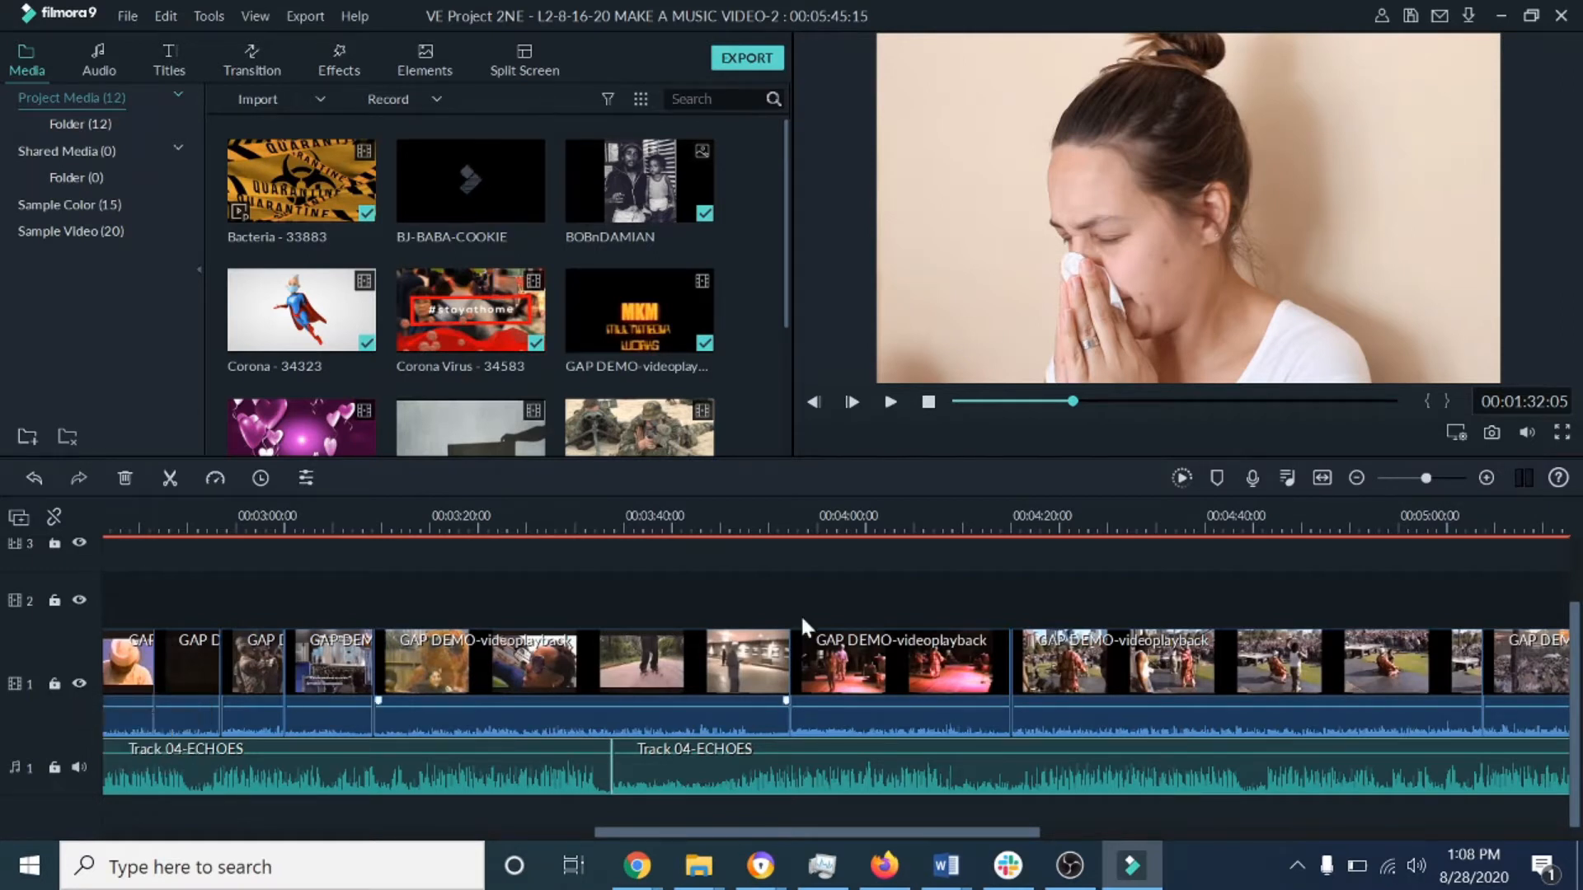
{"action": "left_click", "coordinate": [380, 521]}
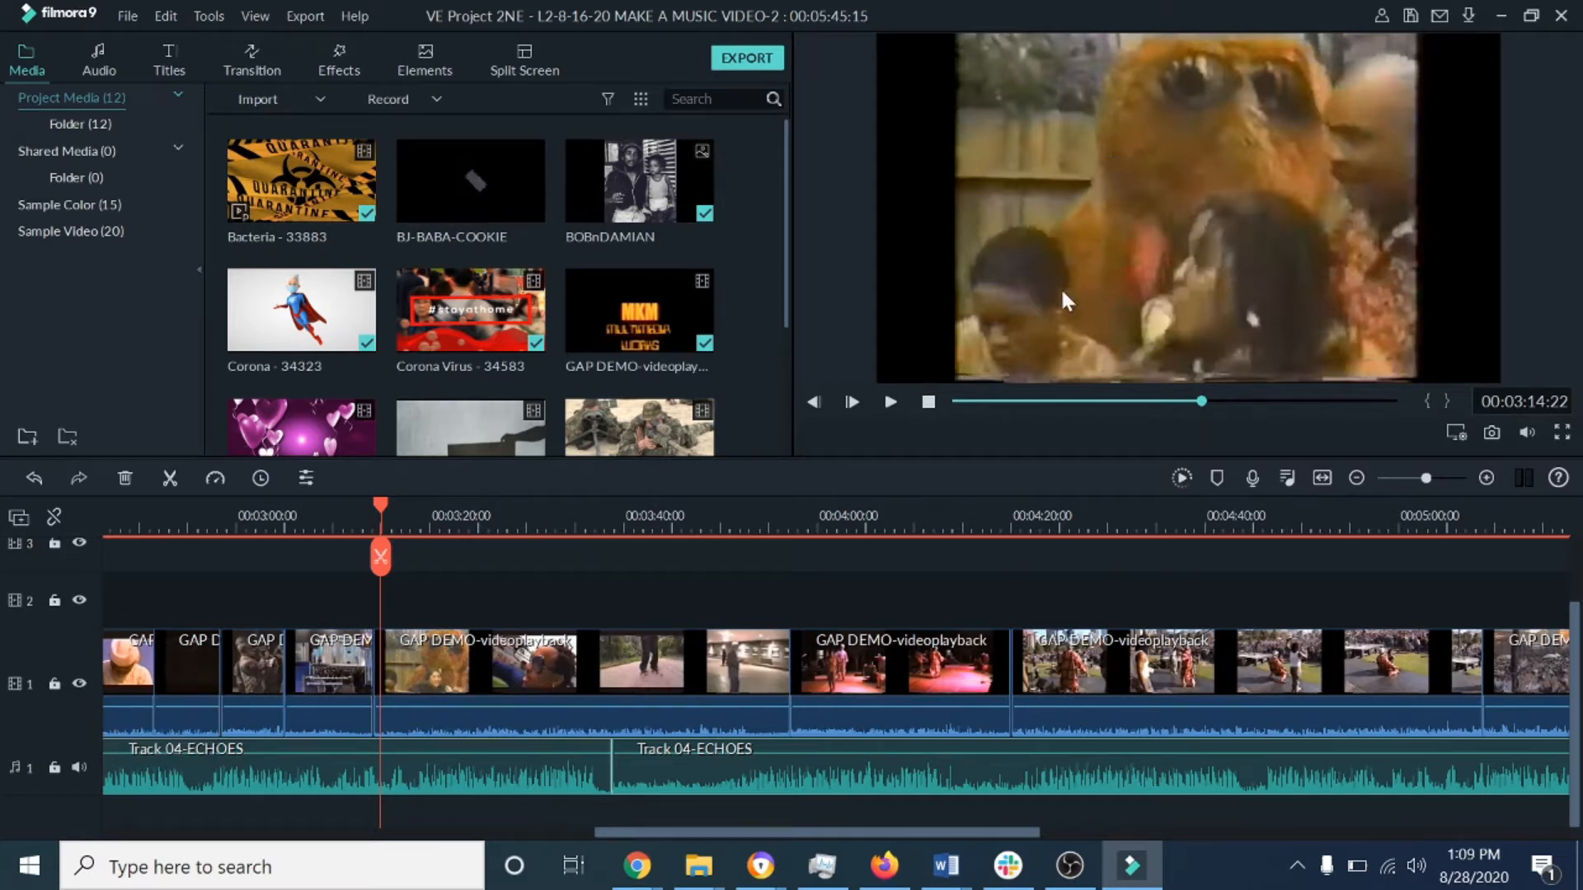
{"action": "left_click", "coordinate": [79, 682]}
{"action": "left_click", "coordinate": [79, 682]}
{"action": "left_click", "coordinate": [79, 683]}
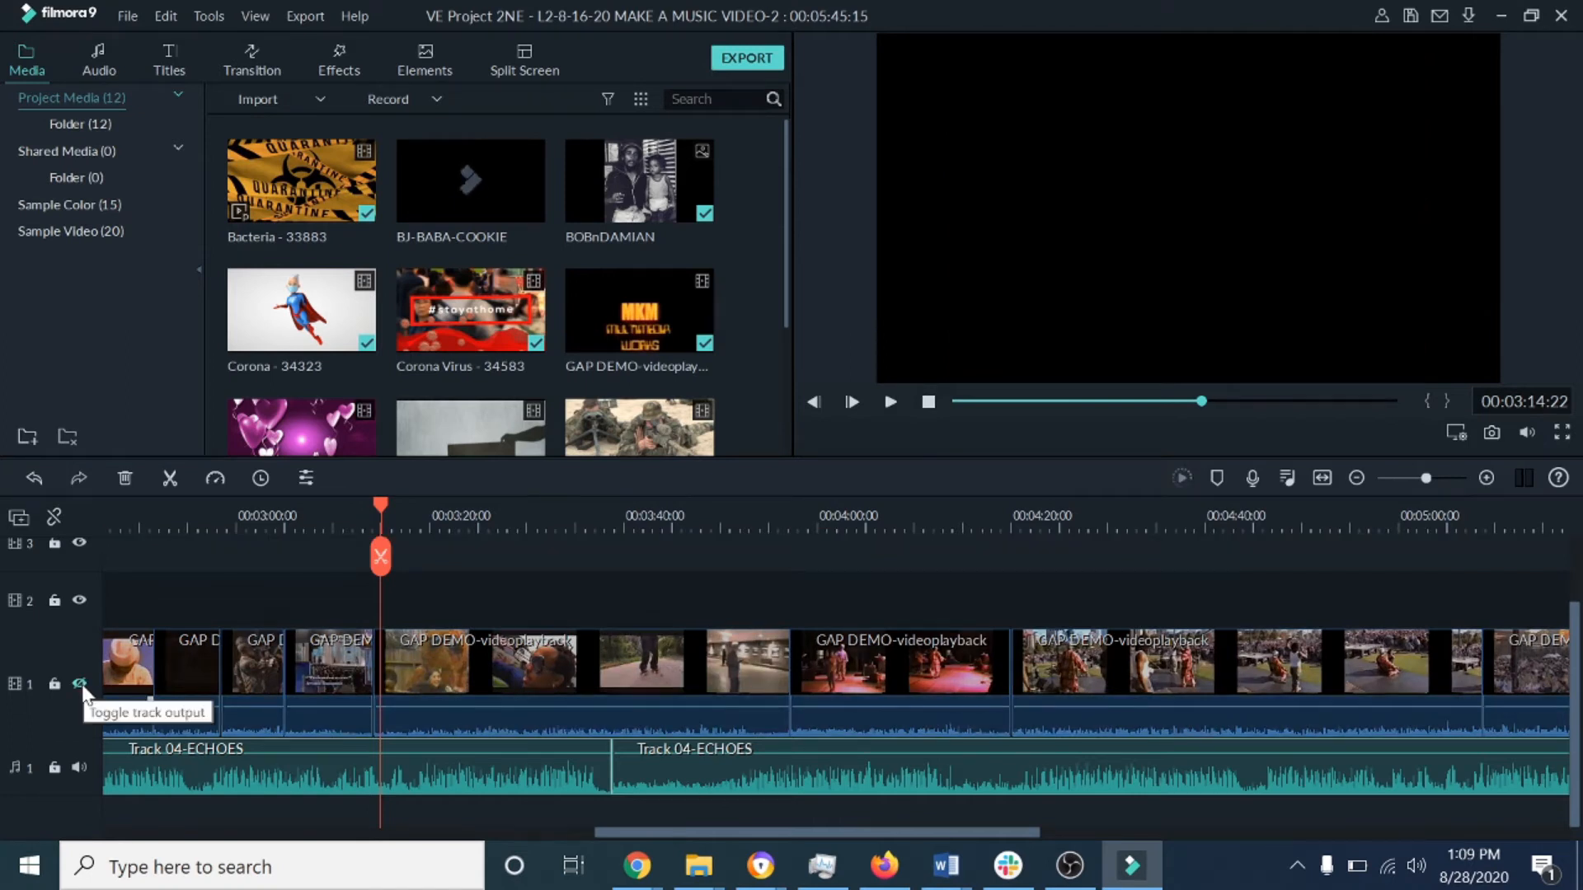
Toggle the output of video tracks 2 and 3 off and back on, and turn video track 1's output on again
{"action": "left_click", "coordinate": [80, 601]}
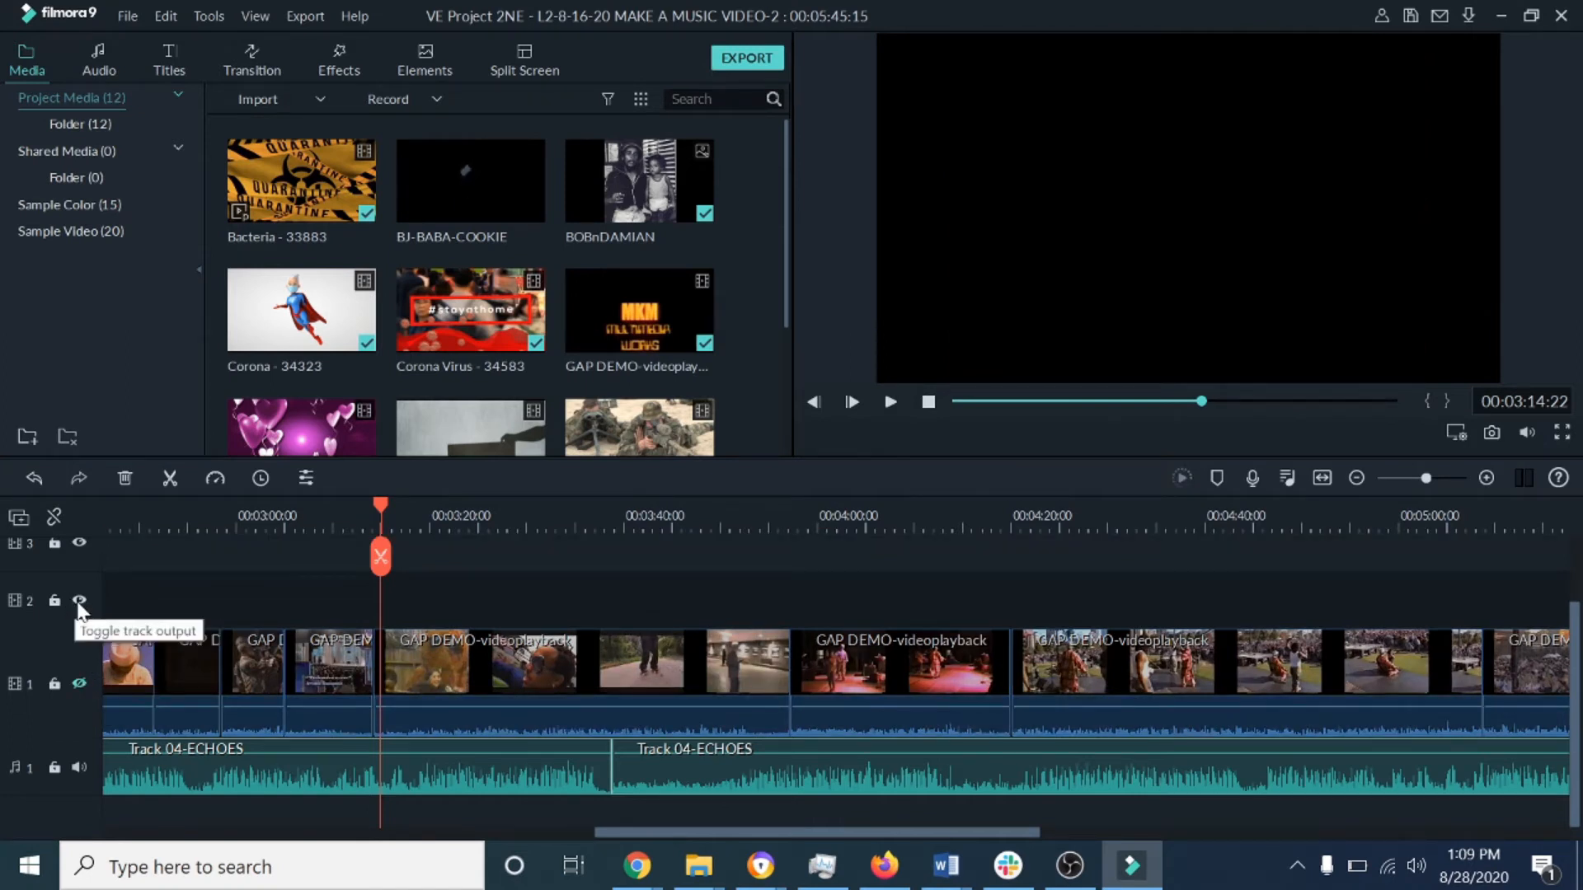
{"action": "left_click", "coordinate": [80, 546]}
{"action": "left_click", "coordinate": [80, 546]}
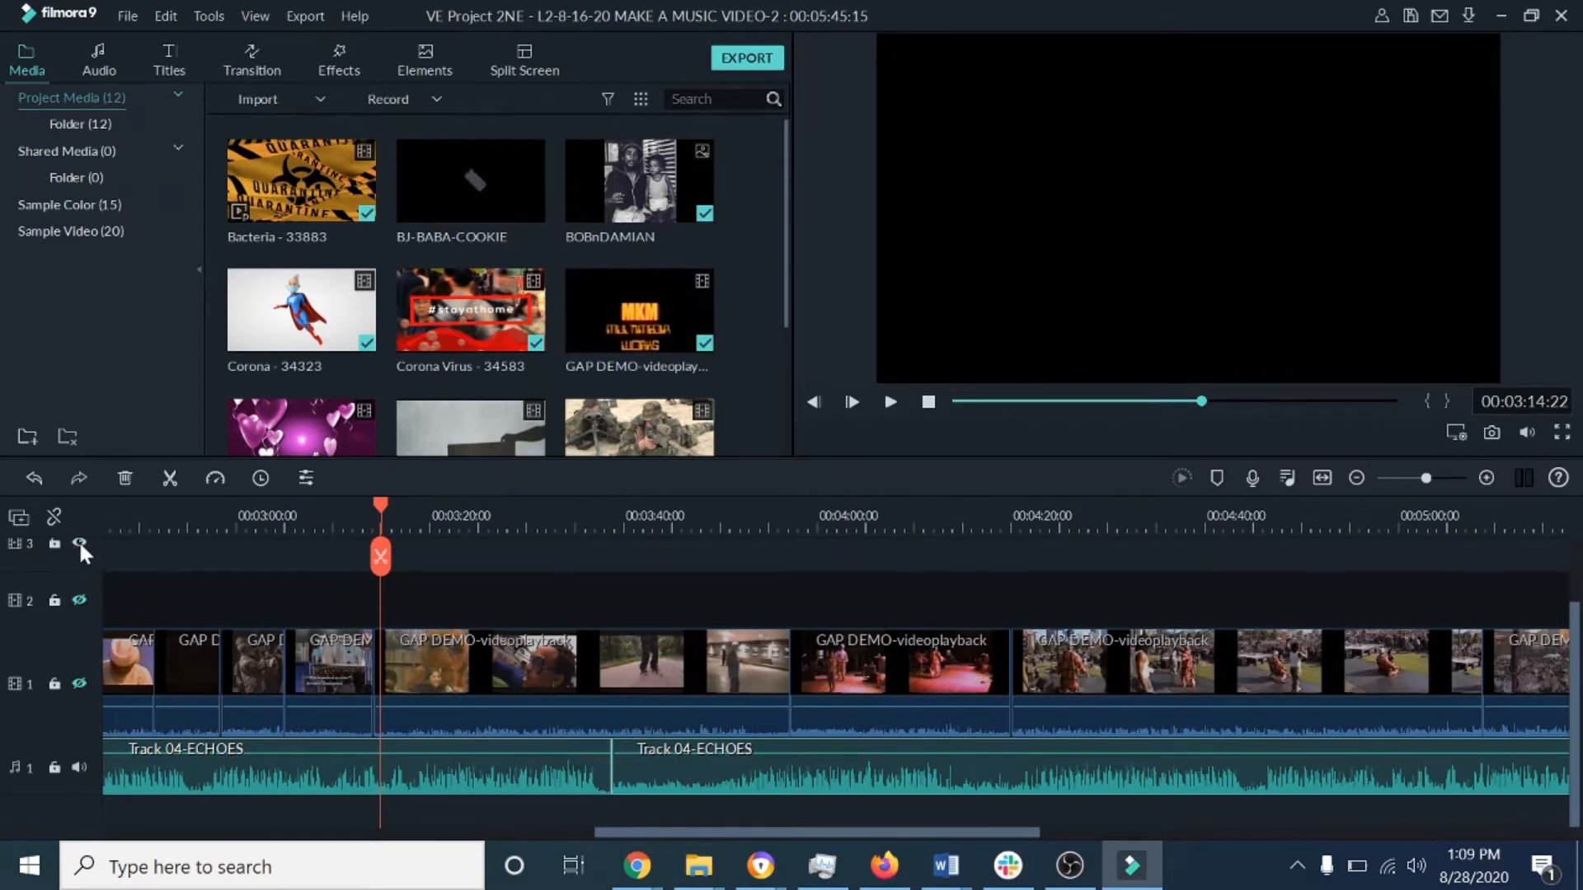
{"action": "left_click", "coordinate": [80, 601]}
{"action": "scroll", "coordinate": [261, 590], "scroll_direction": "up", "scroll_amount": 1}
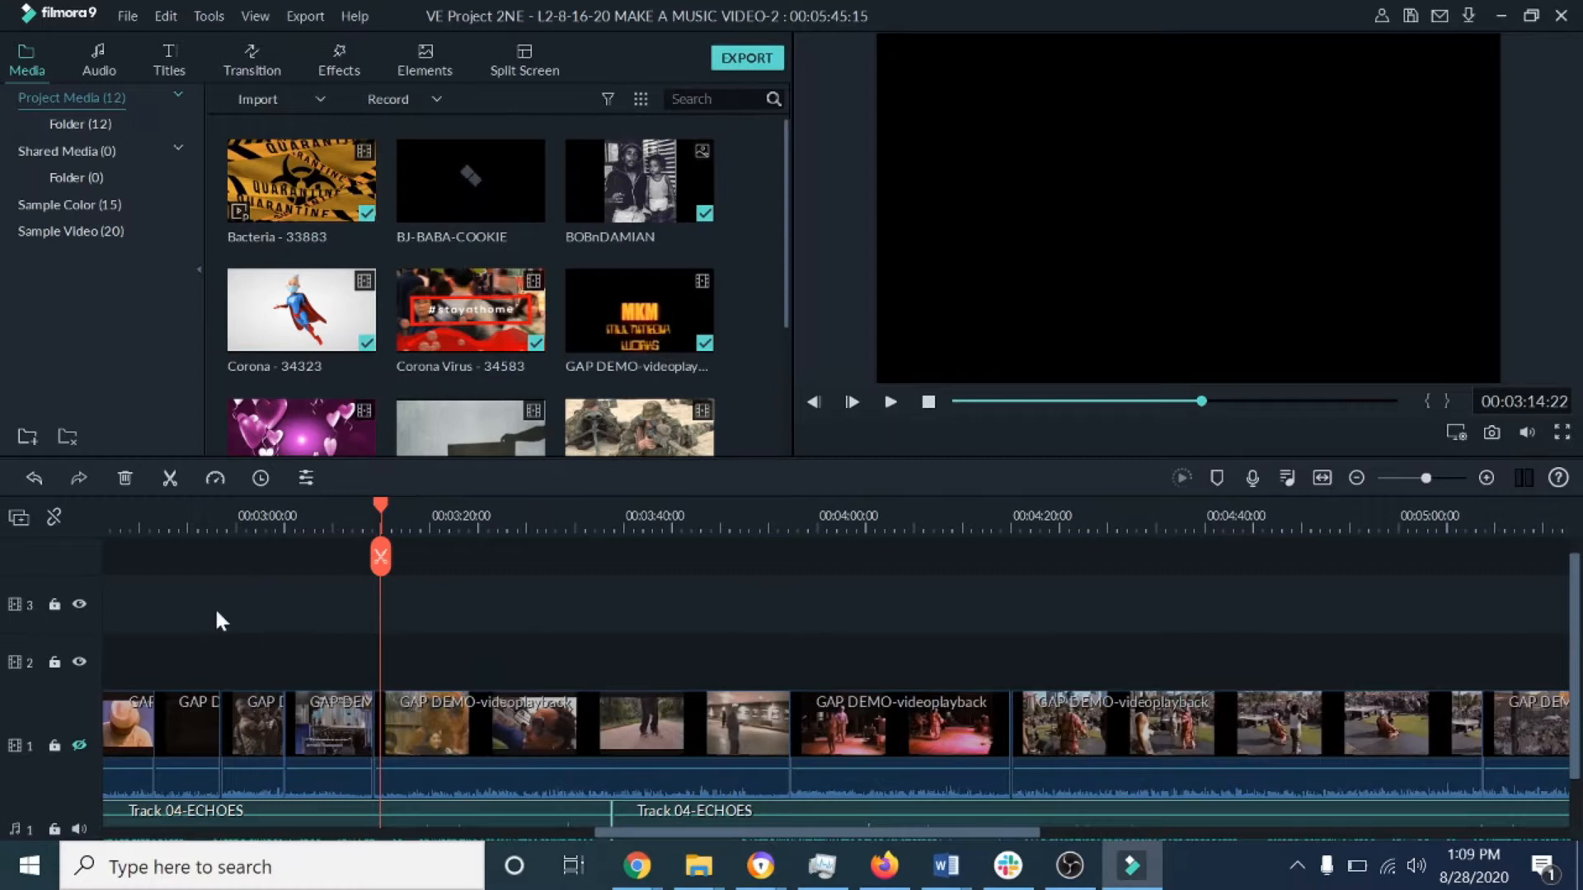
{"action": "scroll", "coordinate": [217, 614], "scroll_direction": "up", "scroll_amount": 1}
{"action": "scroll", "coordinate": [176, 620], "scroll_direction": "down", "scroll_amount": 1}
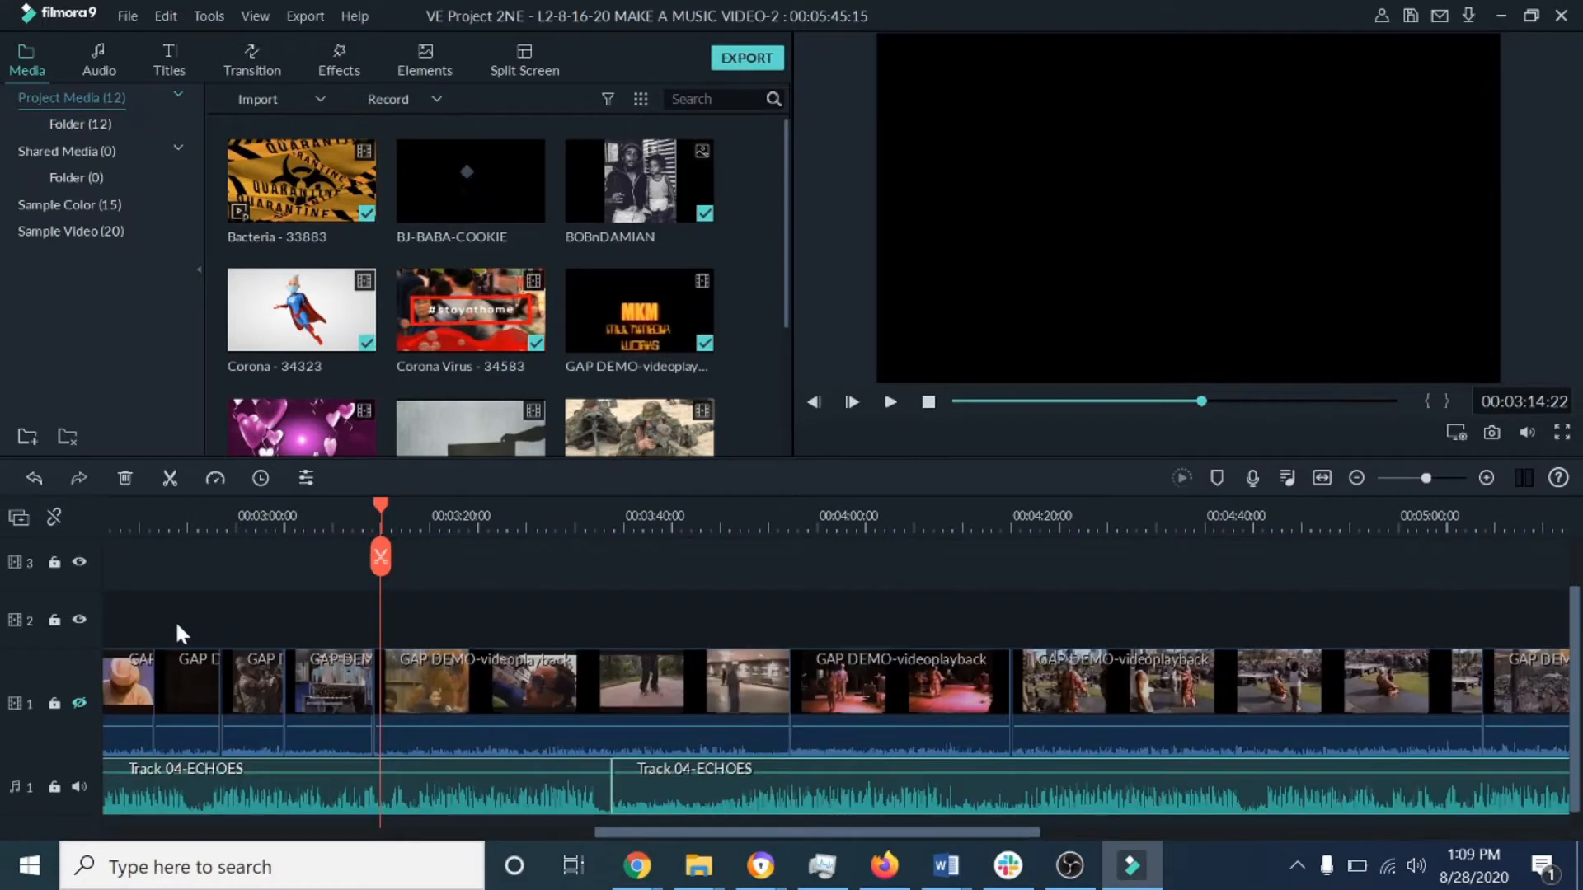
{"action": "left_click", "coordinate": [79, 704]}
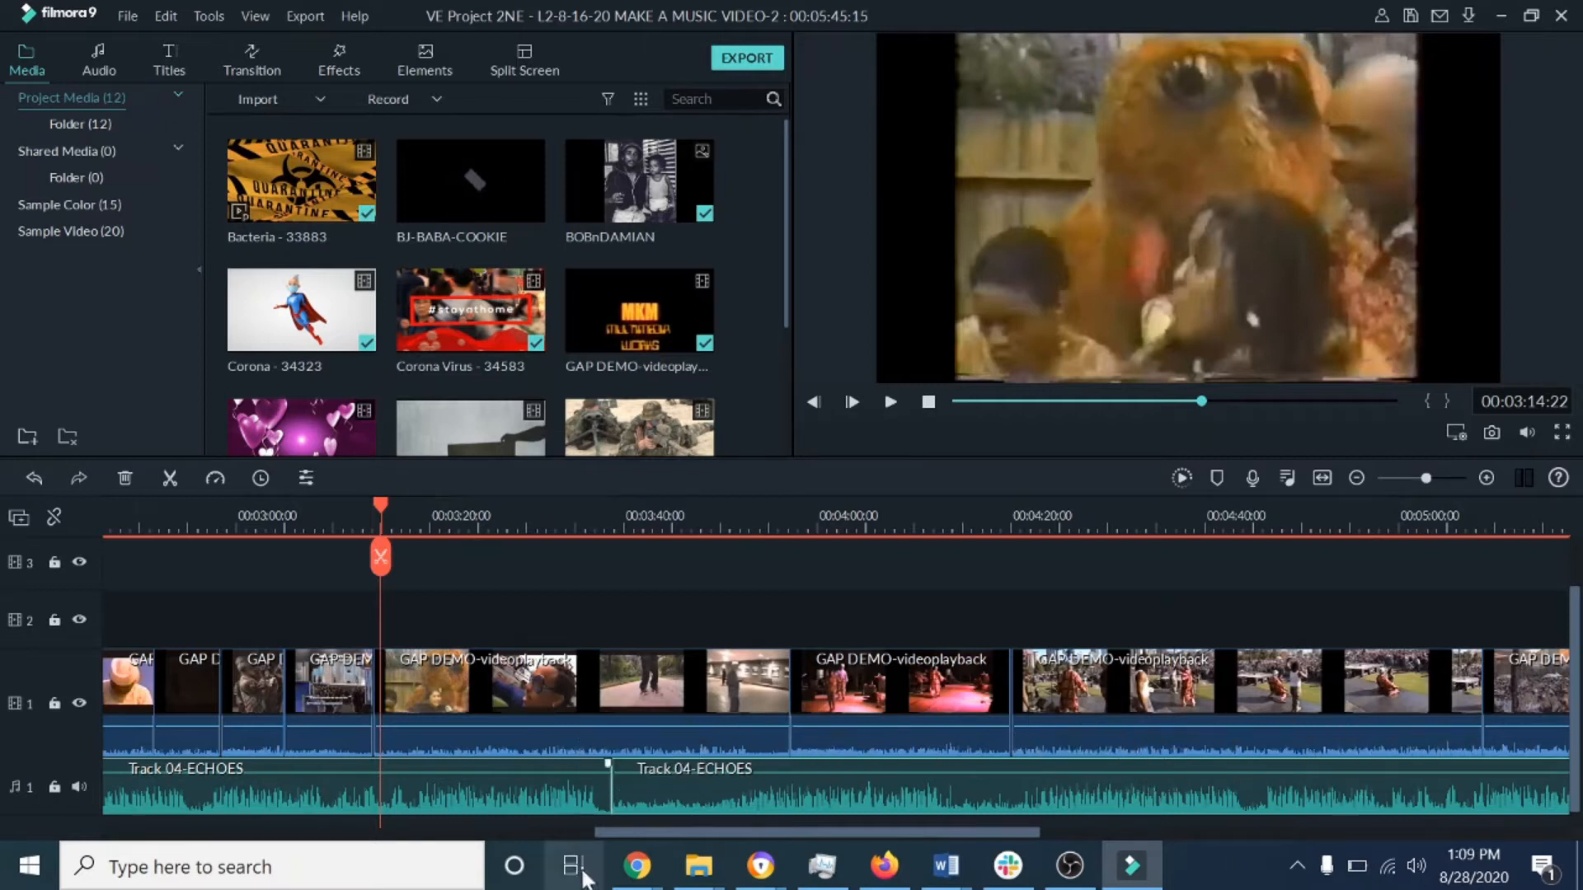
Examine the whole timeline, comparing the video clips on track 1 with the Track 04-ECHOES clips beneath them
{"action": "left_click_drag", "start_coordinate": [654, 834], "coordinate": [552, 829]}
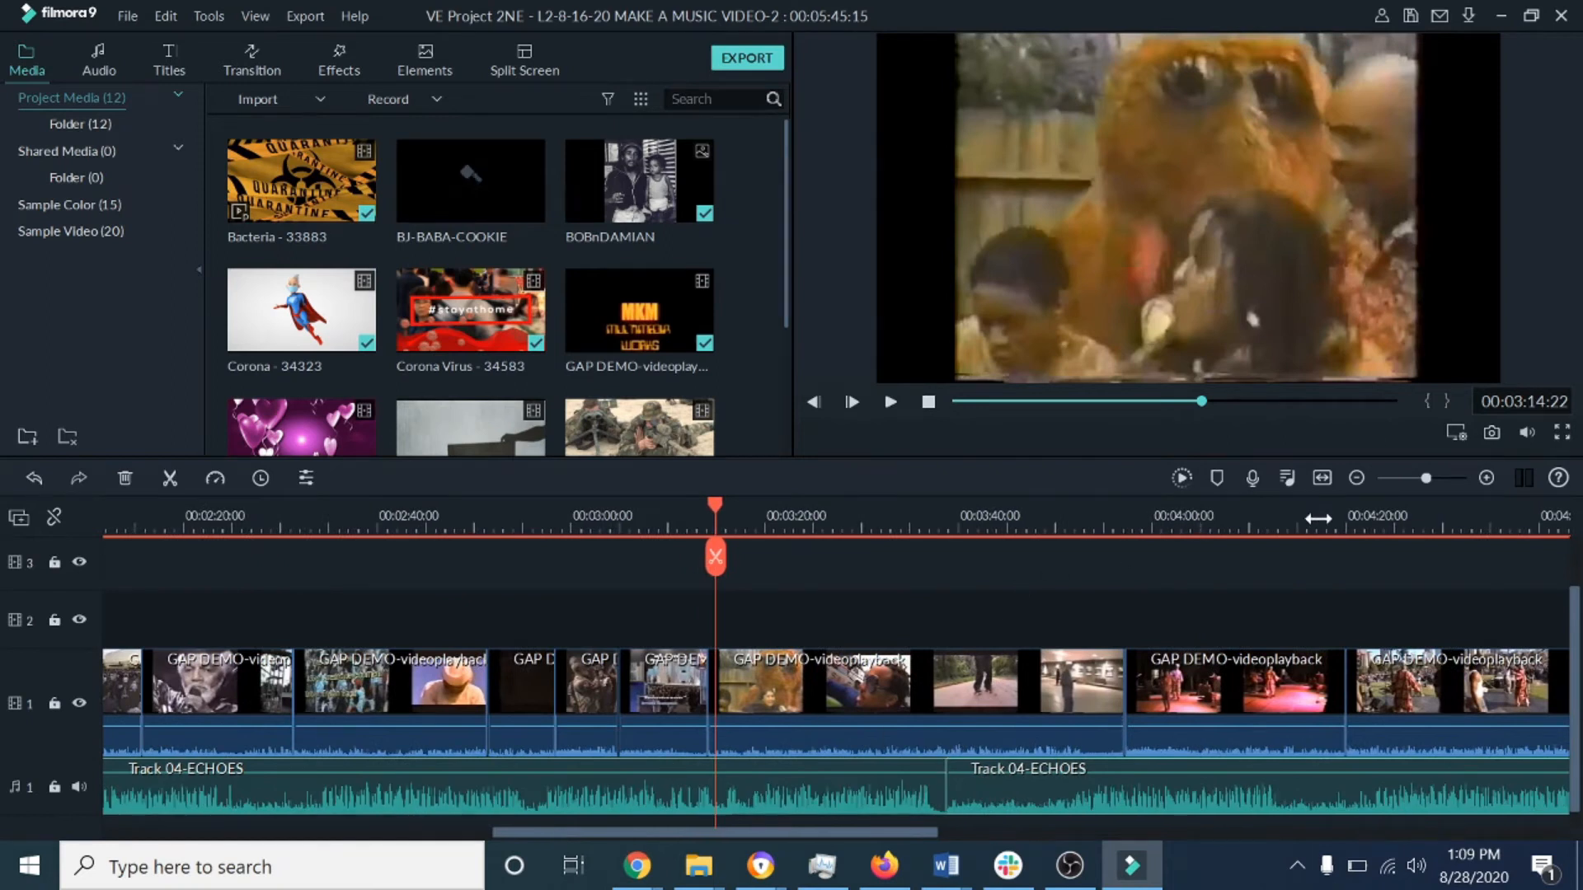
{"action": "left_click_drag", "start_coordinate": [1315, 518], "coordinate": [894, 537]}
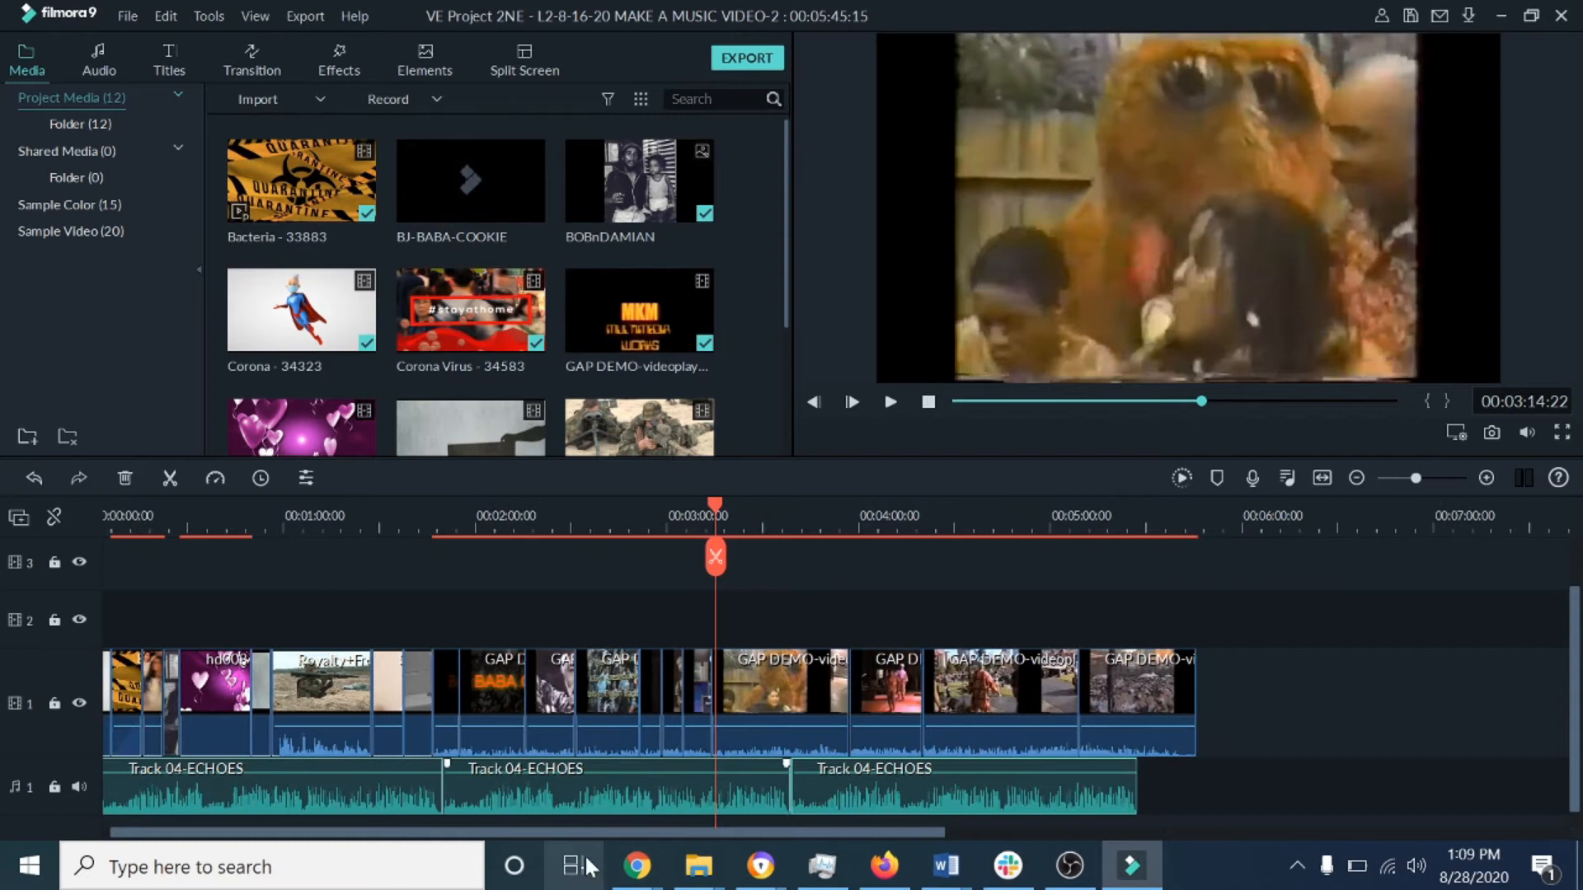
{"action": "left_click_drag", "start_coordinate": [590, 831], "coordinate": [424, 828]}
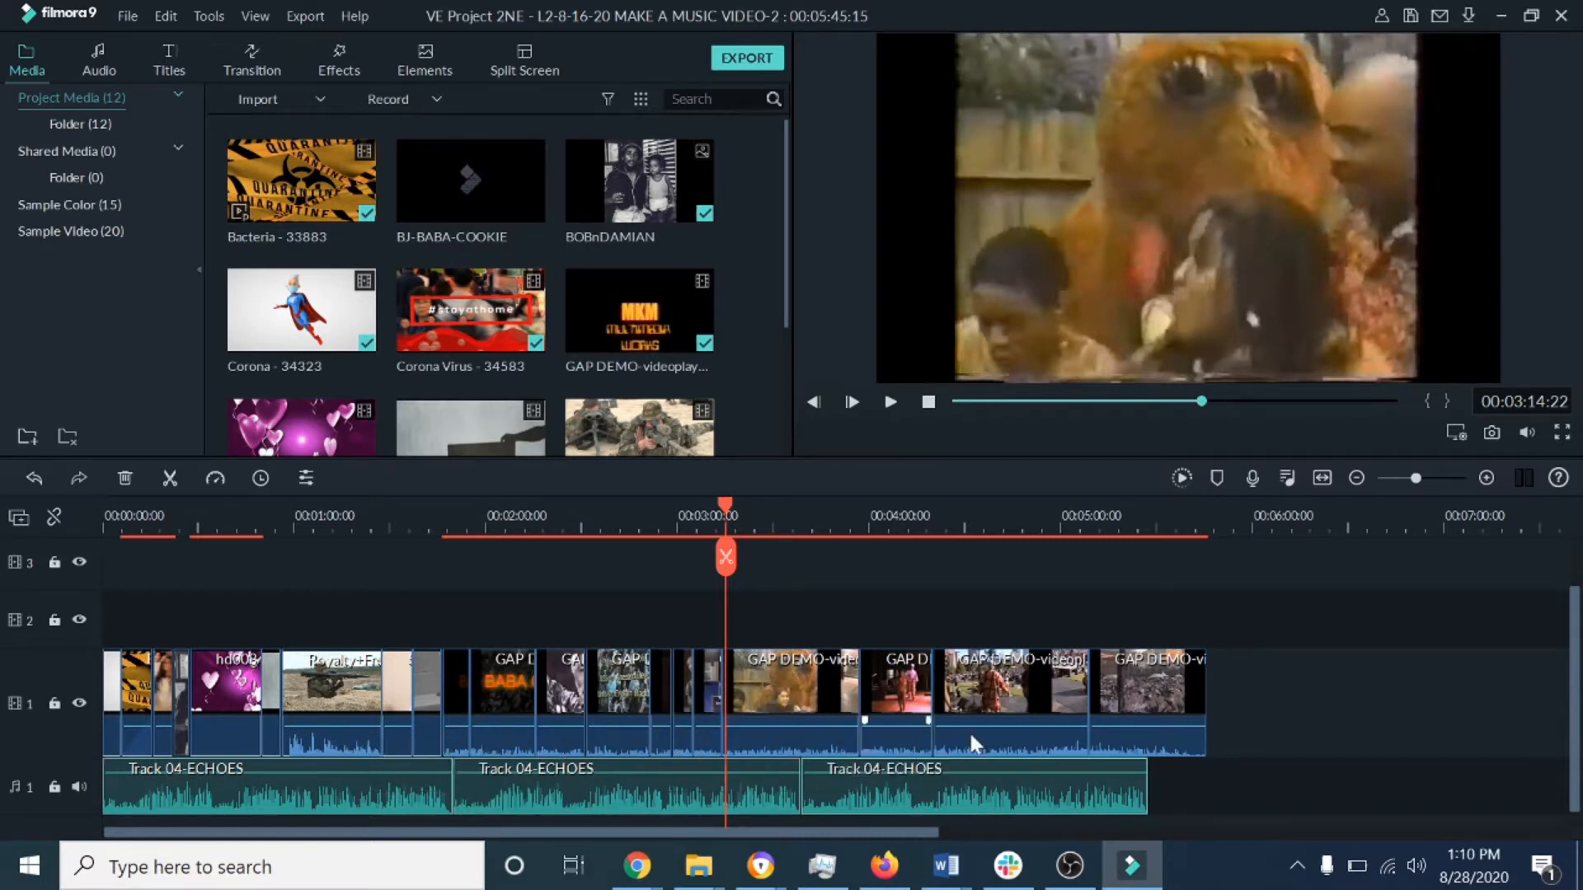
{"action": "left_click", "coordinate": [459, 739]}
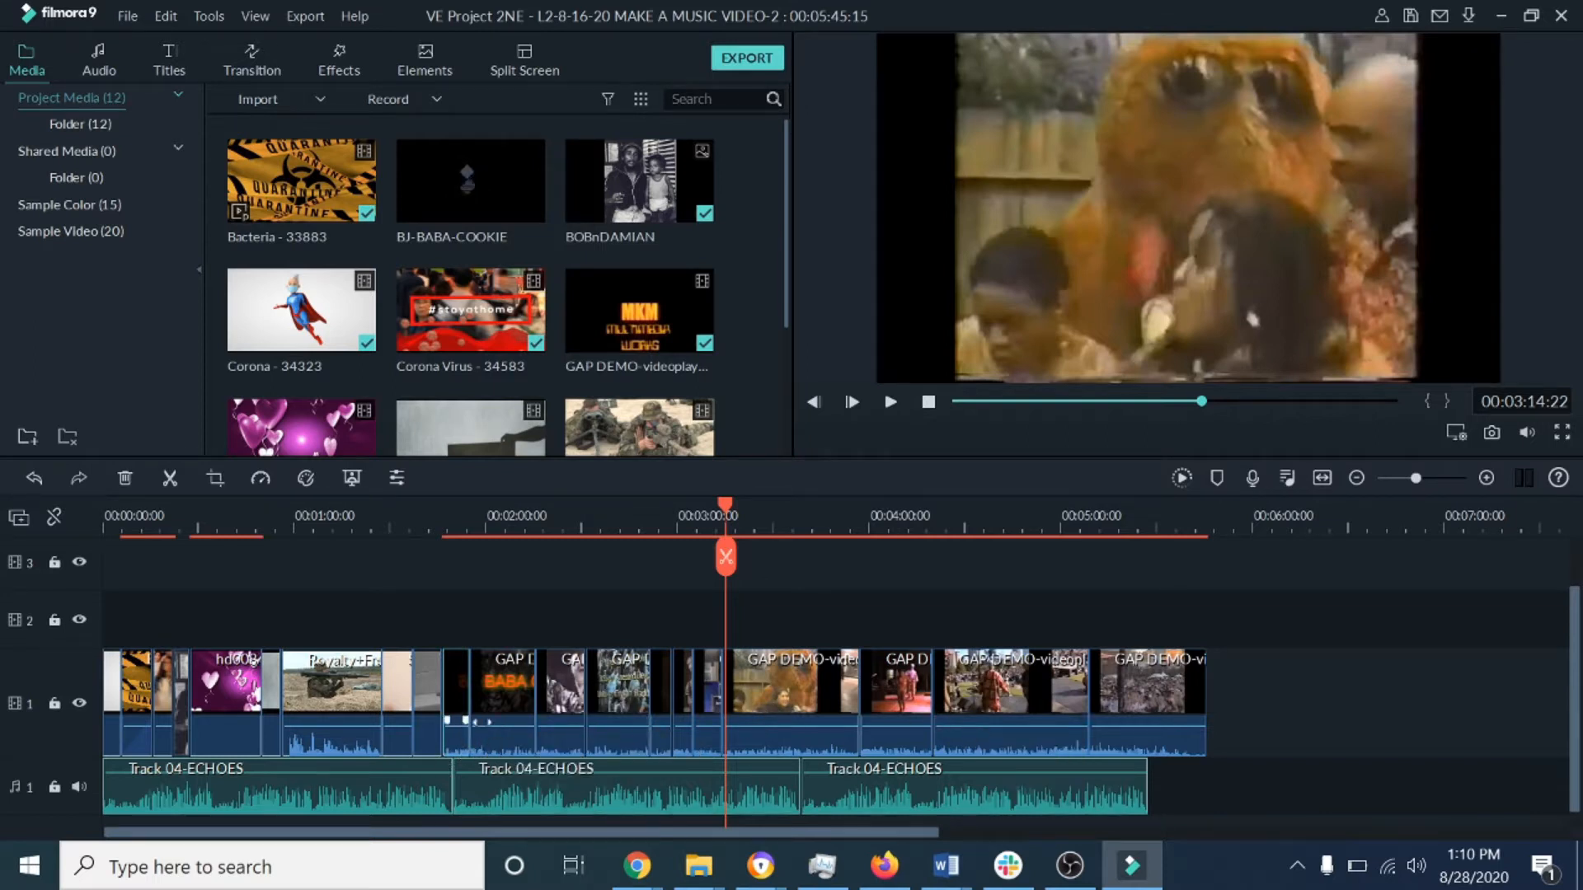
{"action": "scroll", "coordinate": [899, 656], "scroll_direction": "down", "scroll_amount": 1}
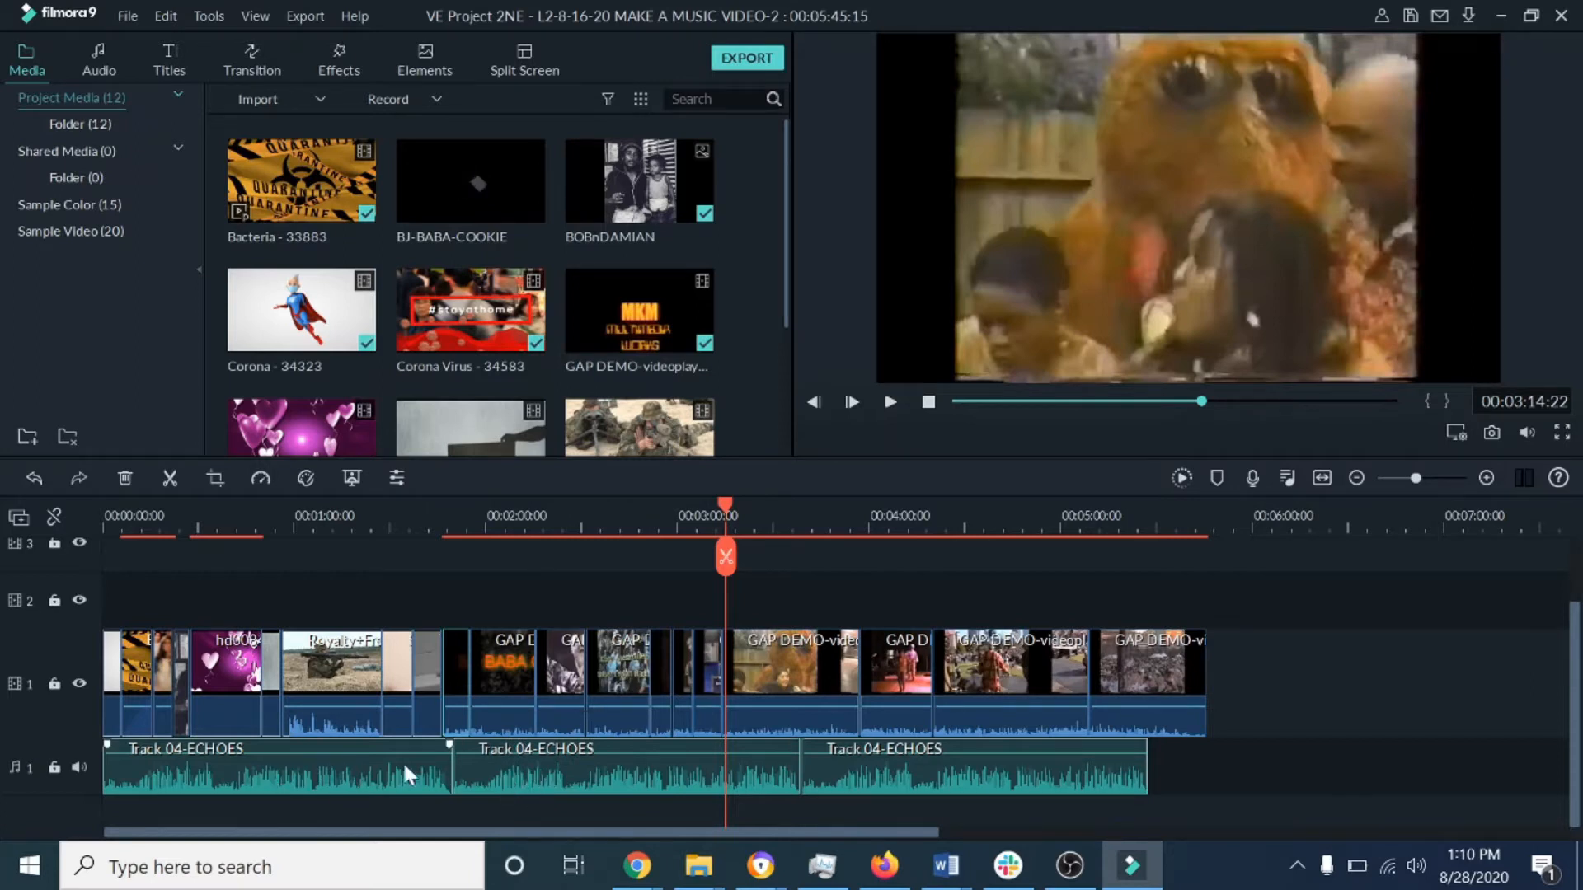
{"action": "left_click", "coordinate": [612, 811]}
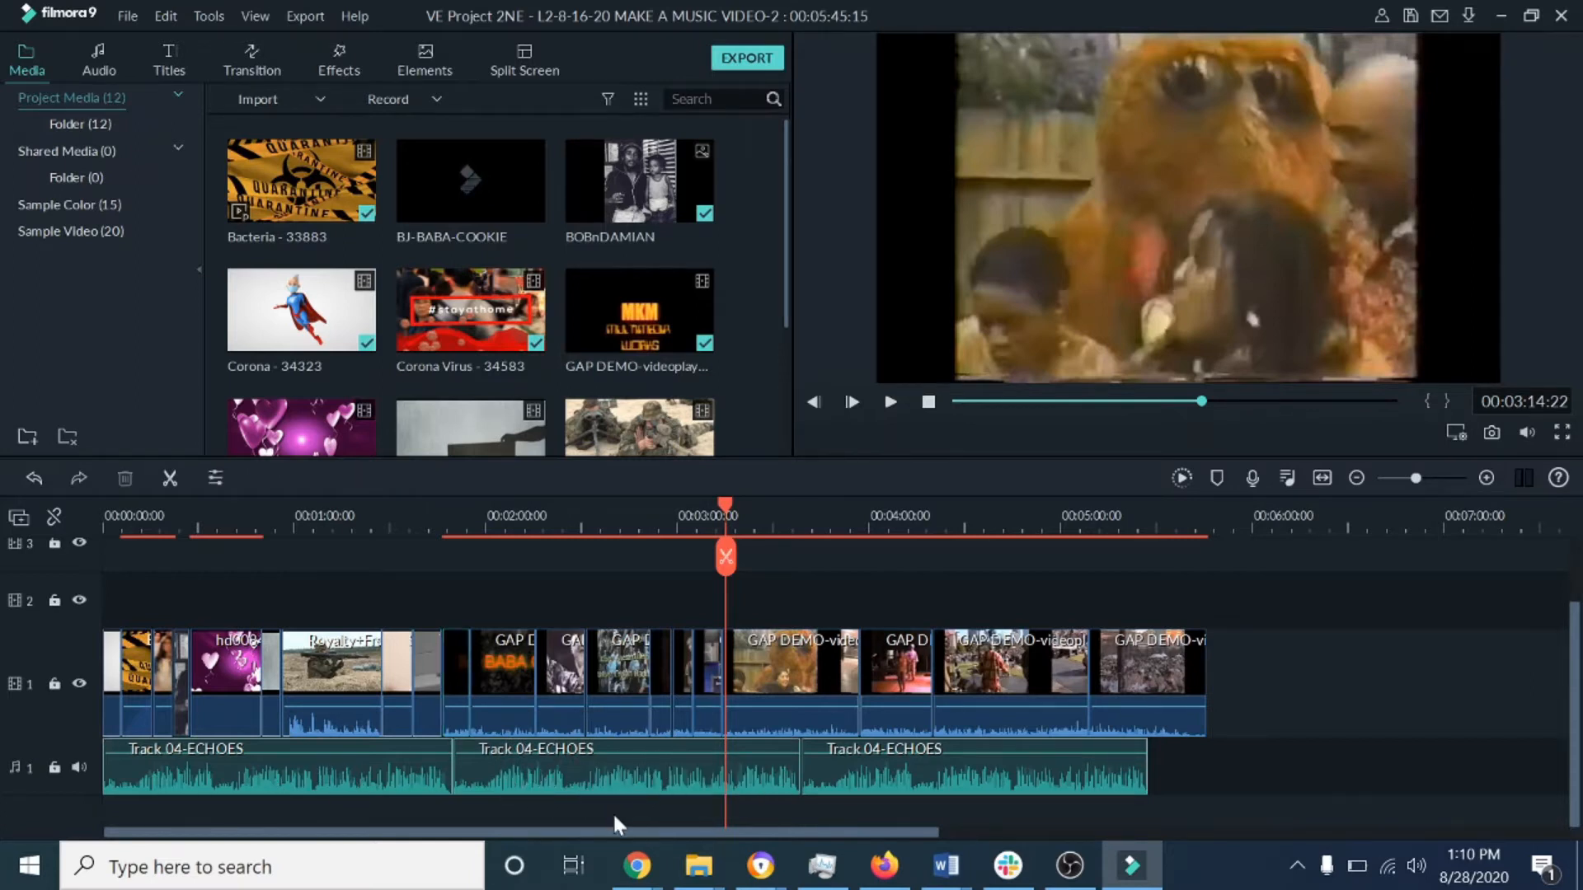
{"action": "scroll", "coordinate": [478, 828], "scroll_direction": "right", "scroll_amount": 1}
{"action": "scroll", "coordinate": [546, 817], "scroll_direction": "up", "scroll_amount": 2}
{"action": "scroll", "coordinate": [755, 816], "scroll_direction": "down", "scroll_amount": 2}
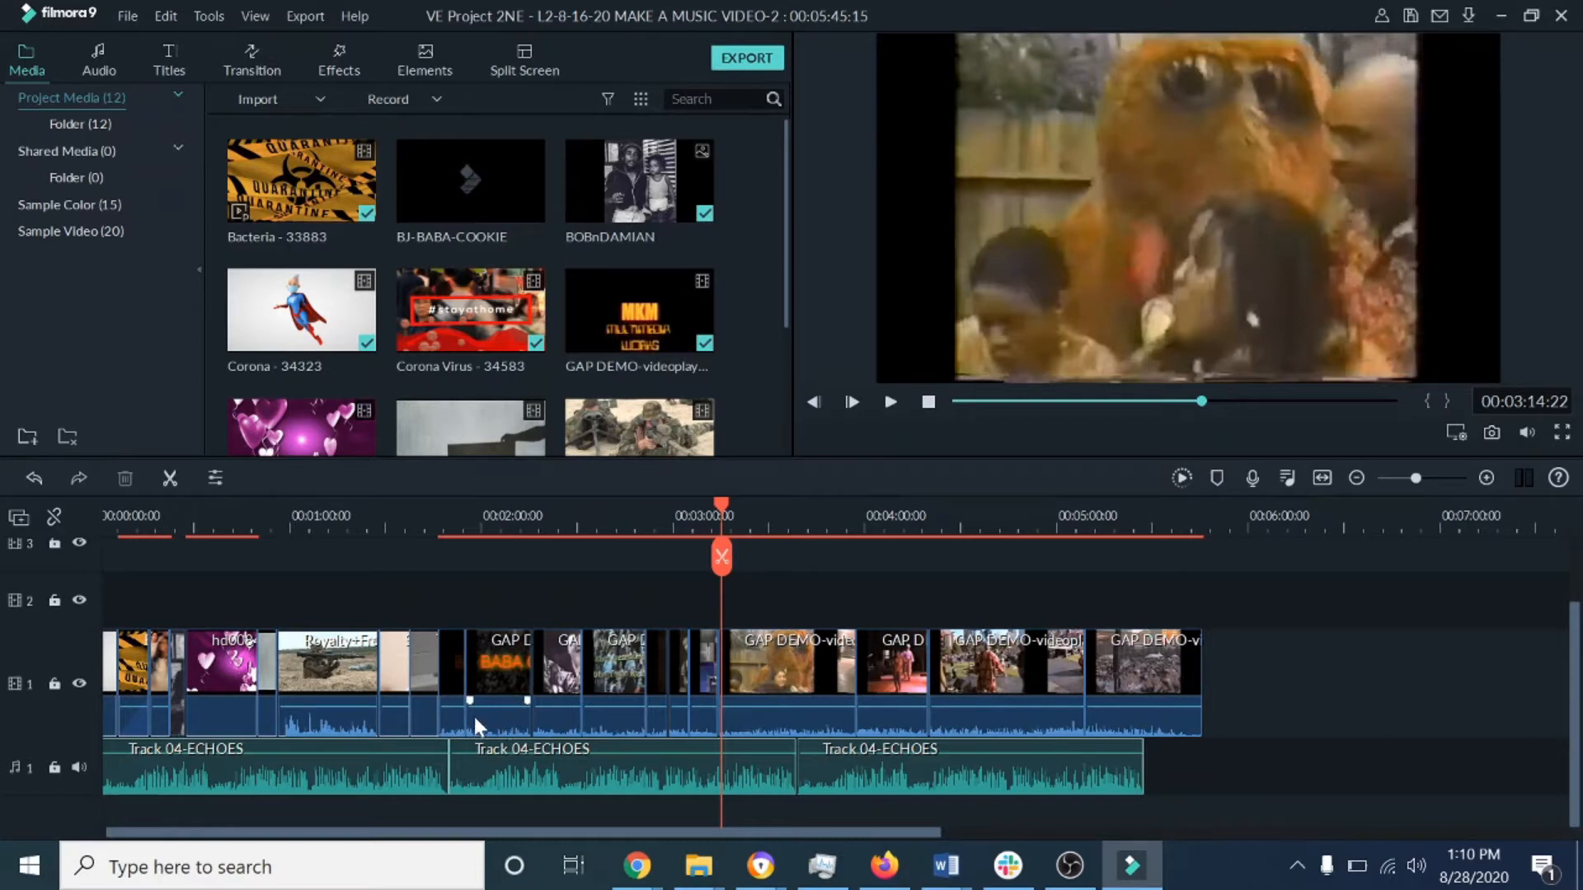
Mute audio track 1, play the video briefly from 00:01:50:05, and move the playhead back to 00:01:40:05
{"action": "left_click", "coordinate": [718, 503]}
{"action": "left_click_drag", "start_coordinate": [674, 517], "coordinate": [452, 554]}
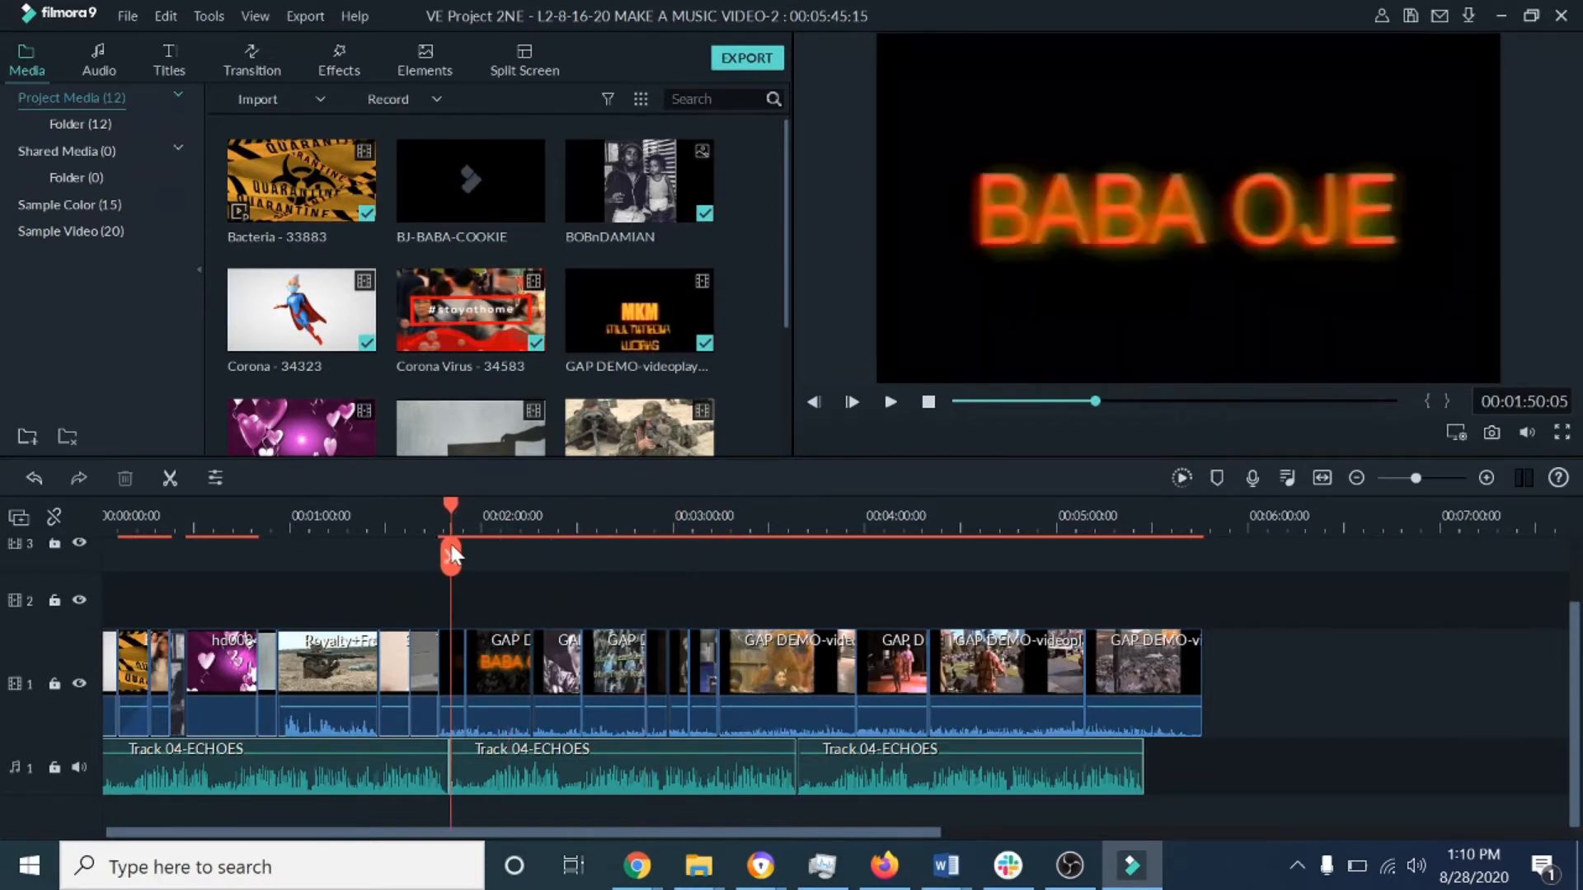
{"action": "left_click", "coordinate": [79, 771]}
{"action": "left_click", "coordinate": [891, 402]}
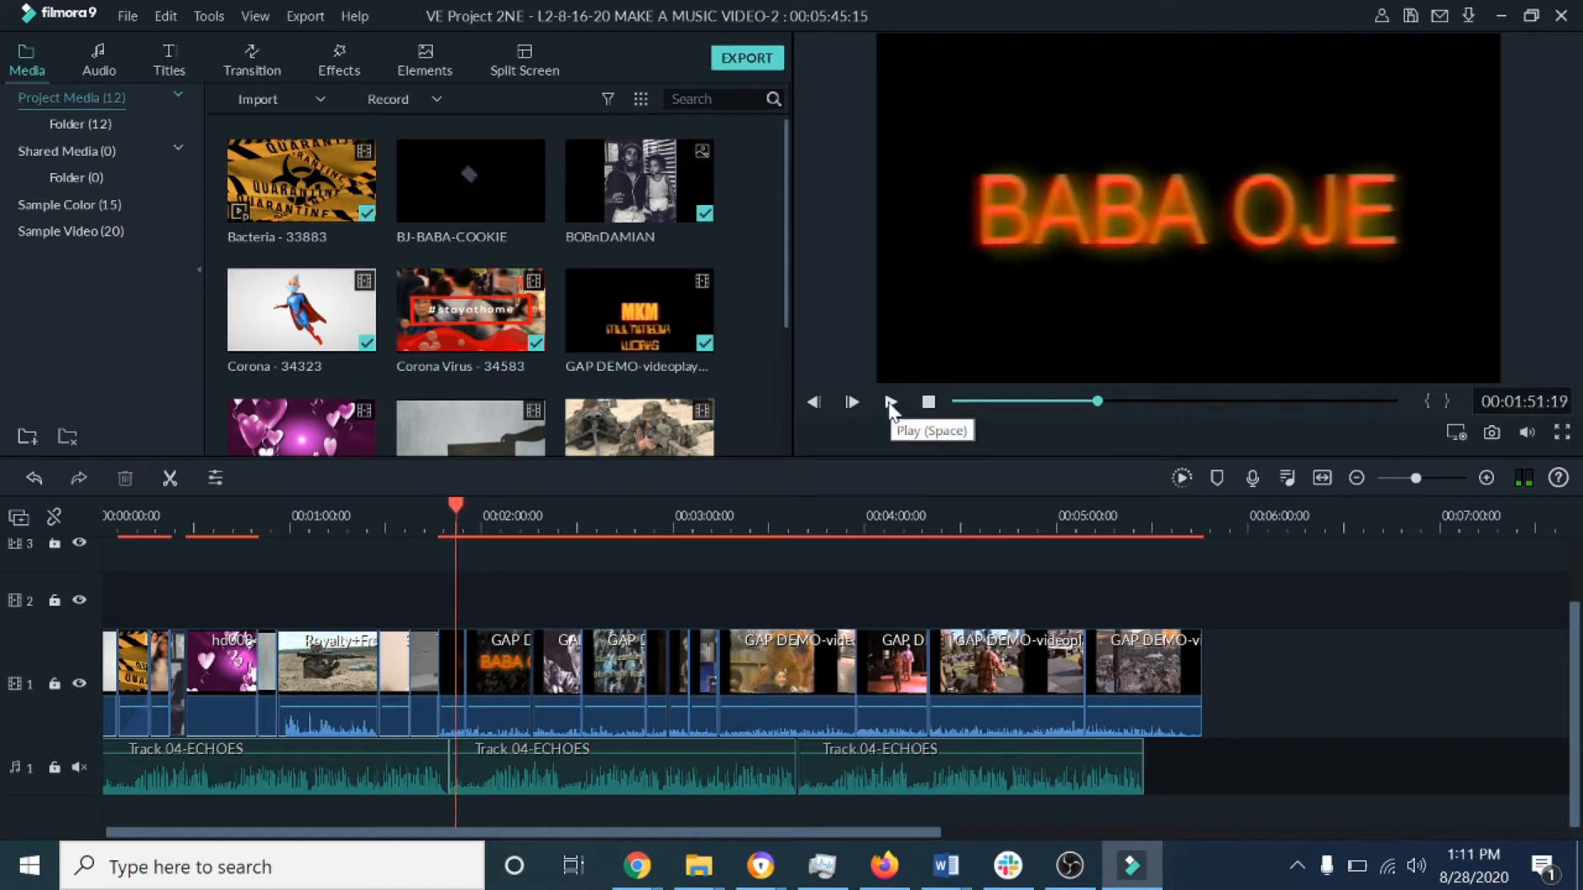
{"action": "left_click", "coordinate": [889, 402]}
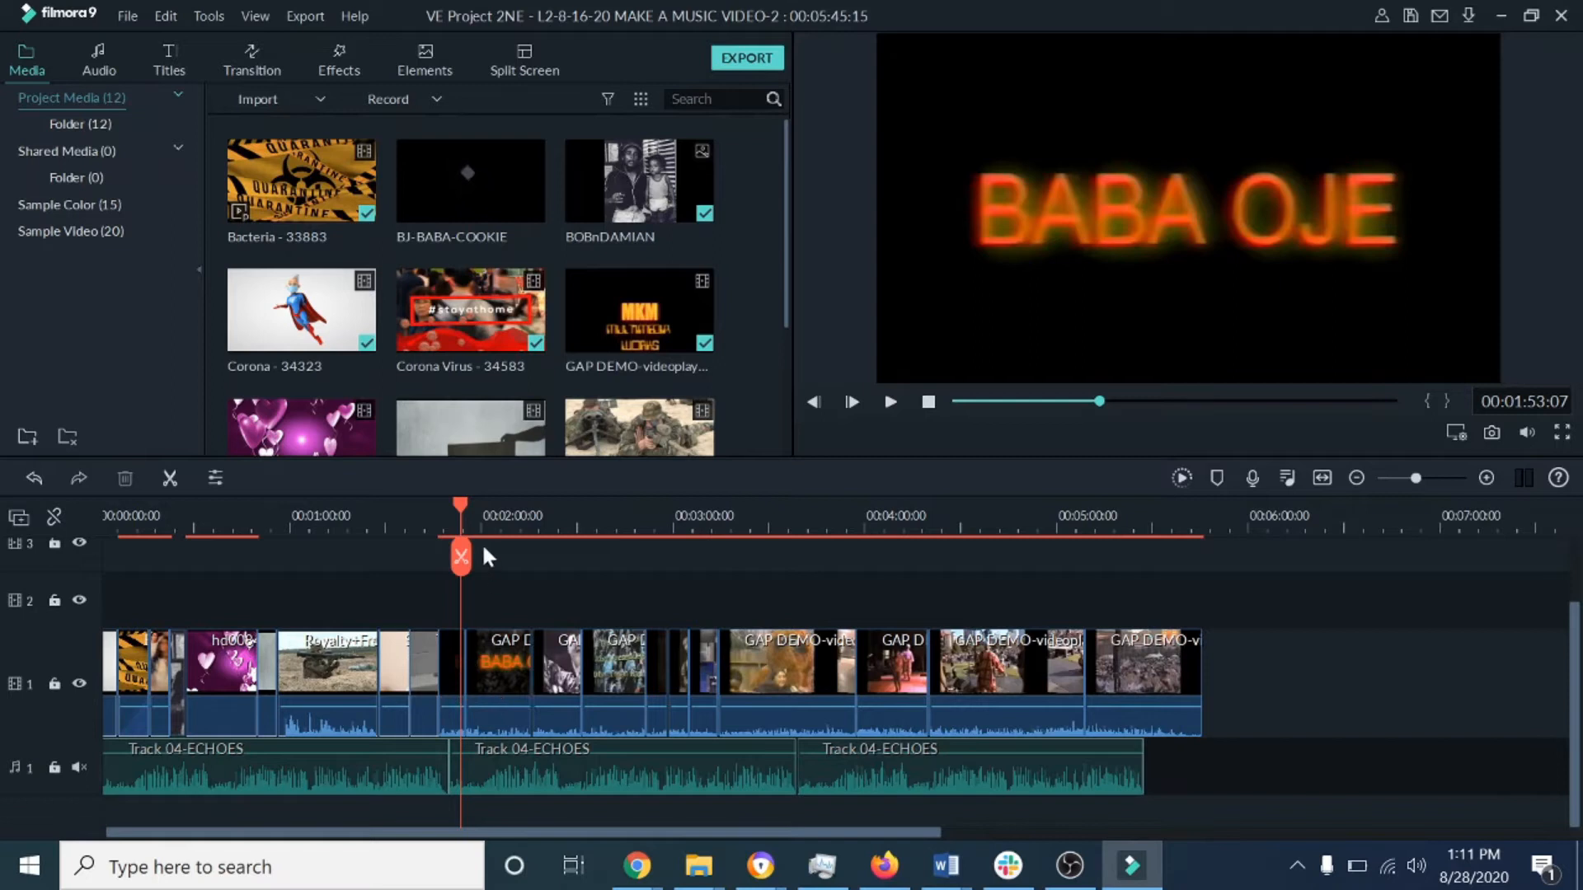
{"action": "left_click_drag", "start_coordinate": [453, 502], "coordinate": [419, 501]}
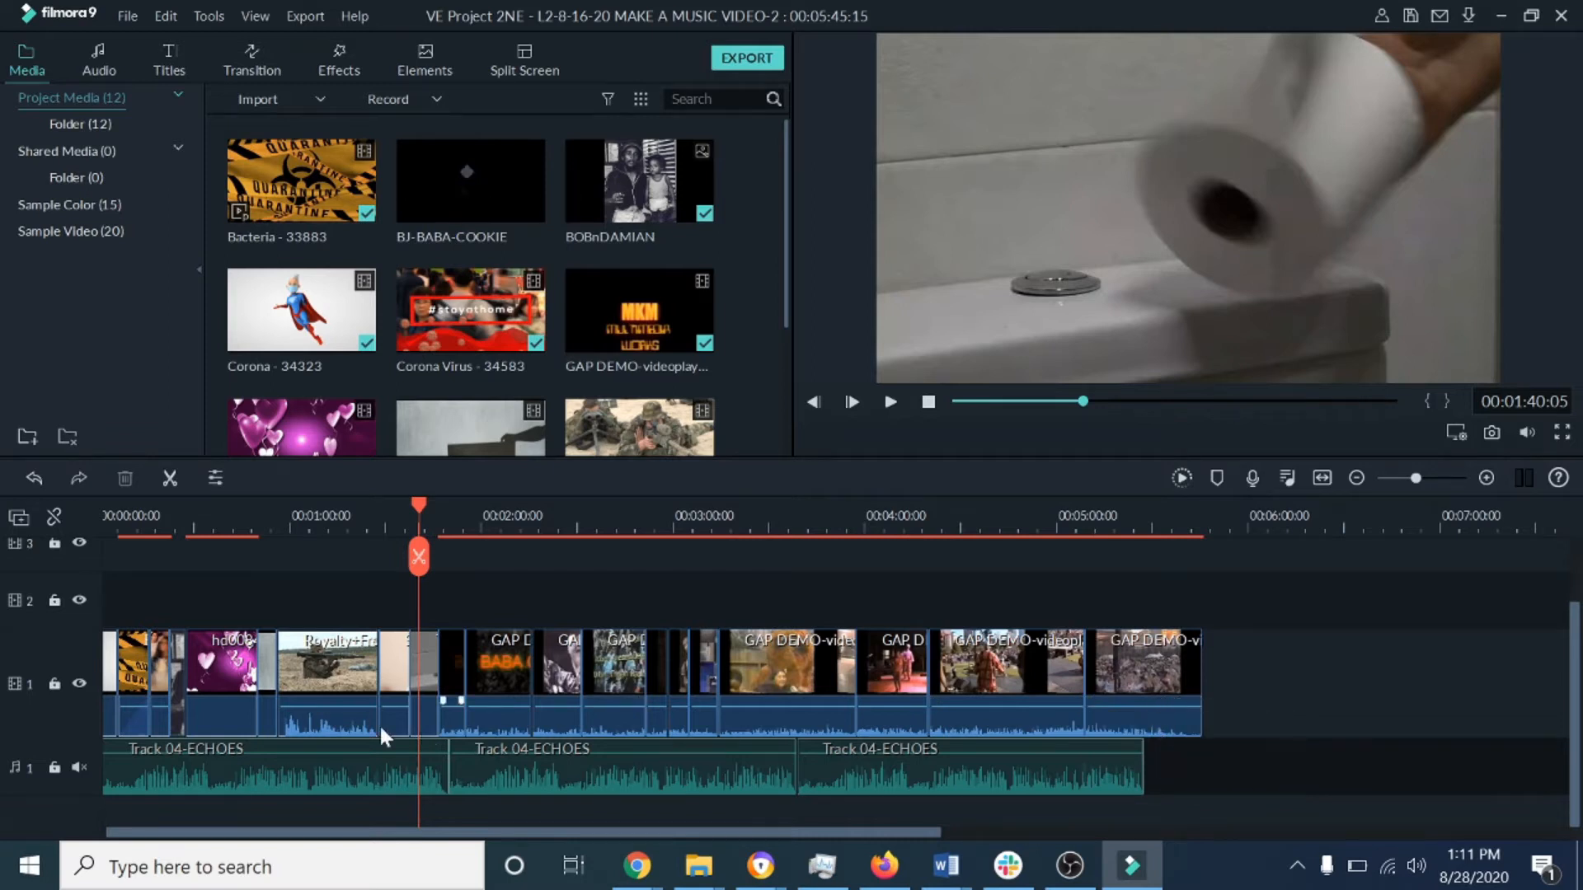
Detach the audio from the first four consecutive GAP DEMO clips on video track 1, starting with the short clip before 00:02:00:00
{"action": "left_click", "coordinate": [452, 714]}
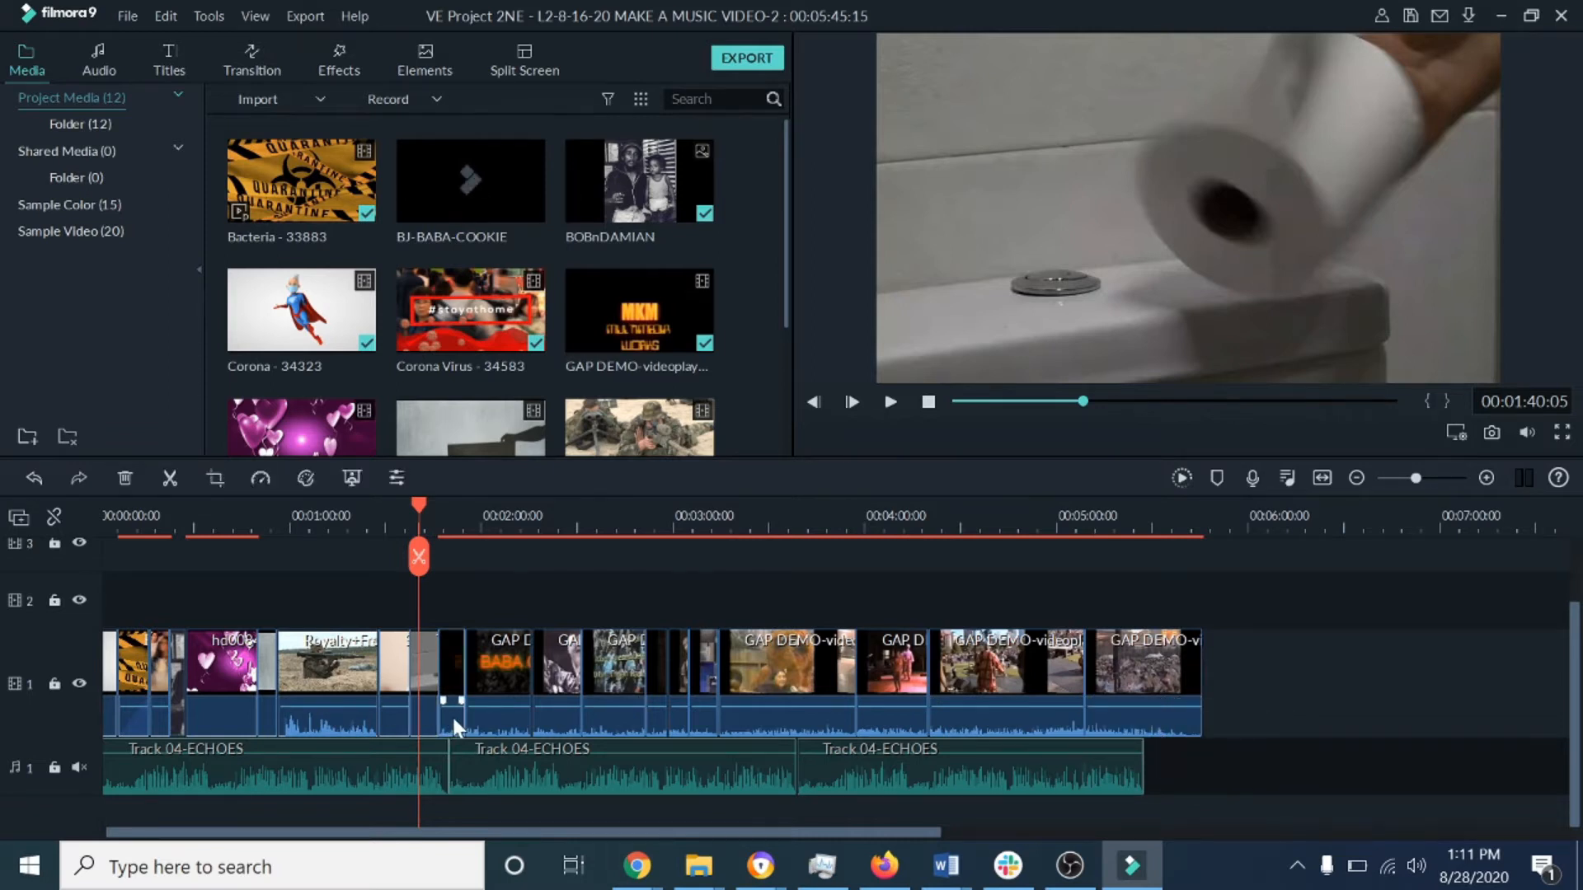
{"action": "right_click", "coordinate": [453, 718]}
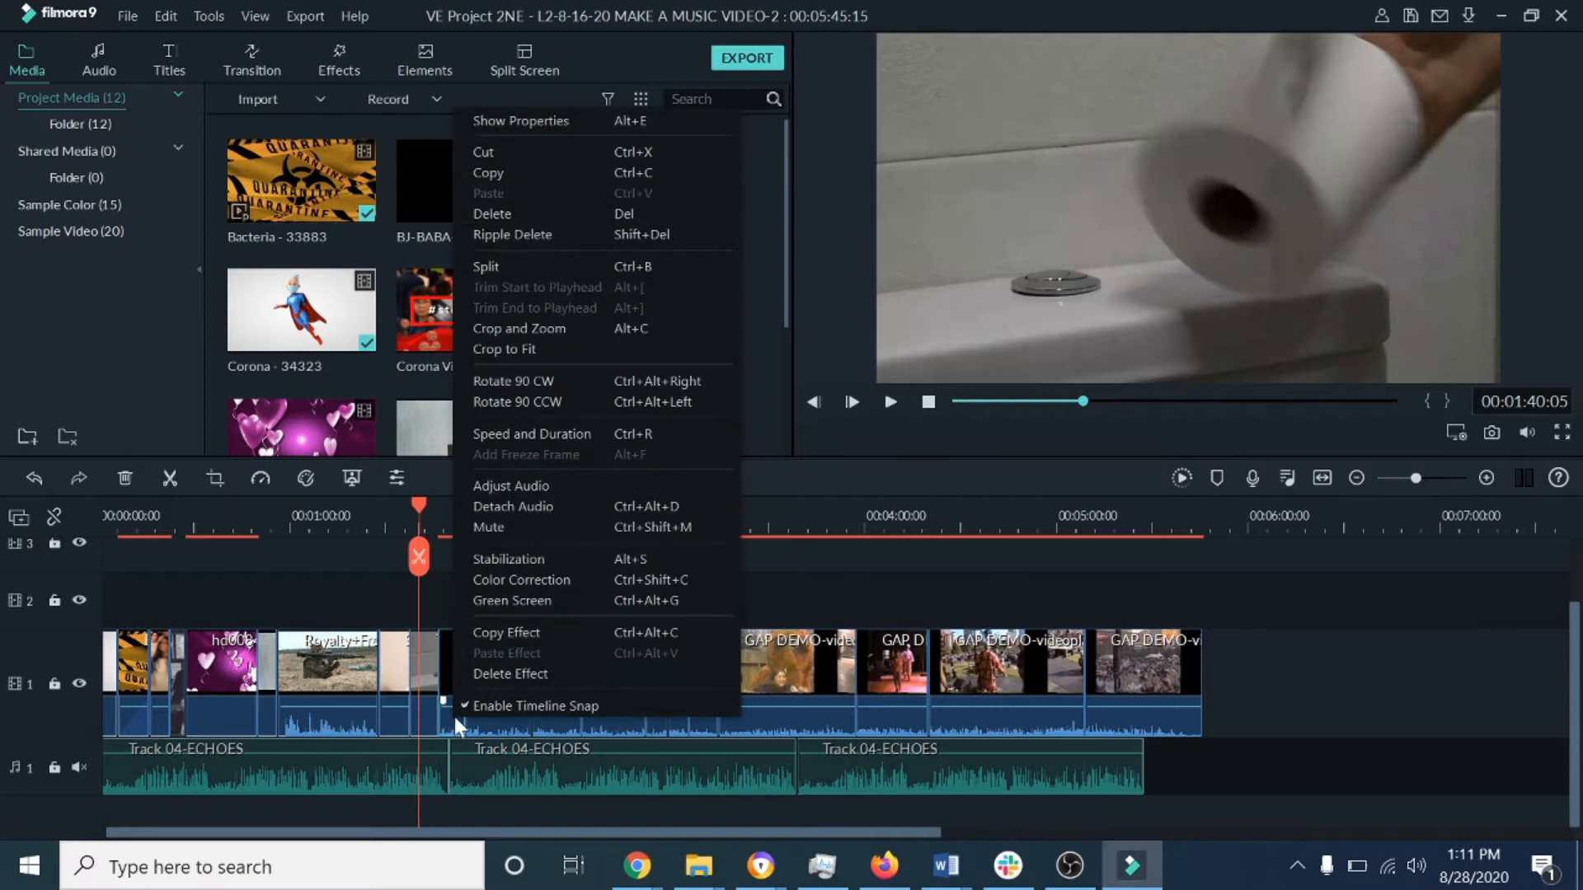
{"action": "left_click", "coordinate": [510, 508]}
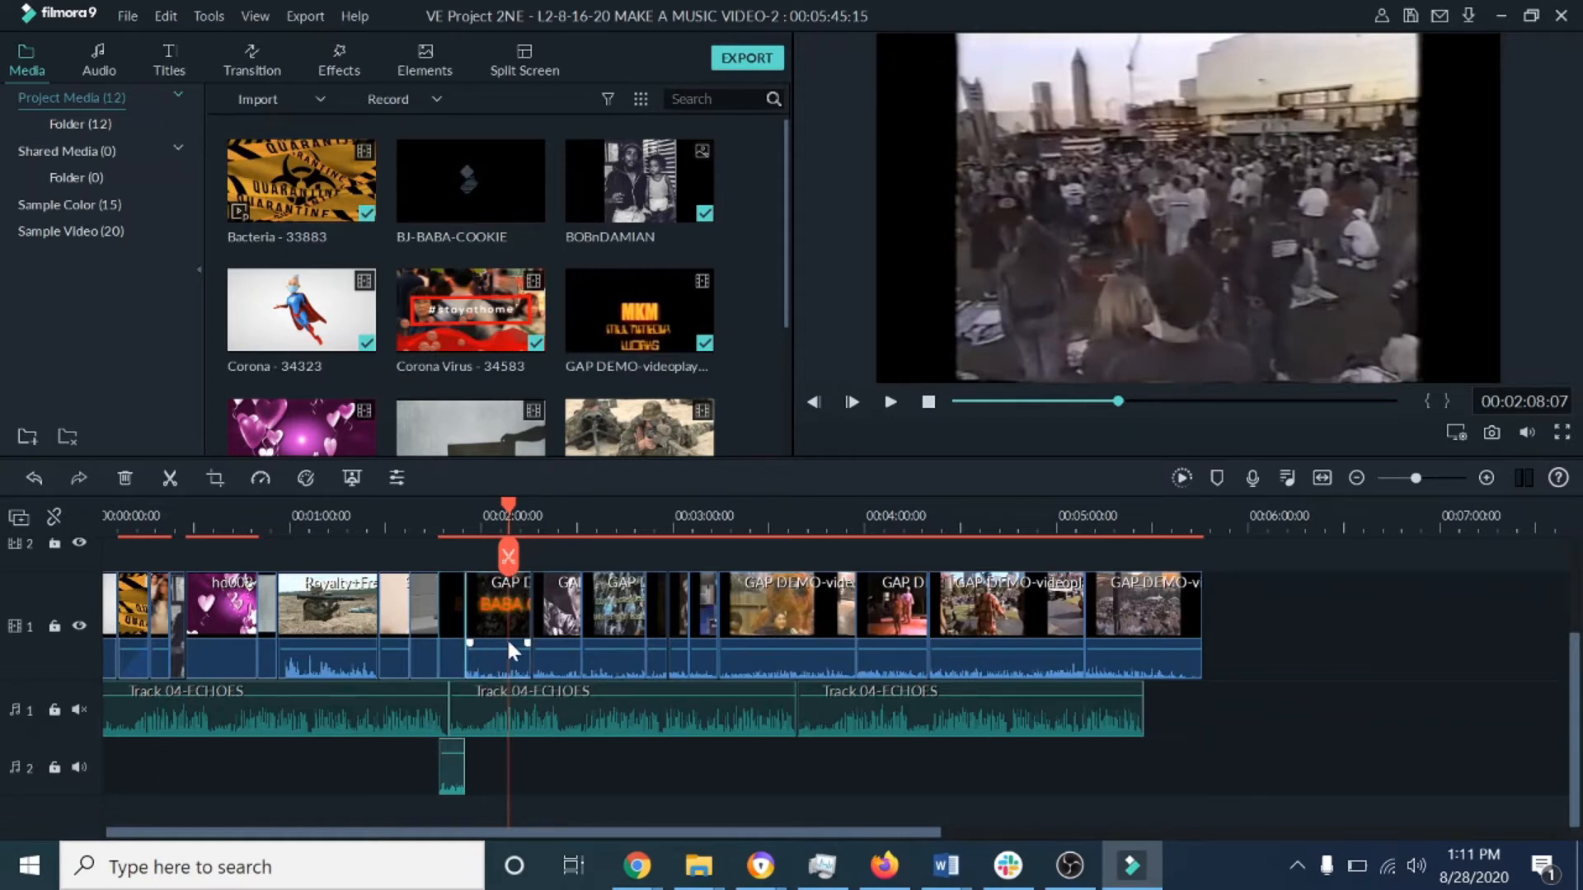
{"action": "right_click", "coordinate": [489, 659]}
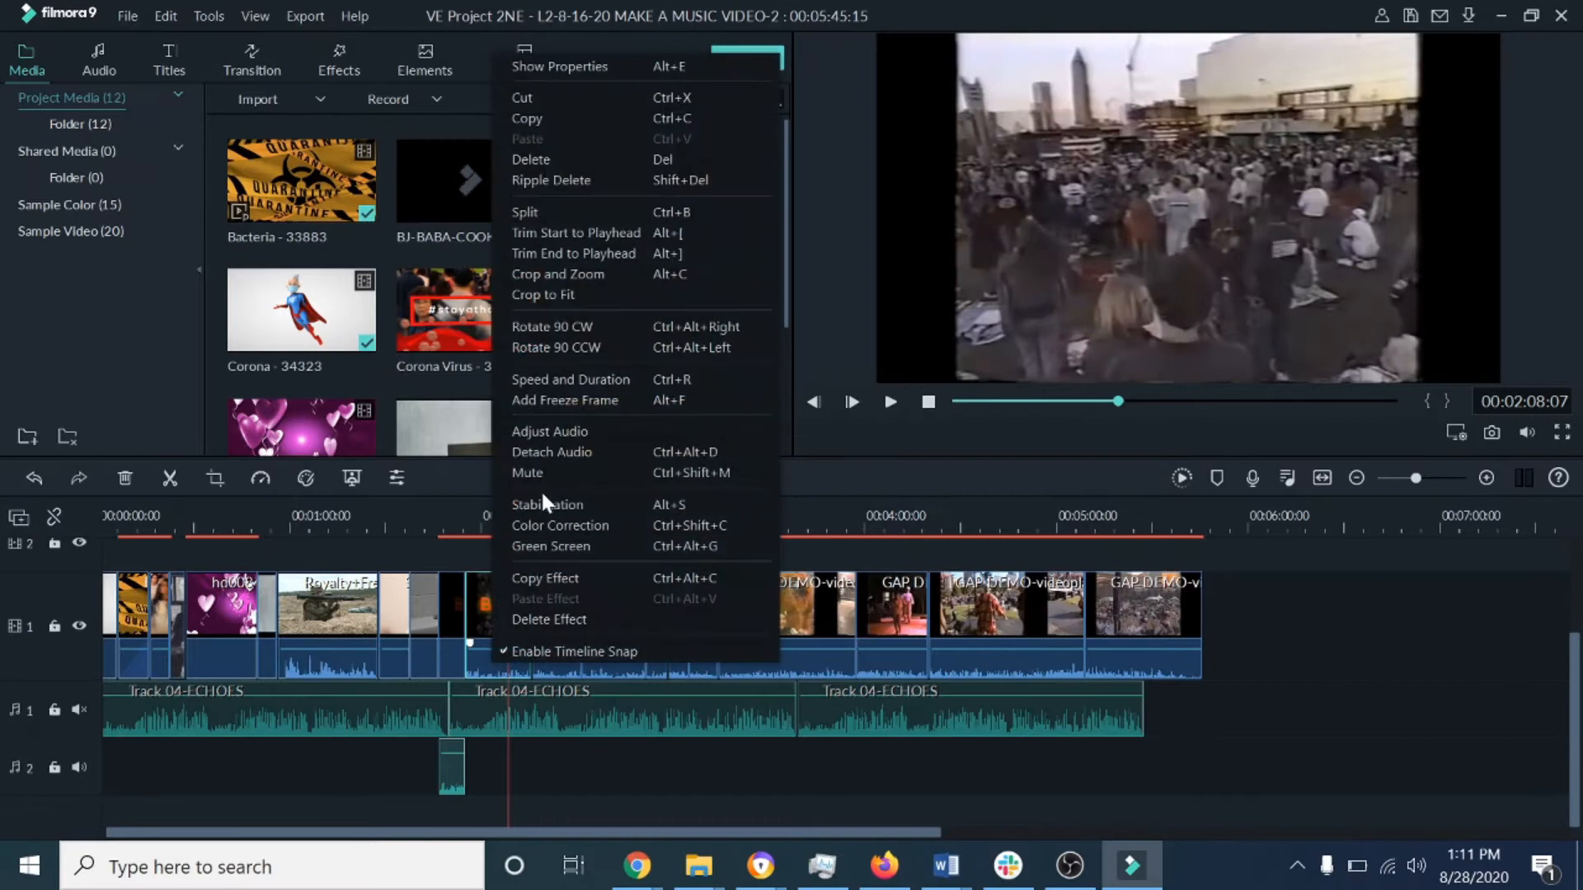
{"action": "left_click", "coordinate": [548, 450]}
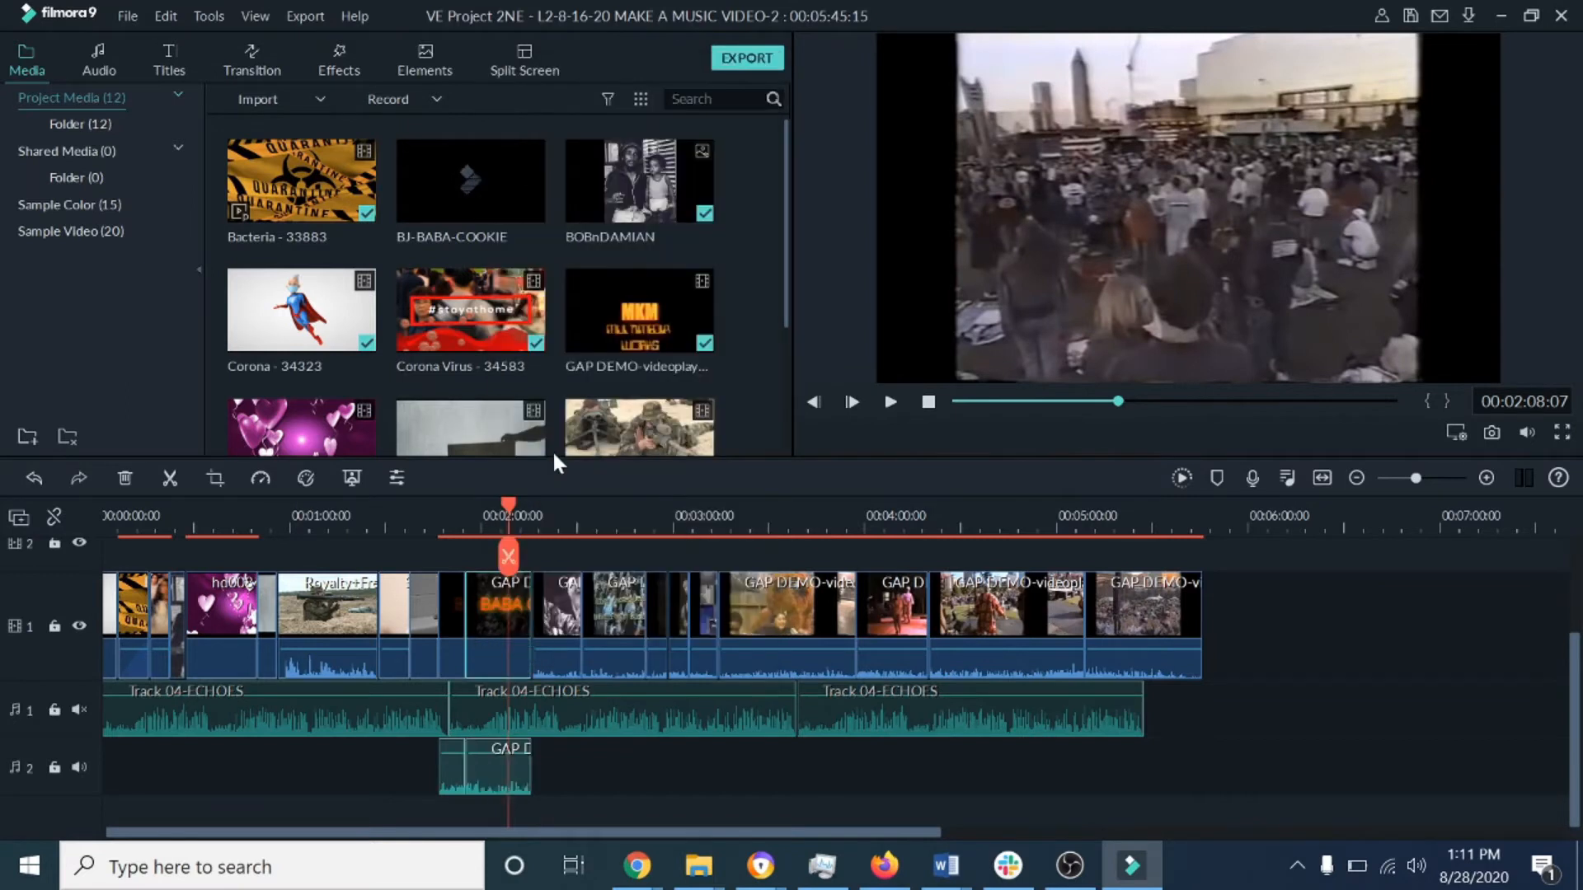
{"action": "right_click", "coordinate": [556, 660]}
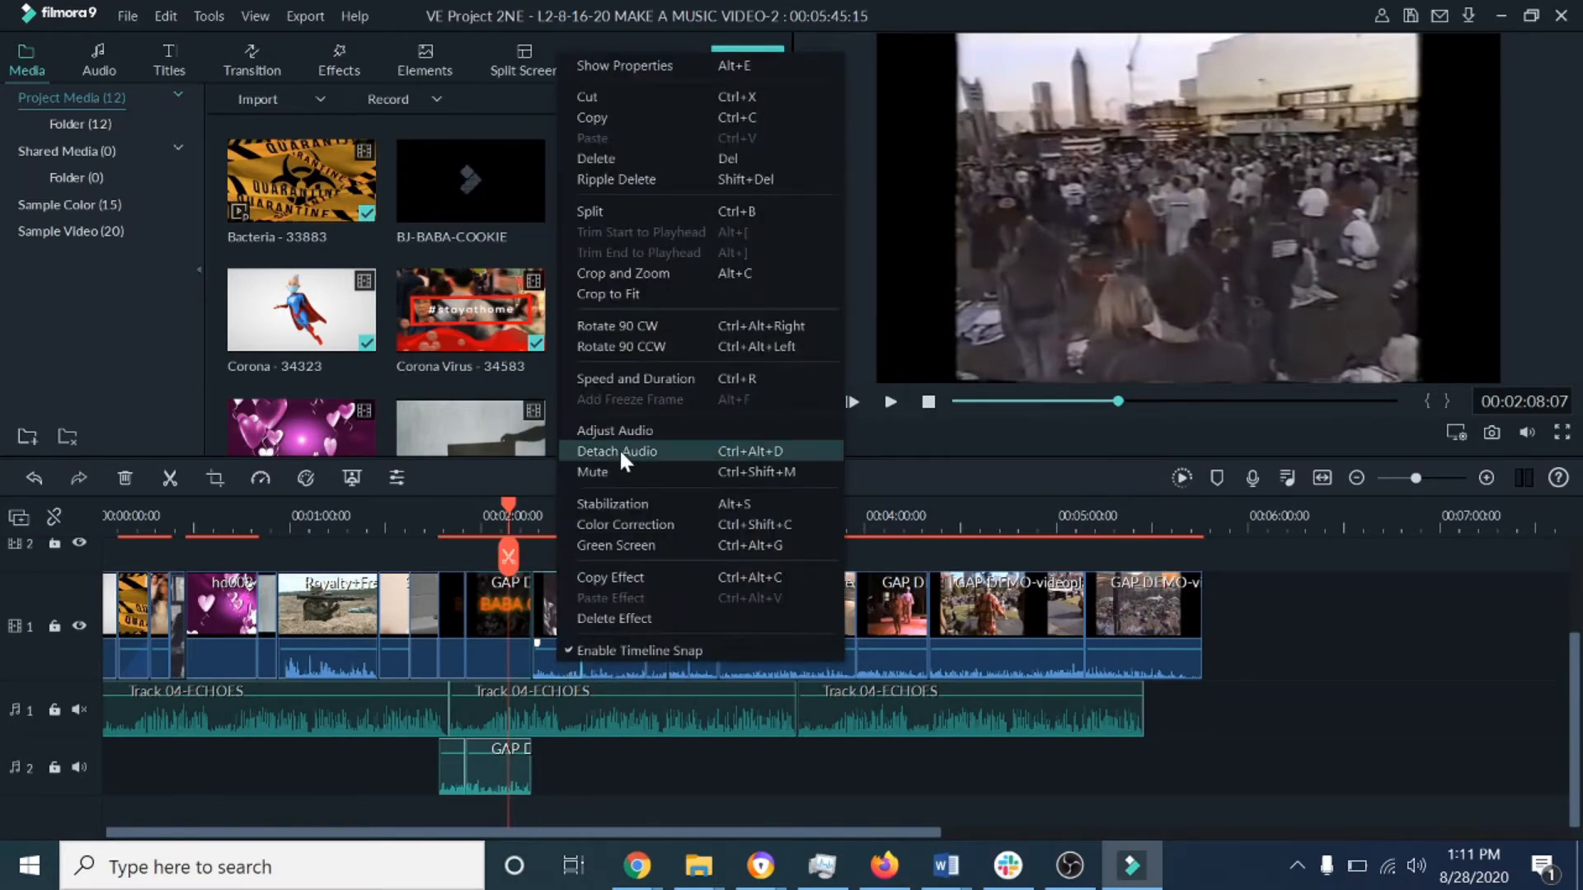
{"action": "left_click", "coordinate": [620, 448]}
{"action": "right_click", "coordinate": [615, 657]}
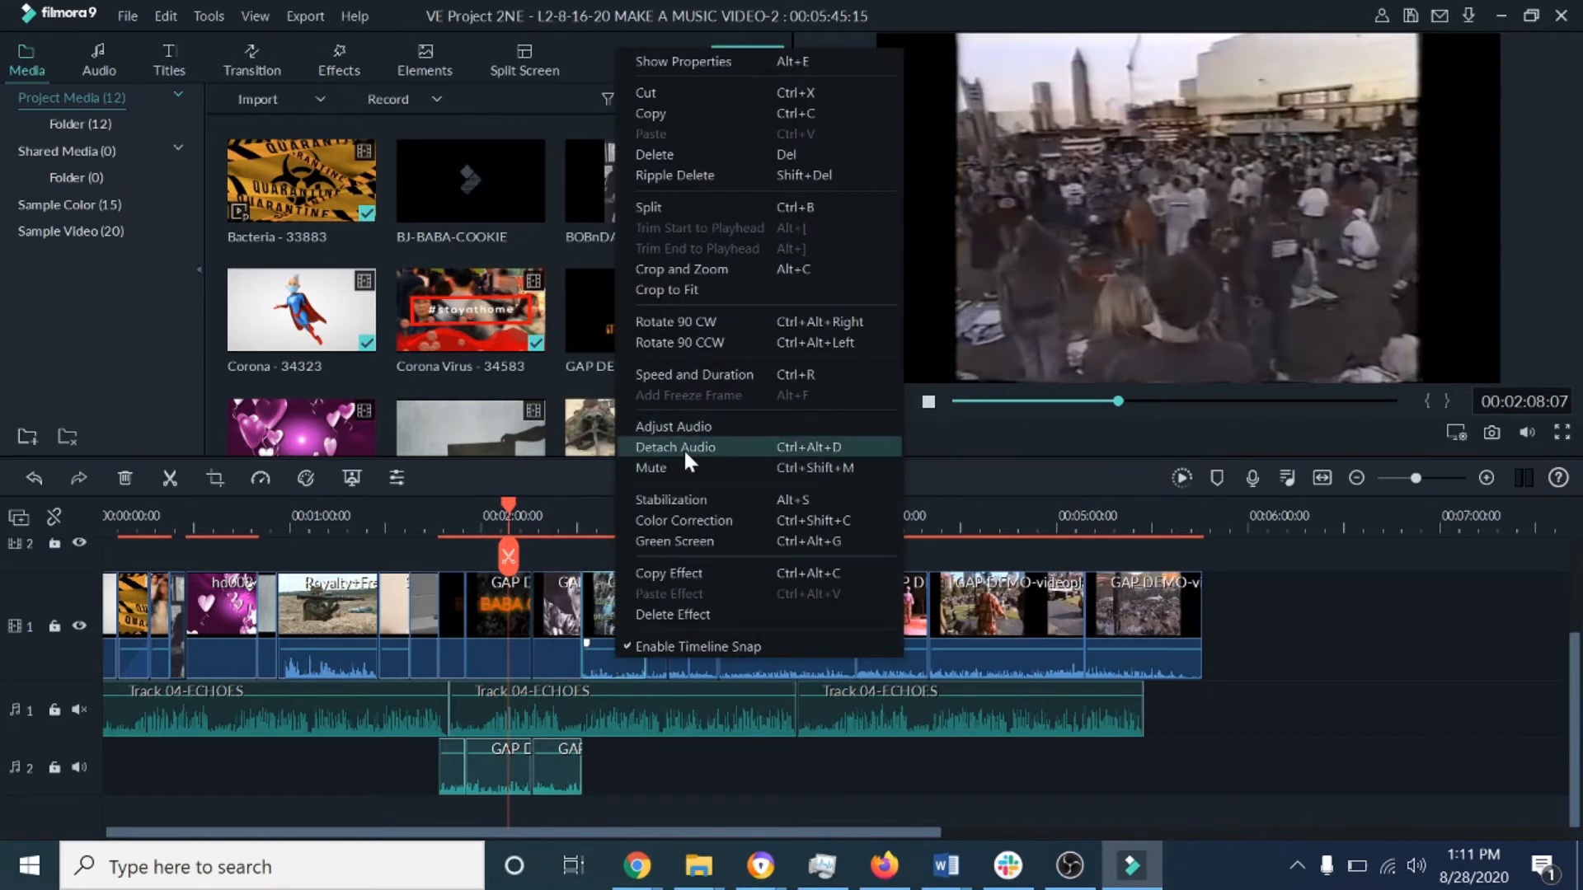
{"action": "left_click", "coordinate": [685, 448]}
Detach the audio from the three short video clips around 00:03:00:00 on track 1
{"action": "right_click", "coordinate": [655, 655]}
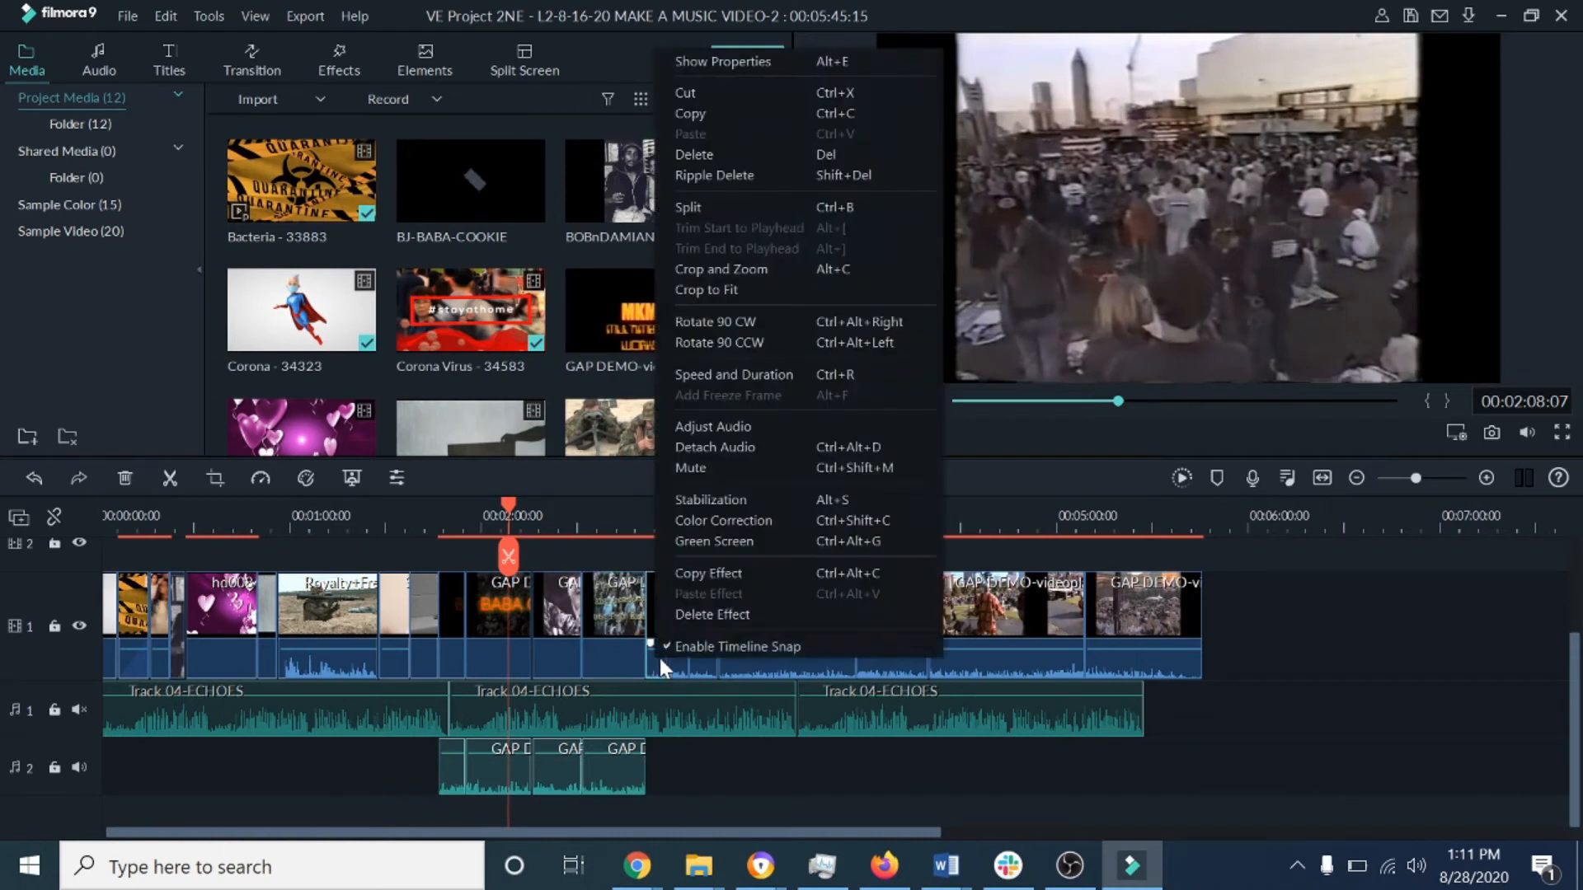
{"action": "left_click", "coordinate": [715, 447]}
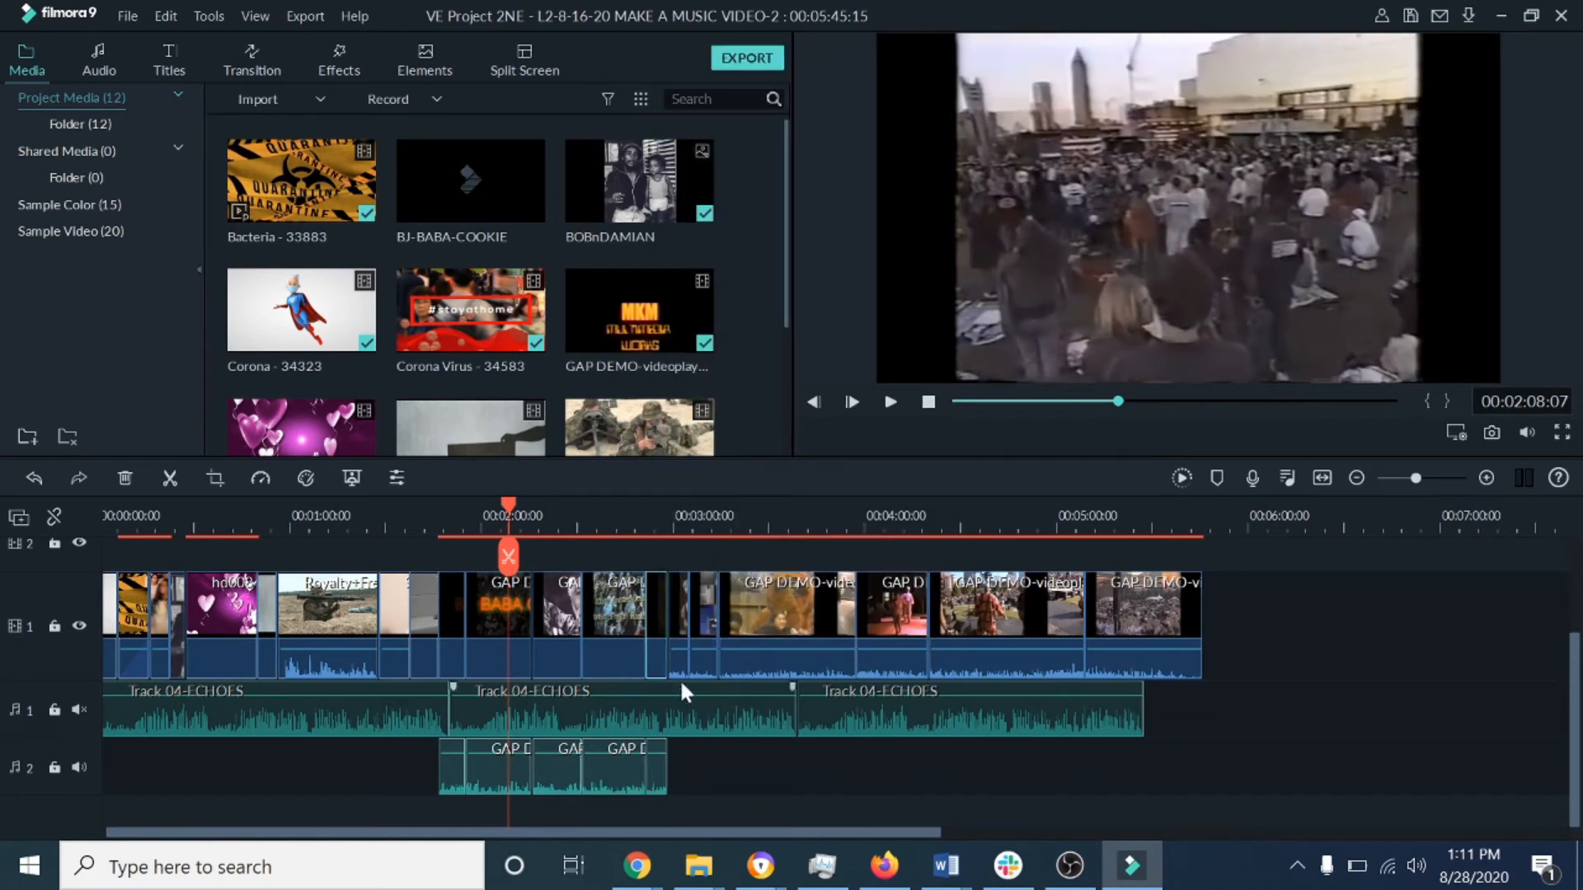
{"action": "right_click", "coordinate": [679, 656]}
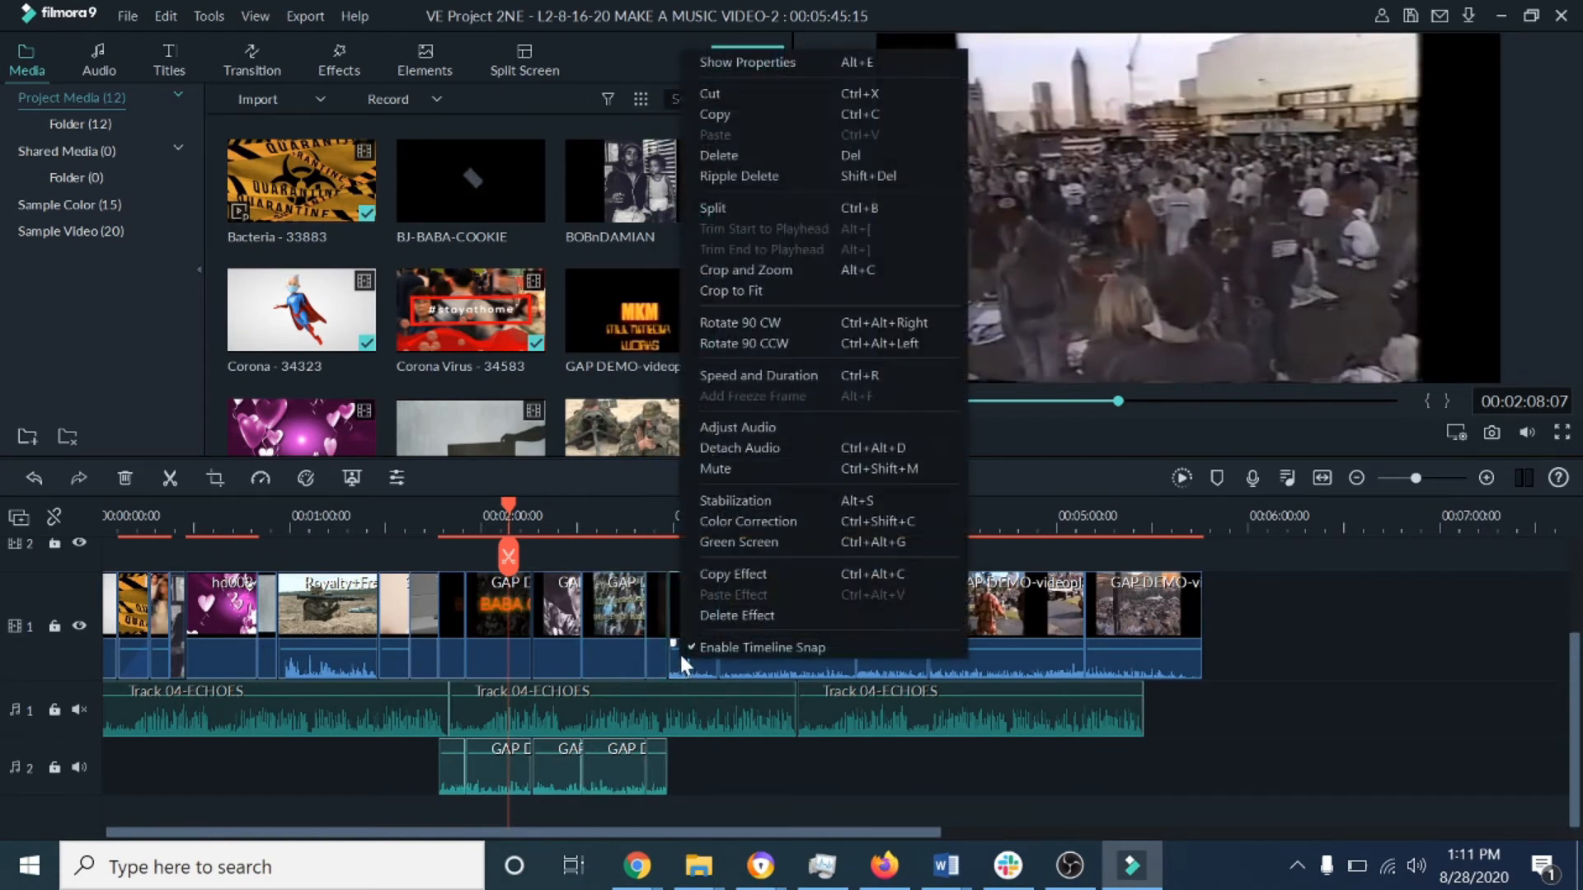
{"action": "left_click", "coordinate": [745, 452]}
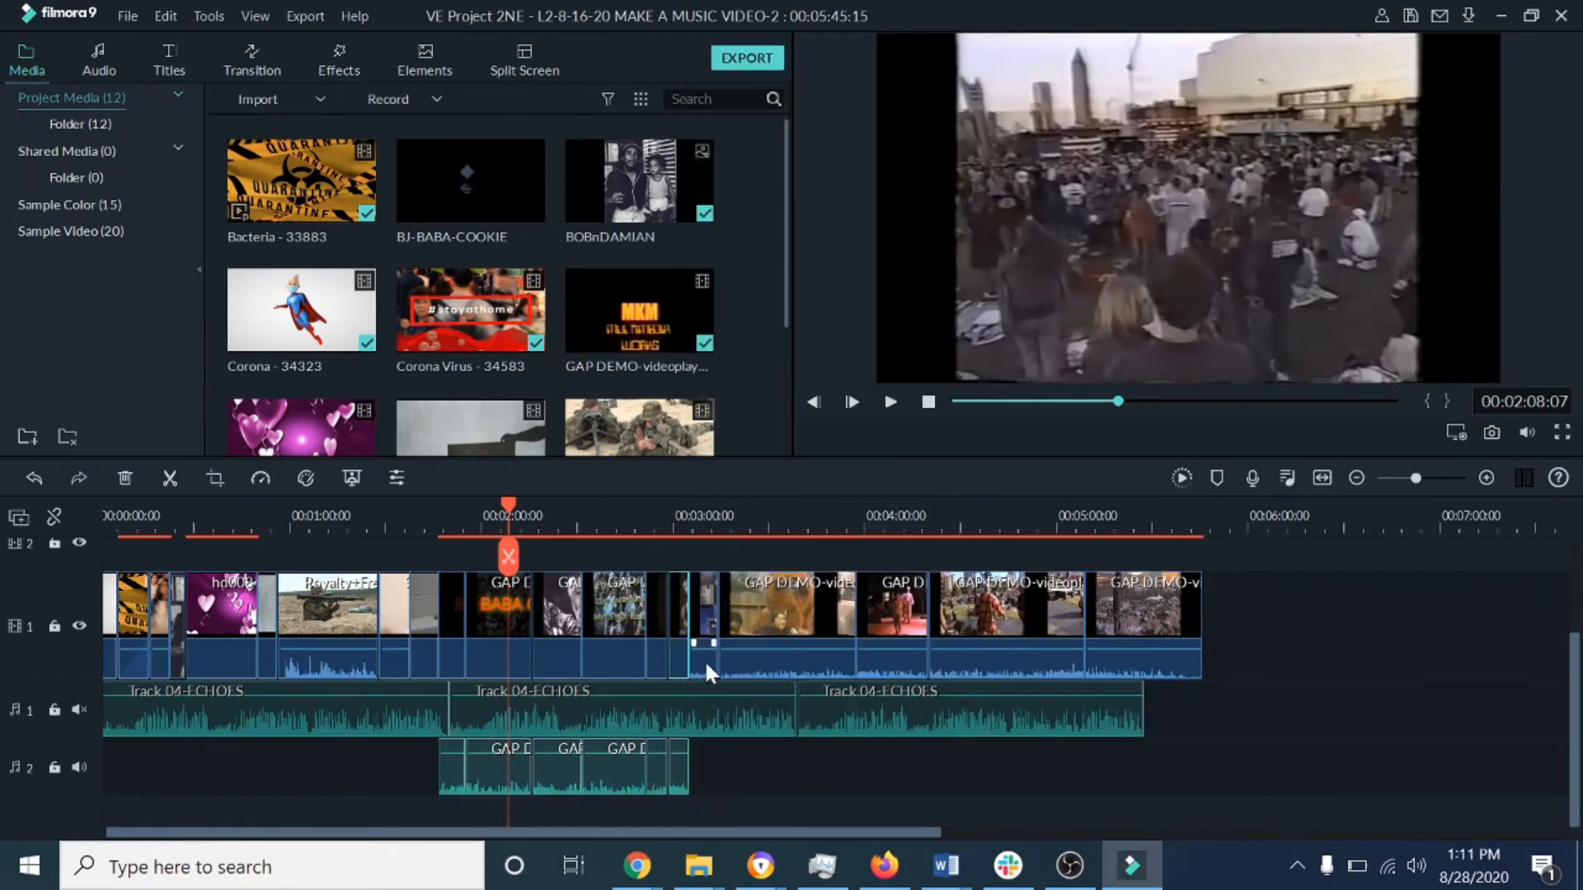
{"action": "right_click", "coordinate": [704, 660]}
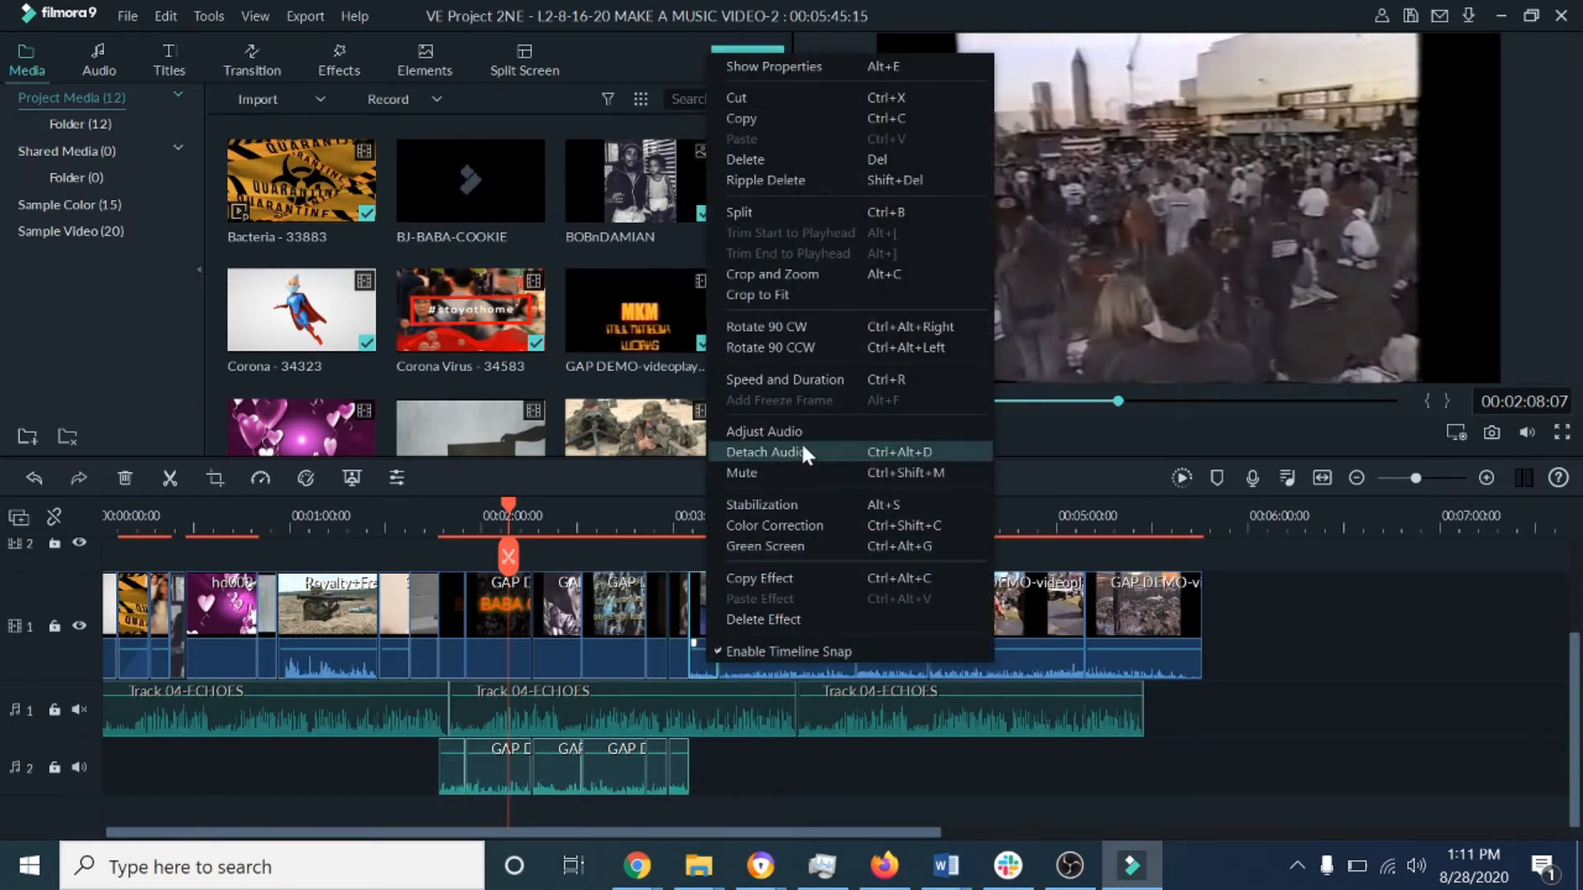
{"action": "left_click", "coordinate": [781, 452]}
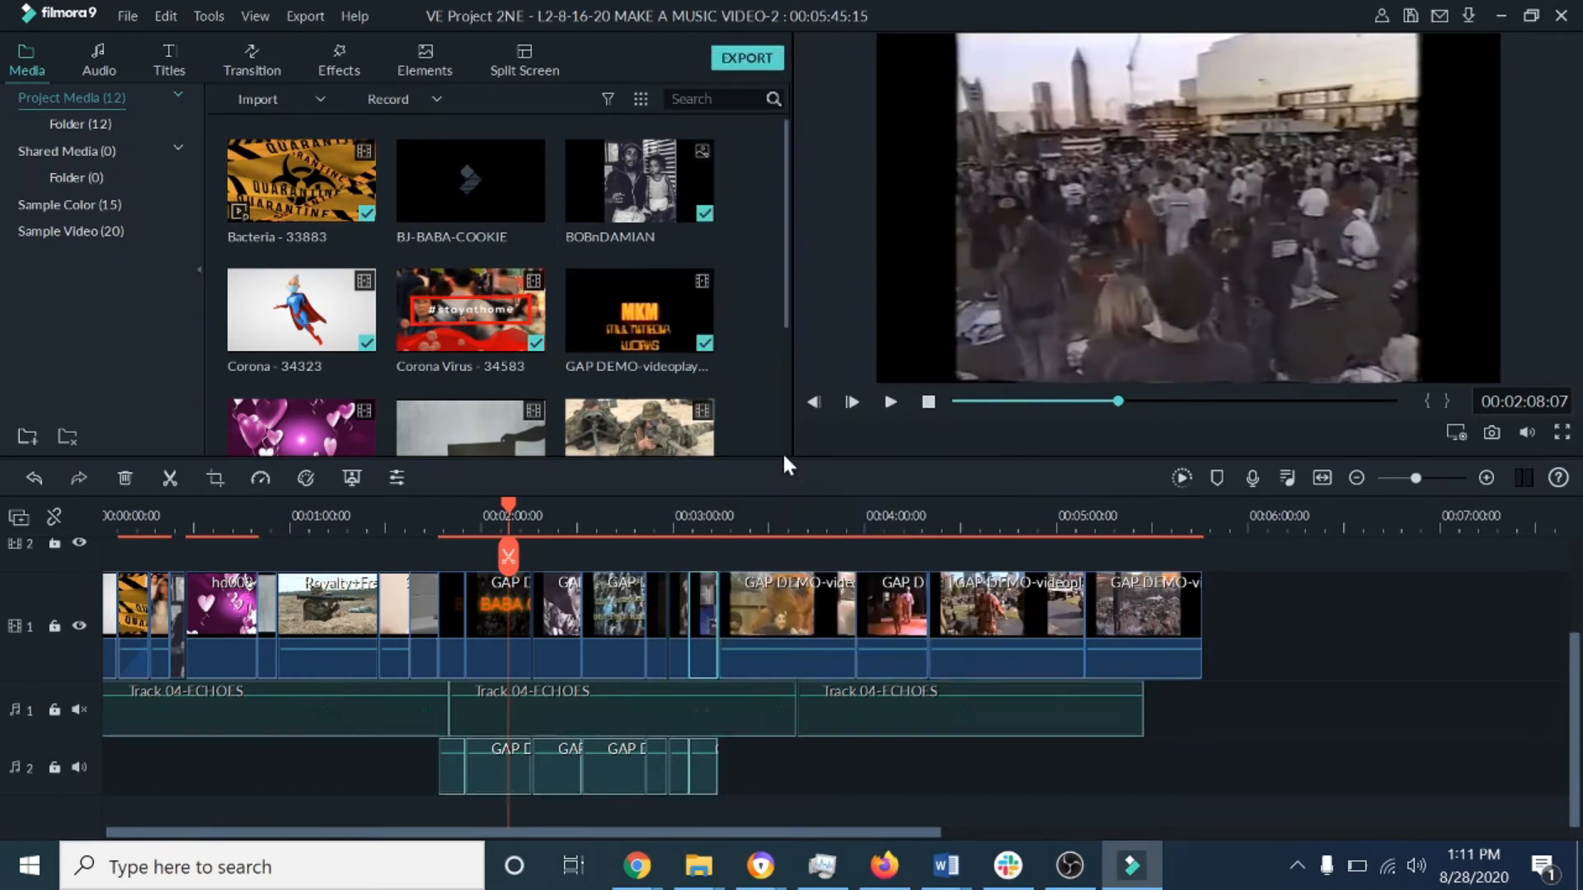
Detach the audio from the two GAP DEMO clips between about 00:03:10 and 00:04:20 on video track 1
{"action": "left_click", "coordinate": [770, 662]}
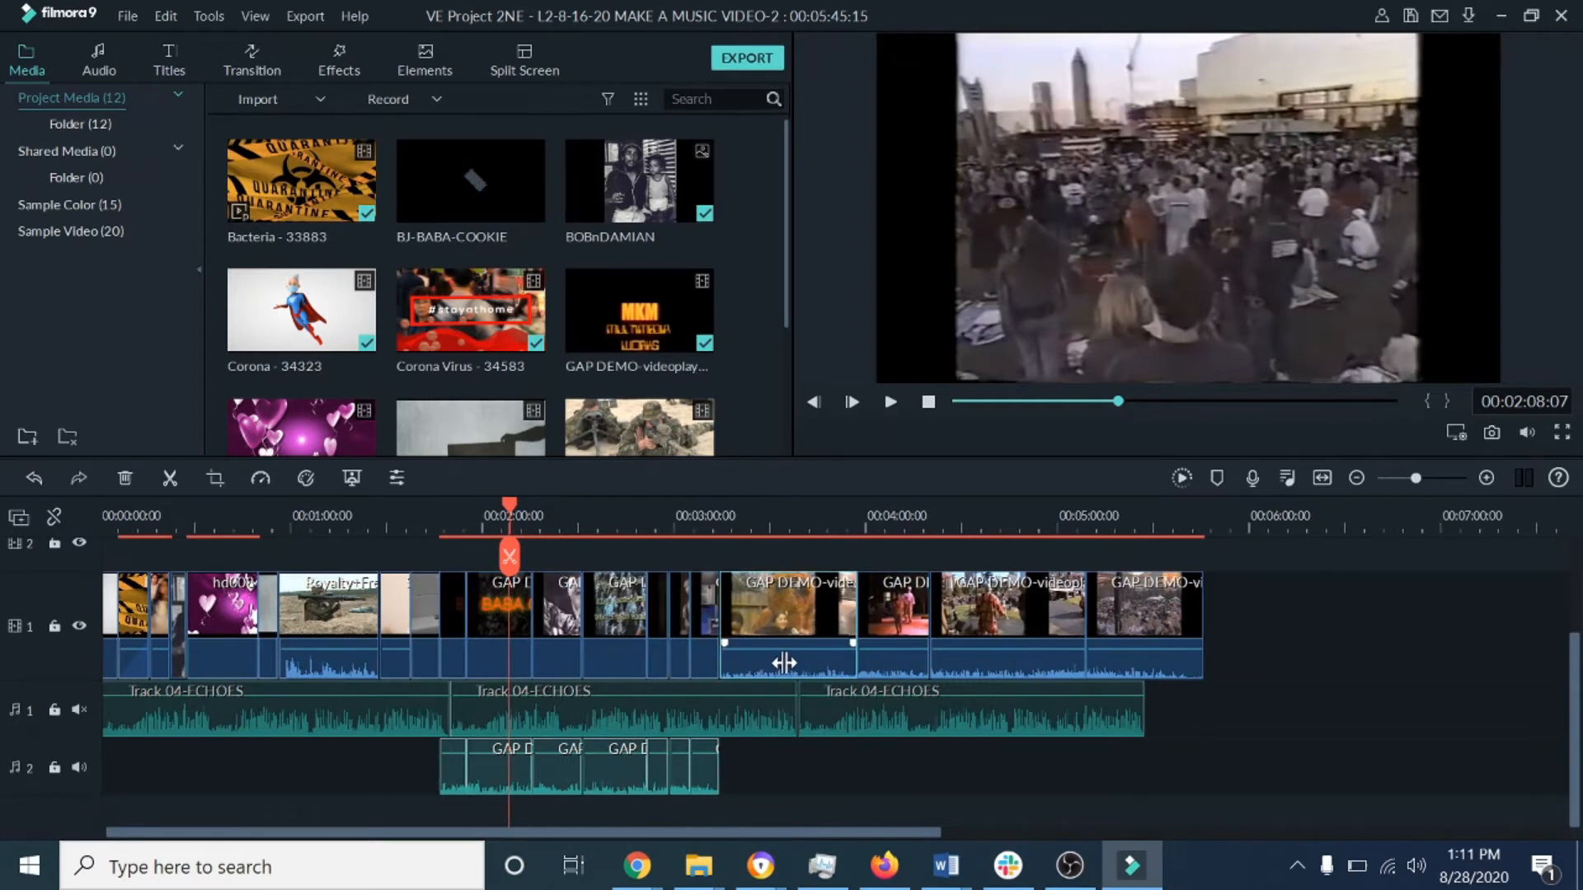
{"action": "right_click", "coordinate": [779, 651]}
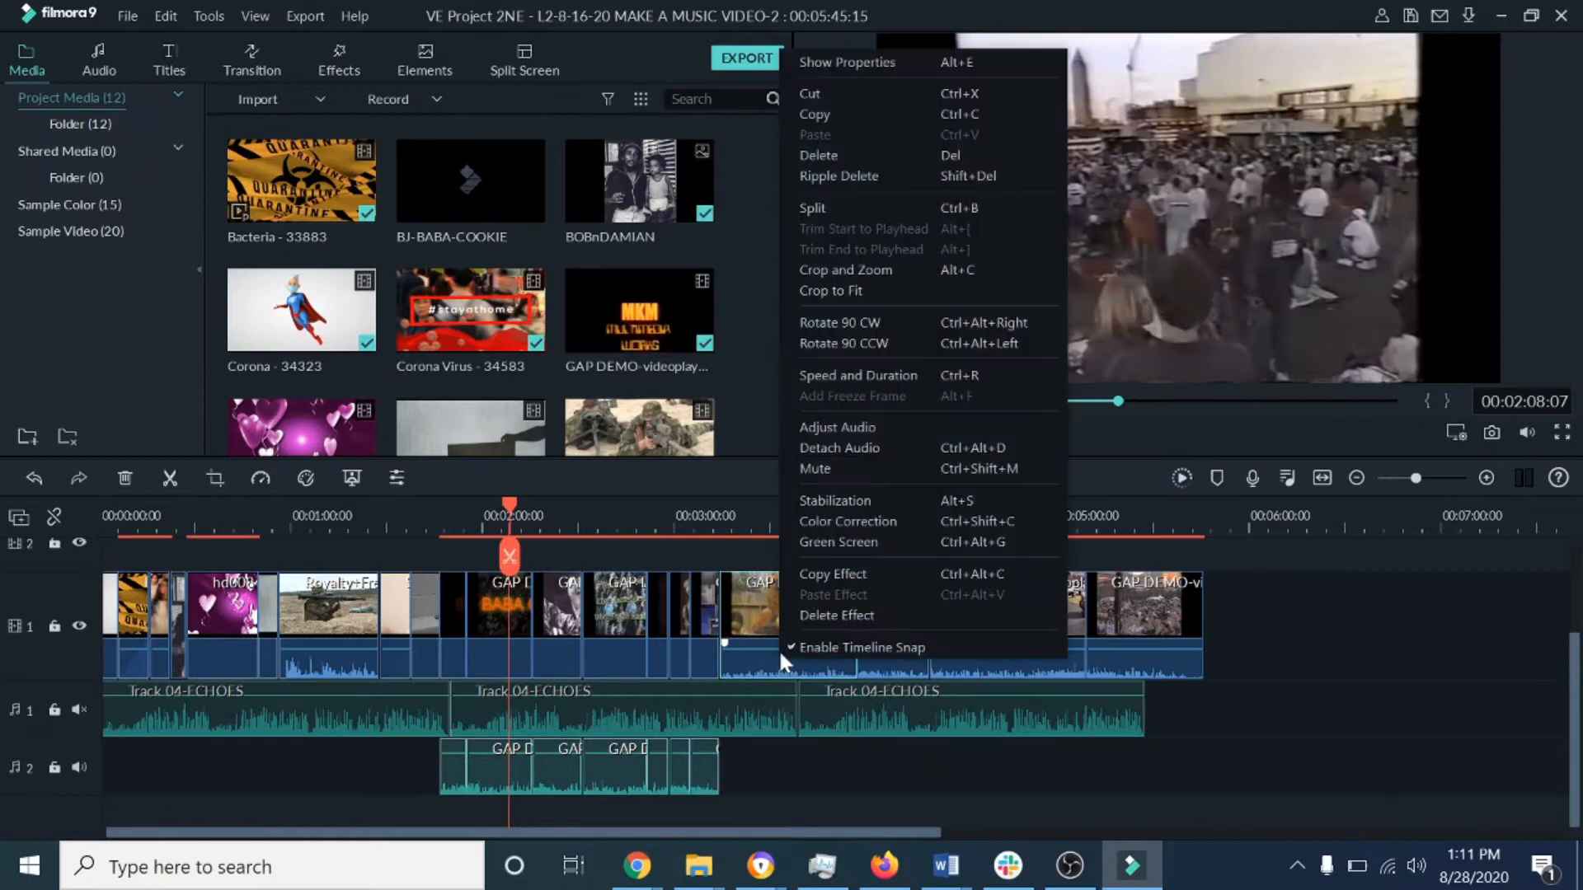
{"action": "left_click", "coordinate": [820, 448]}
{"action": "left_click", "coordinate": [903, 657]}
{"action": "right_click", "coordinate": [901, 656]}
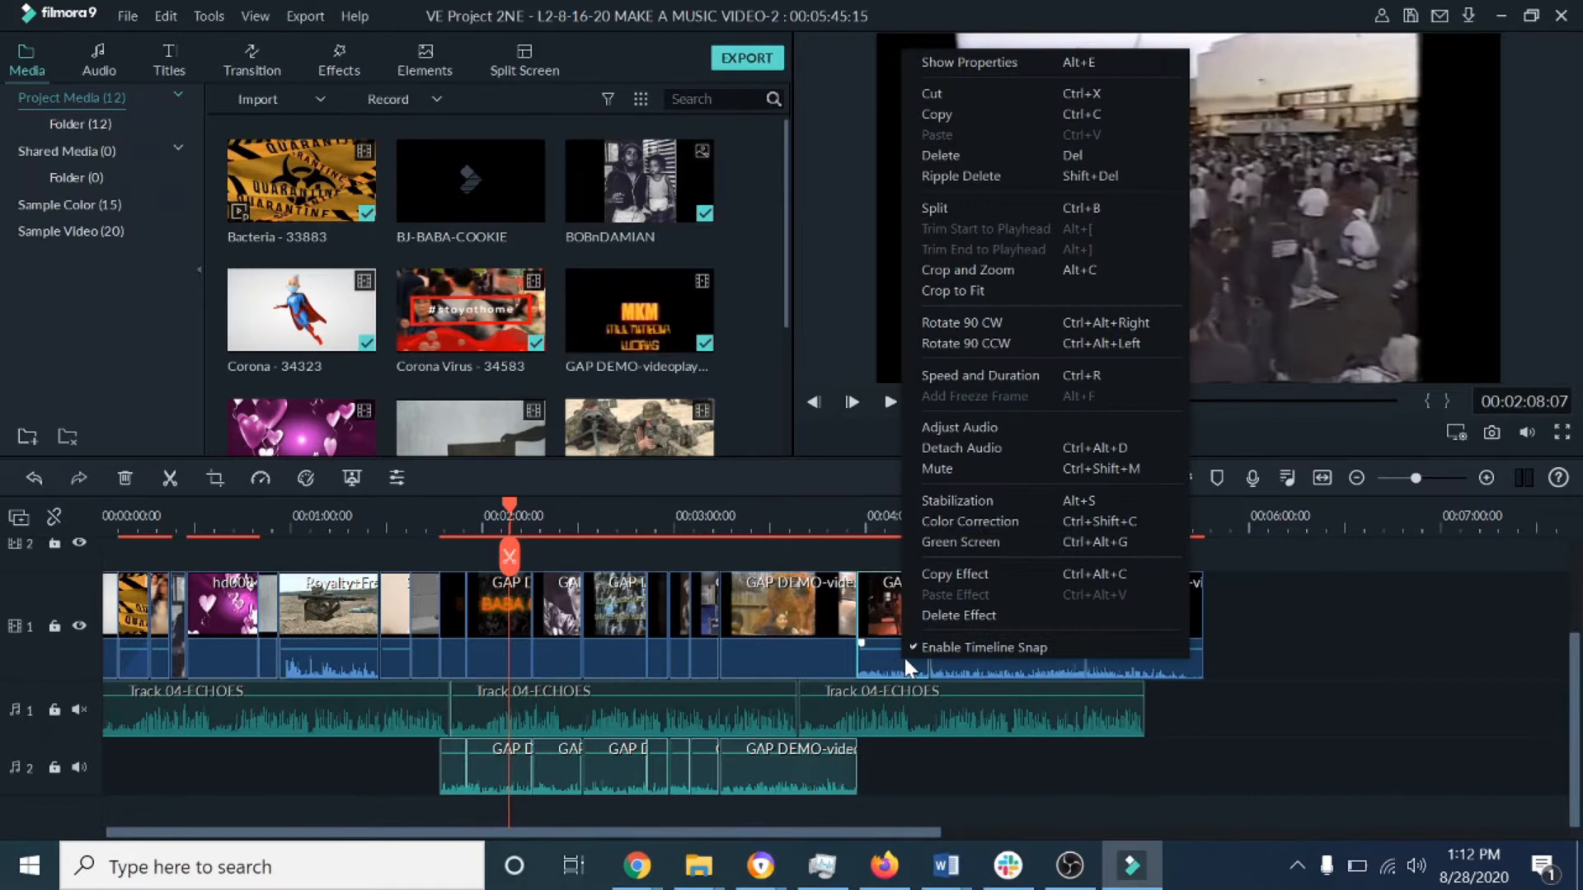
{"action": "left_click", "coordinate": [1006, 441]}
Detach the audio from the last two GAP DEMO clips on video track 1
{"action": "left_click", "coordinate": [1001, 623]}
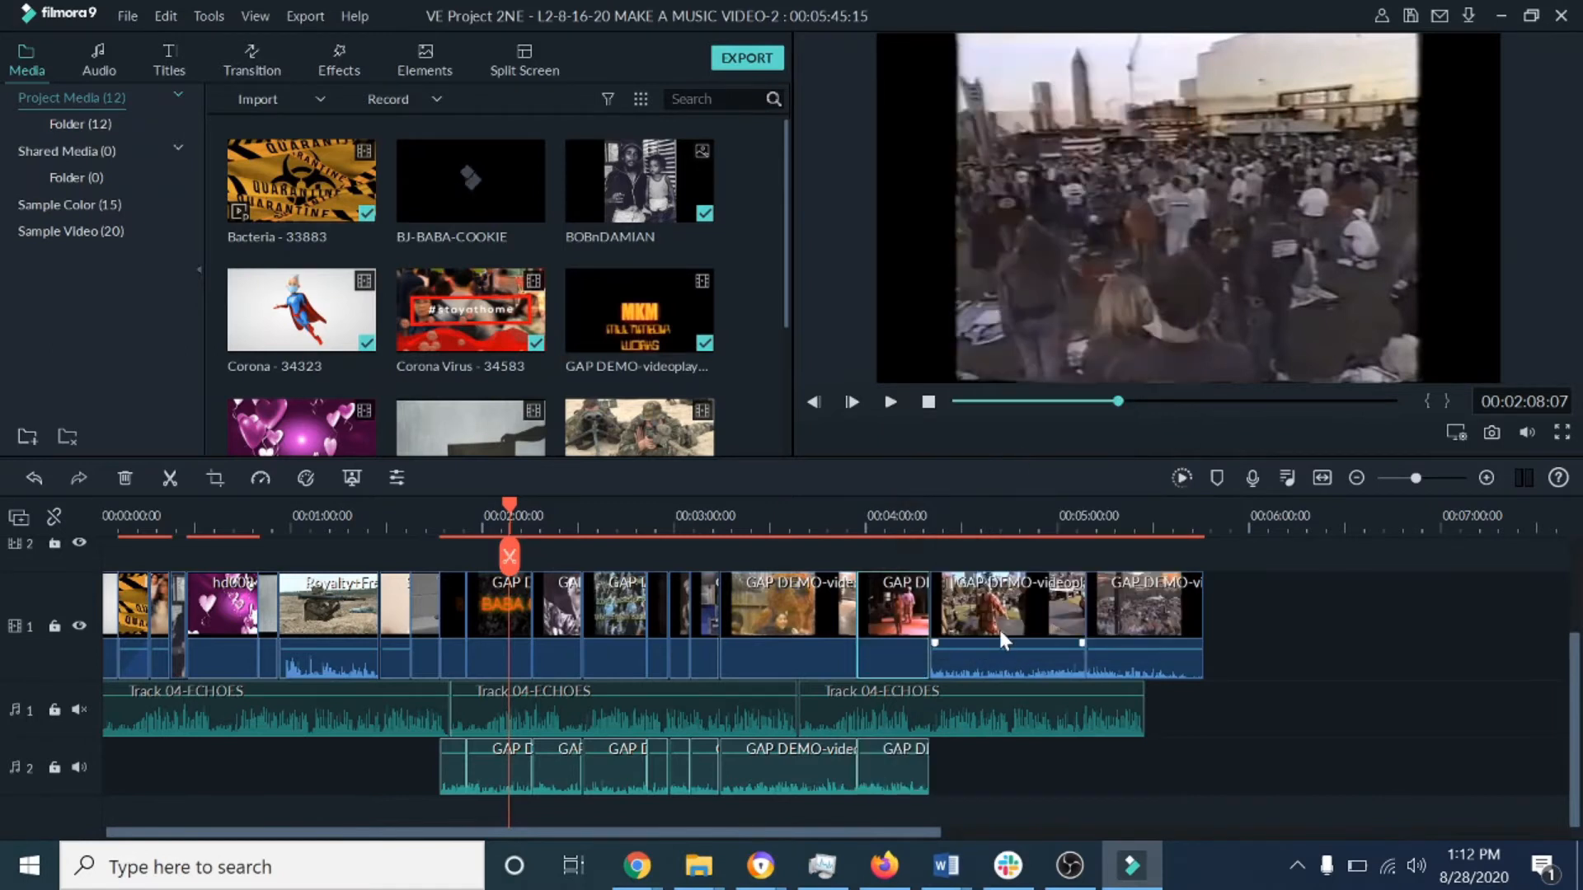
{"action": "left_click", "coordinate": [1006, 655]}
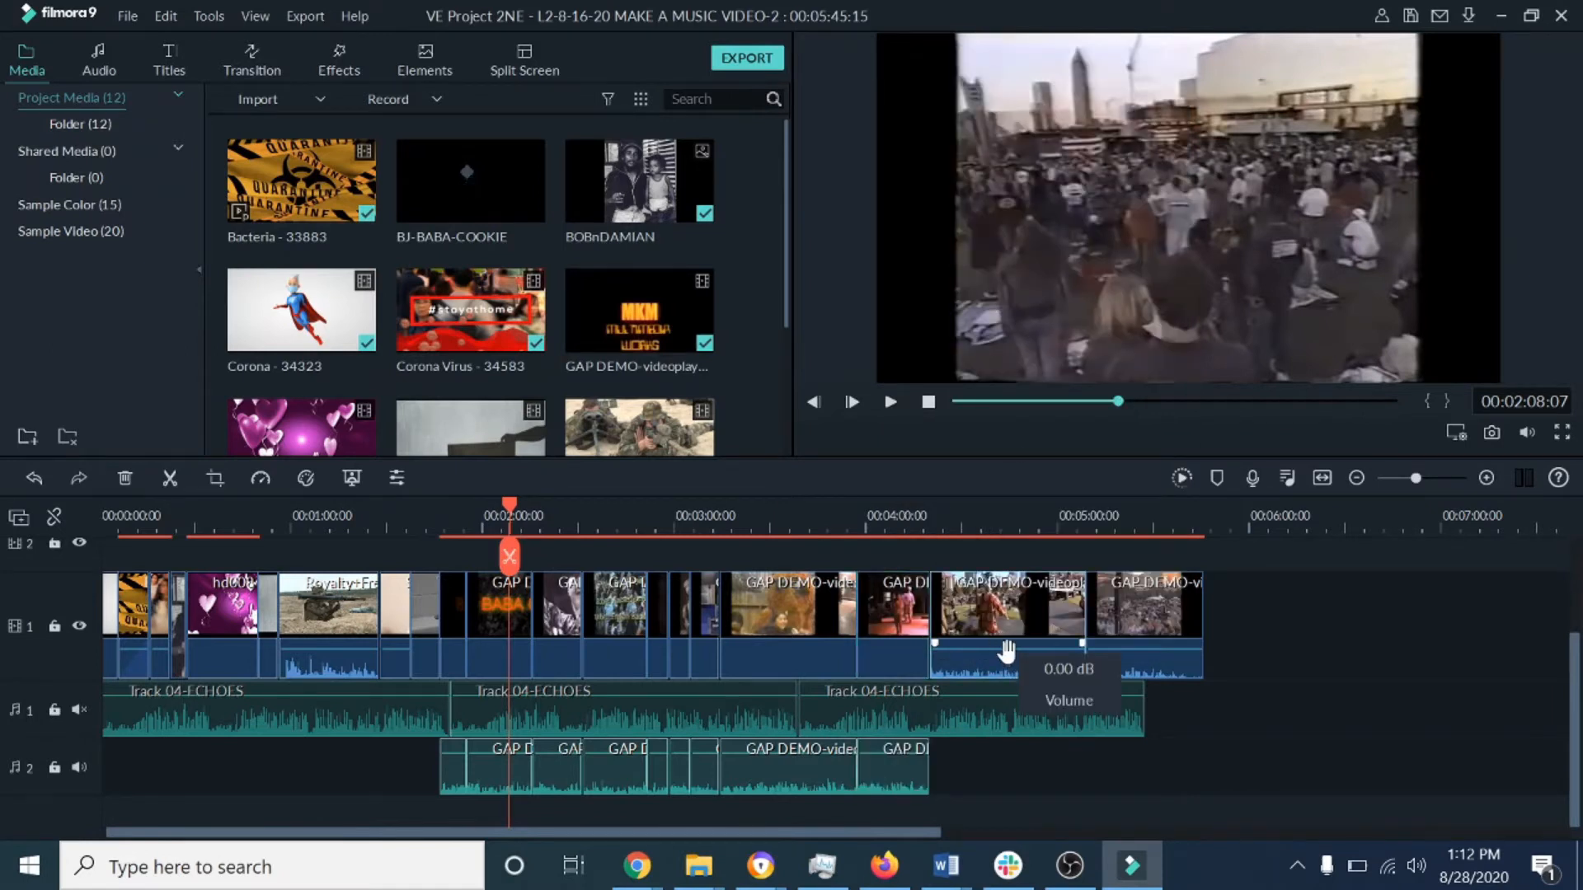
{"action": "right_click", "coordinate": [993, 650]}
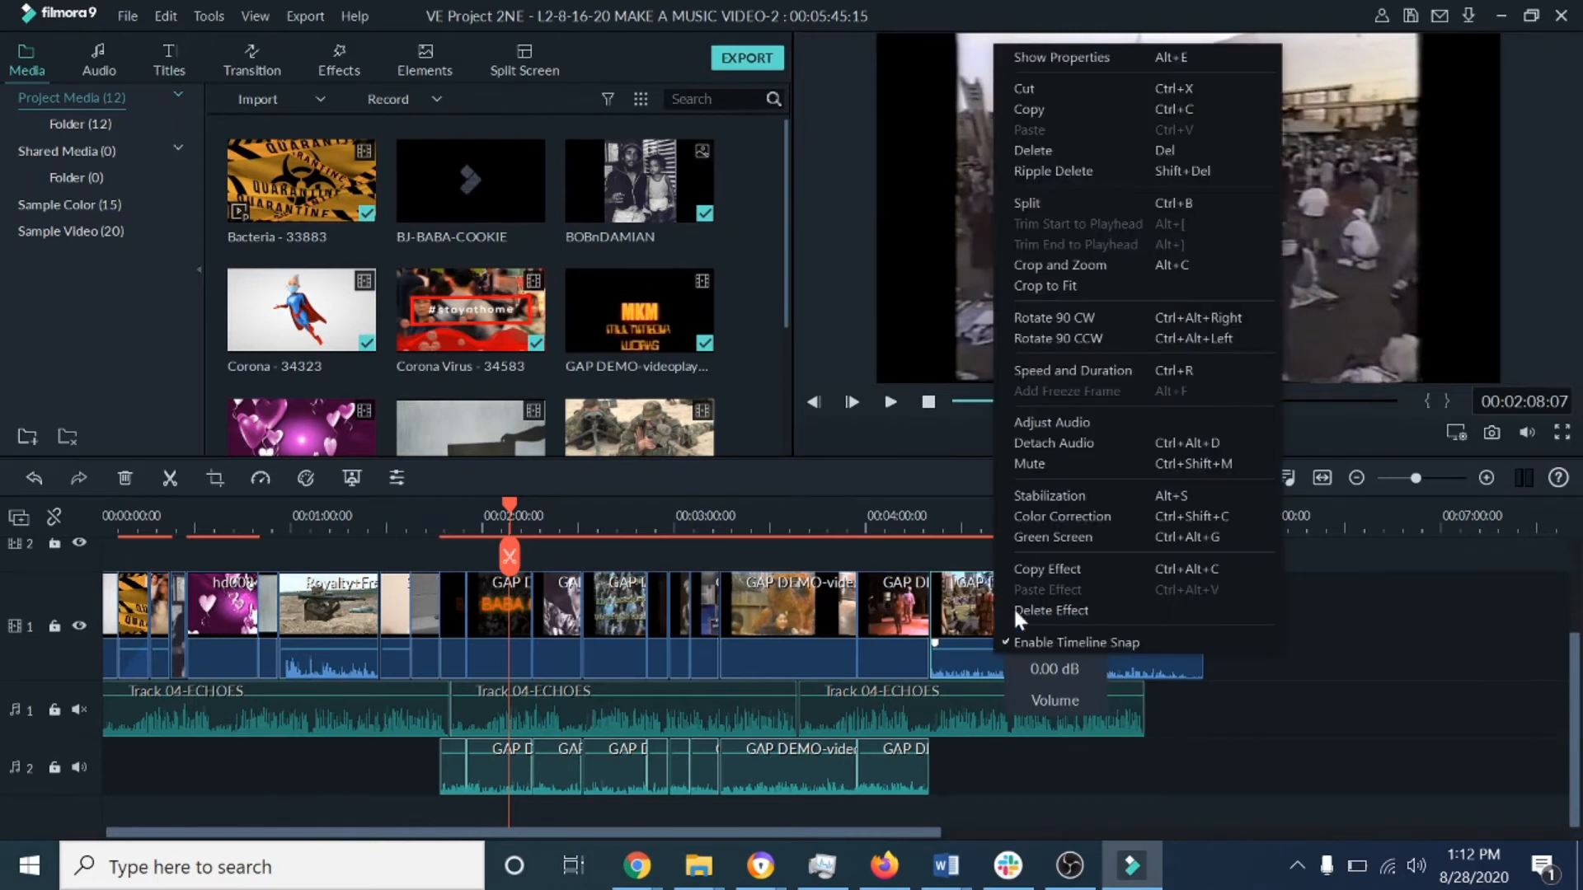
{"action": "left_click", "coordinate": [1057, 446]}
{"action": "left_click", "coordinate": [1128, 610]}
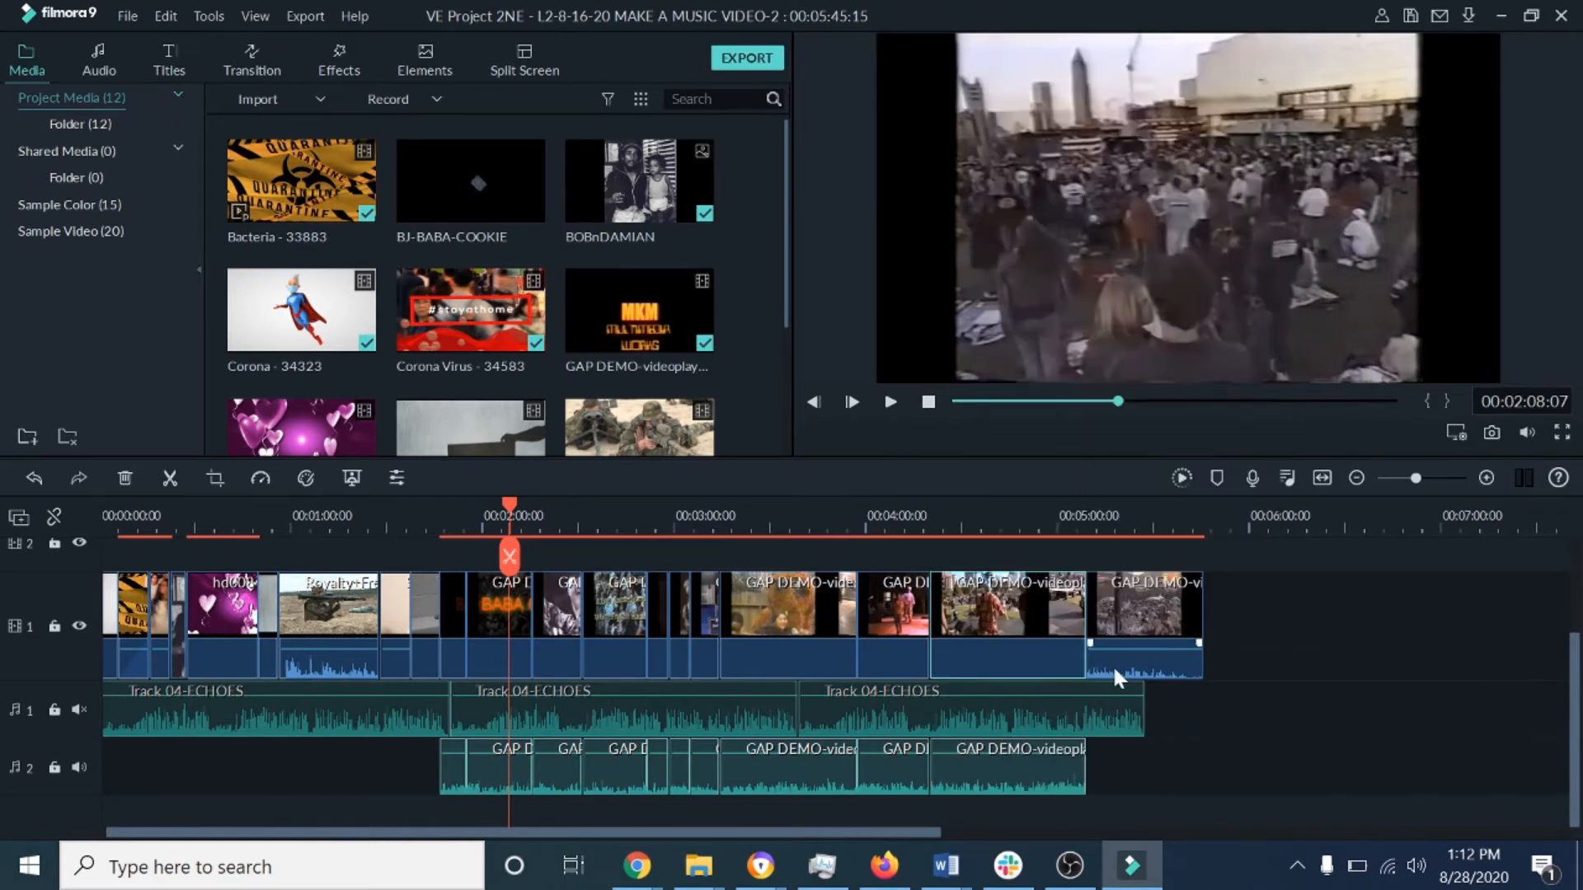
{"action": "right_click", "coordinate": [1115, 659]}
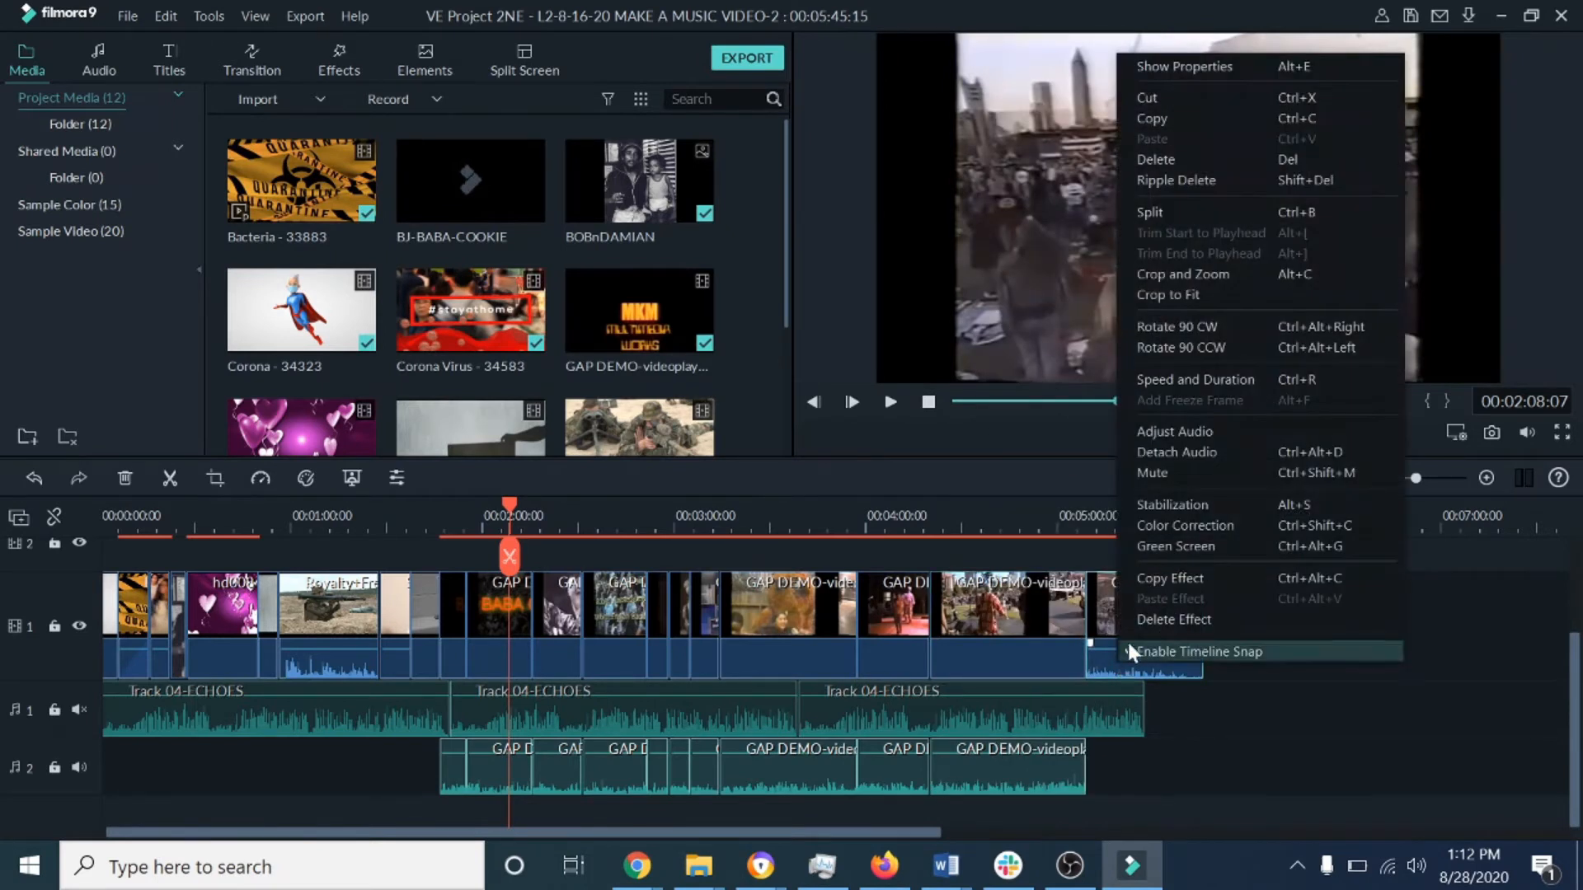
{"action": "left_click", "coordinate": [1184, 451]}
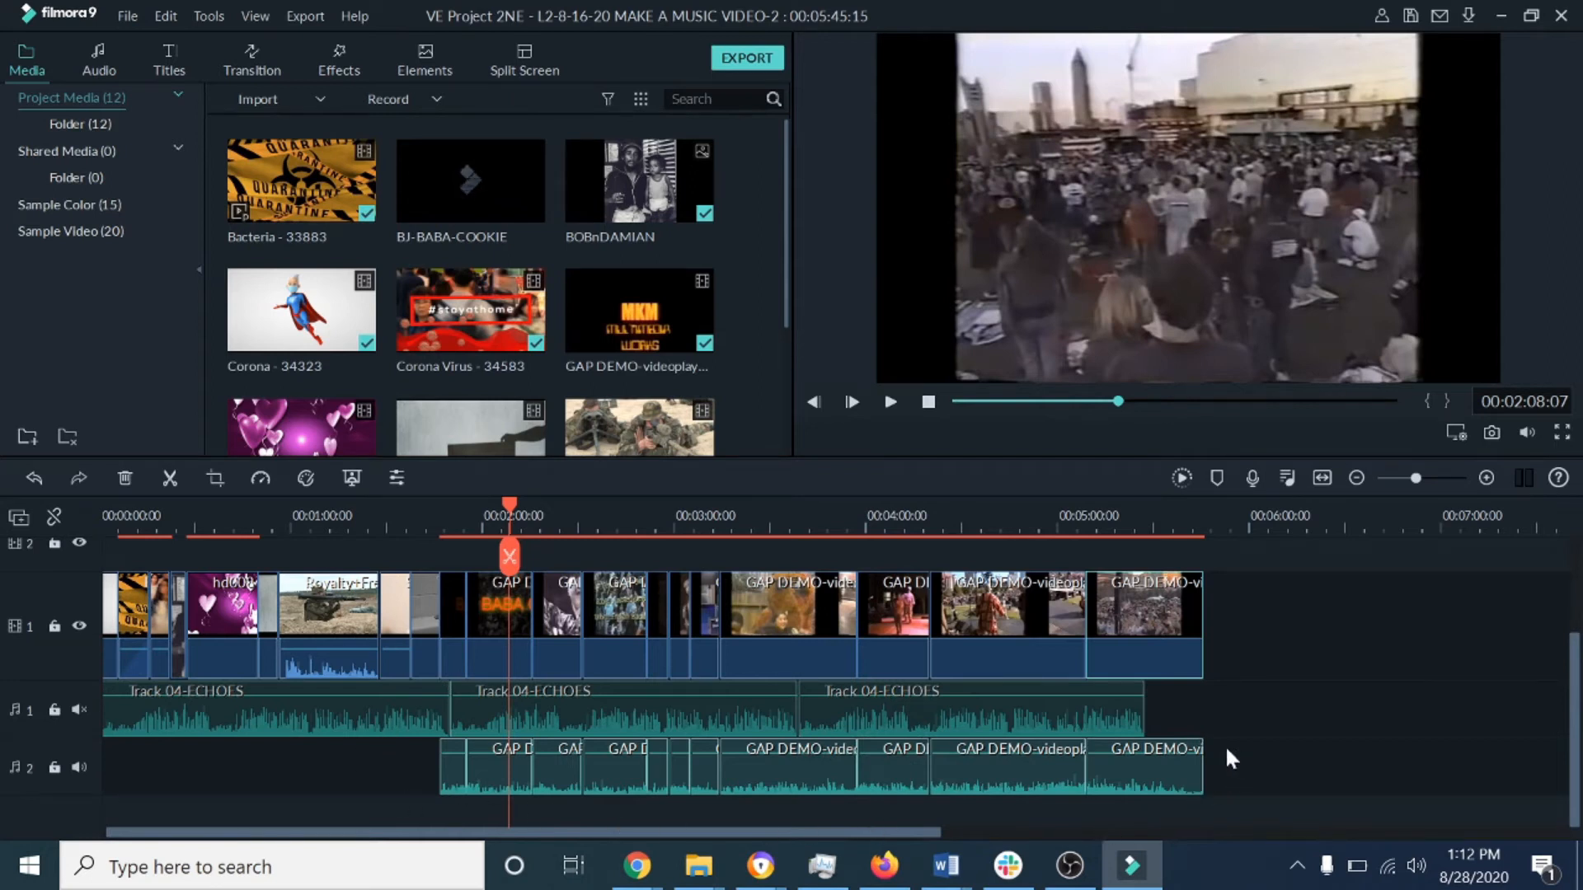
Select all the detached GAP DEMO audio clips on audio track 2 and delete them
{"action": "left_click", "coordinate": [1222, 792]}
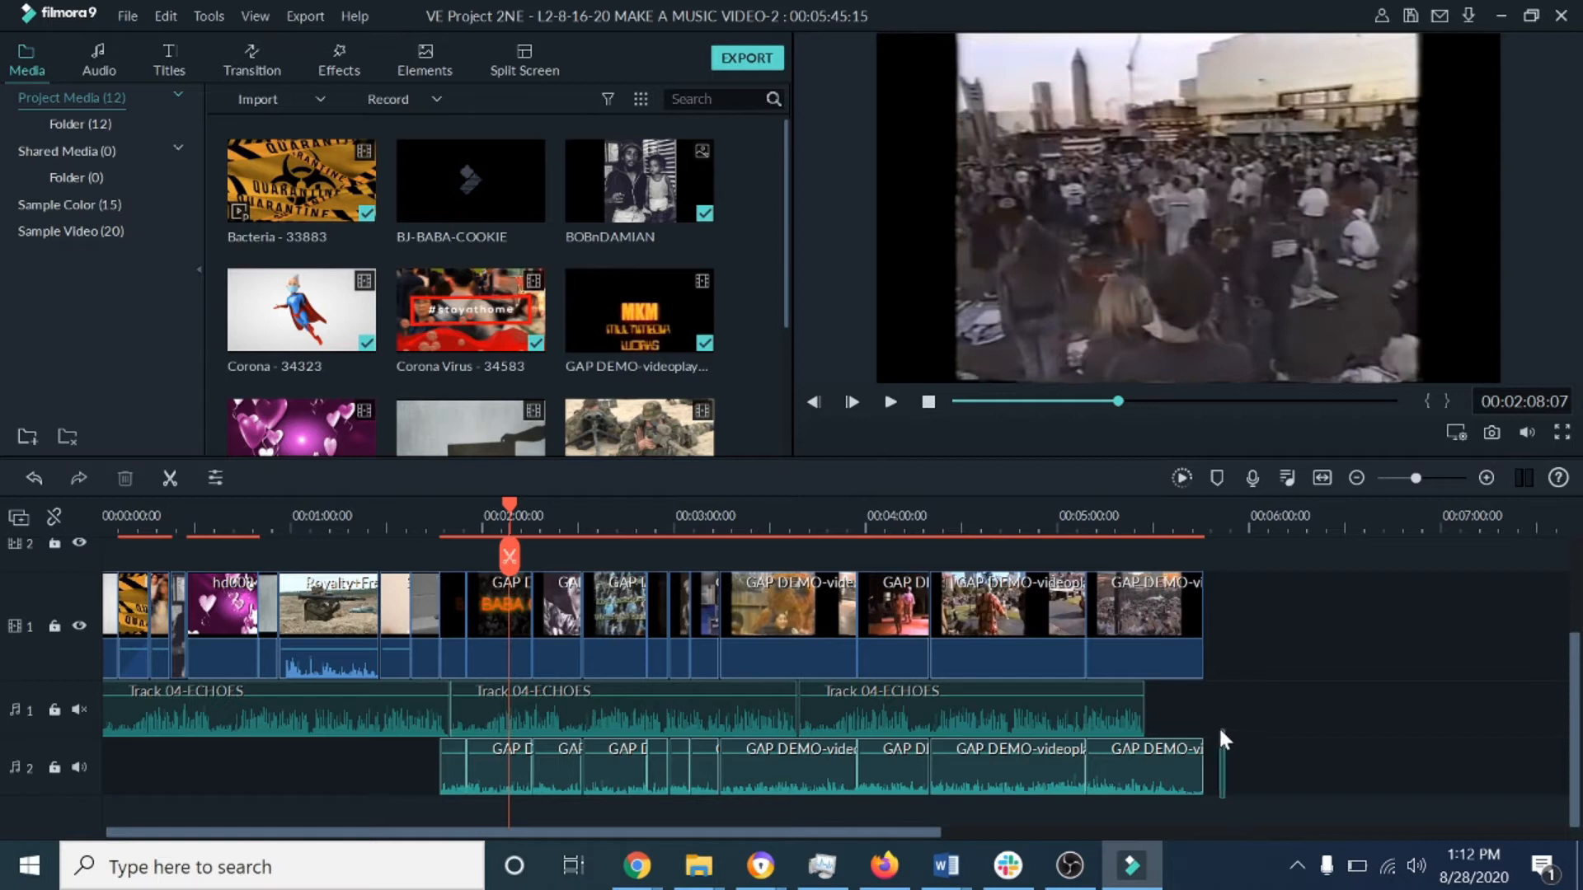
{"action": "left_click_drag", "start_coordinate": [1221, 731], "coordinate": [795, 760]}
{"action": "left_click_drag", "start_coordinate": [691, 750], "coordinate": [427, 749]}
{"action": "mouse_move", "coordinate": [922, 845]}
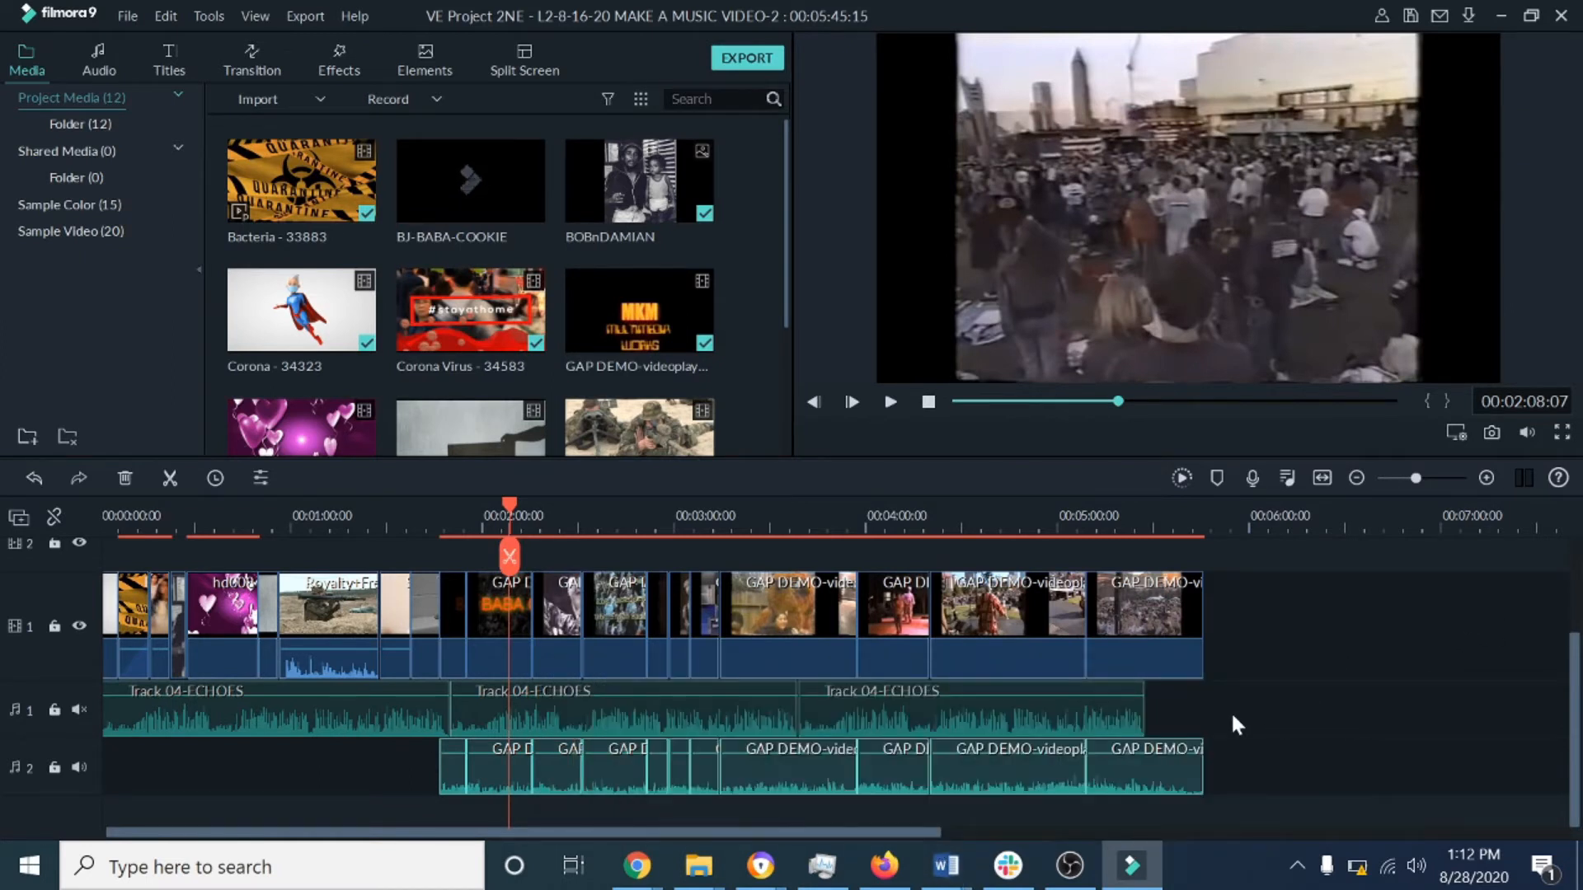
{"action": "key", "text": "Delete"}
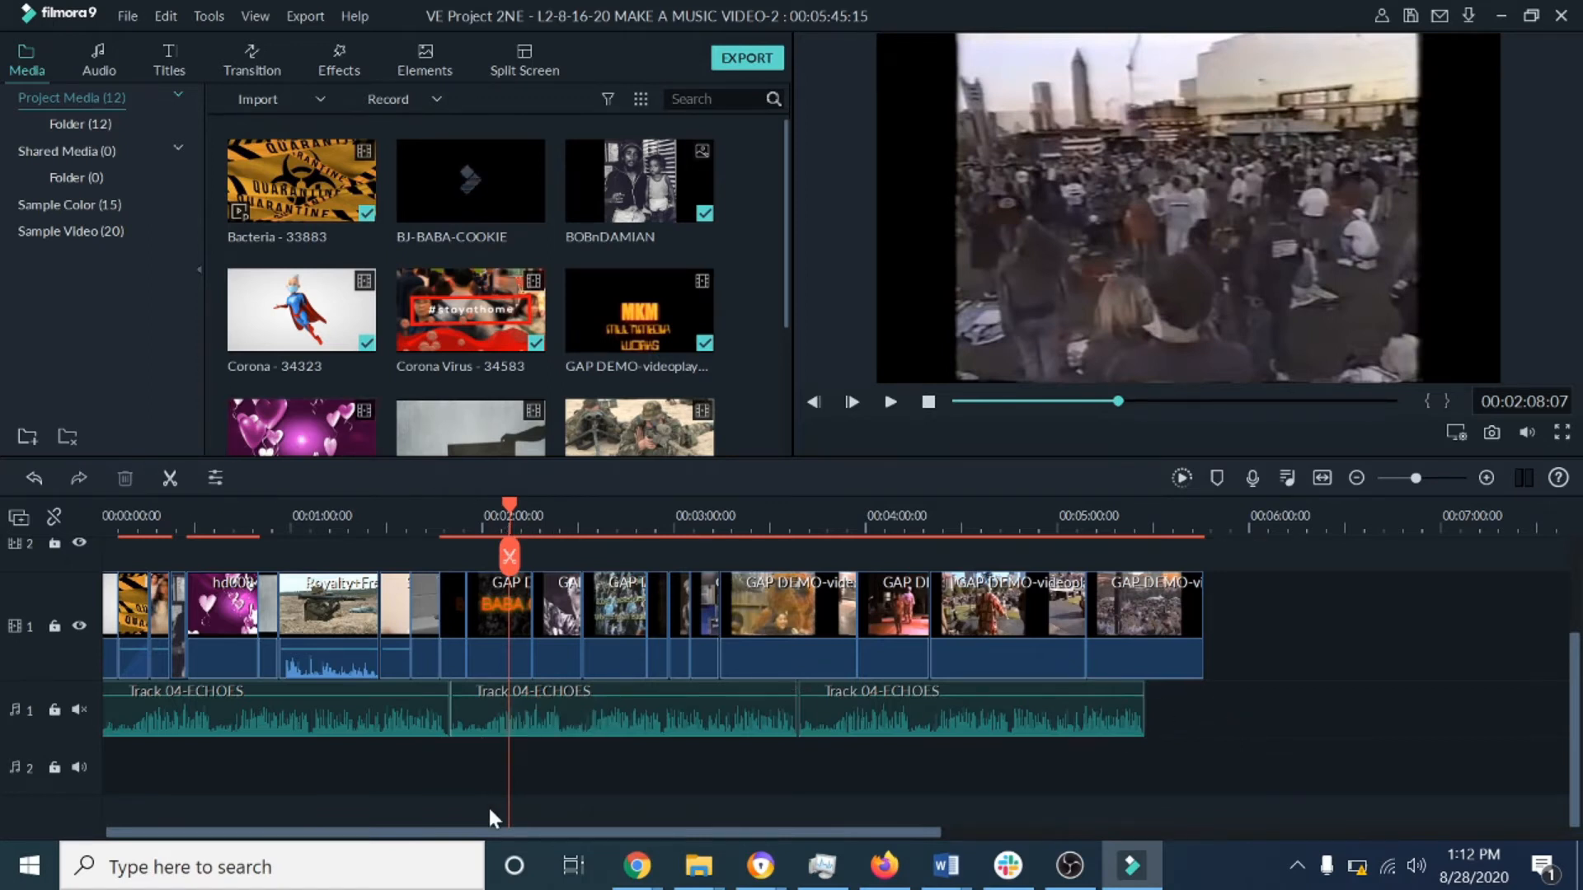
Play the video from the start of the Royalty-Free soldier clip with the song muted, and pause at 00:01:14:14
{"action": "left_click_drag", "start_coordinate": [482, 833], "coordinate": [479, 833]}
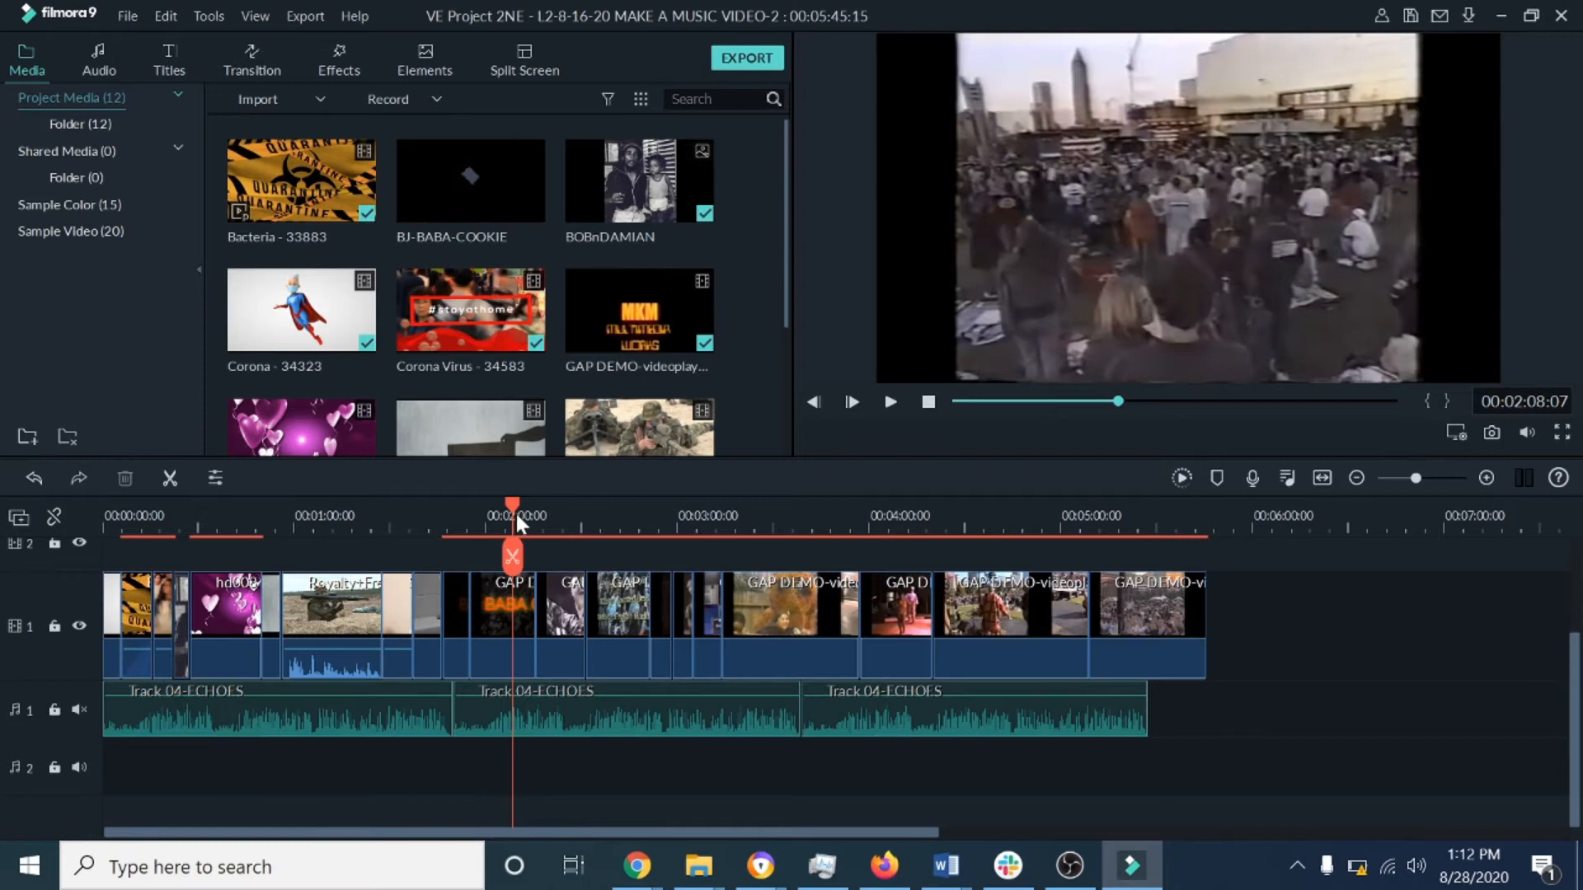
{"action": "left_click_drag", "start_coordinate": [514, 506], "coordinate": [280, 508]}
{"action": "left_click", "coordinate": [890, 403]}
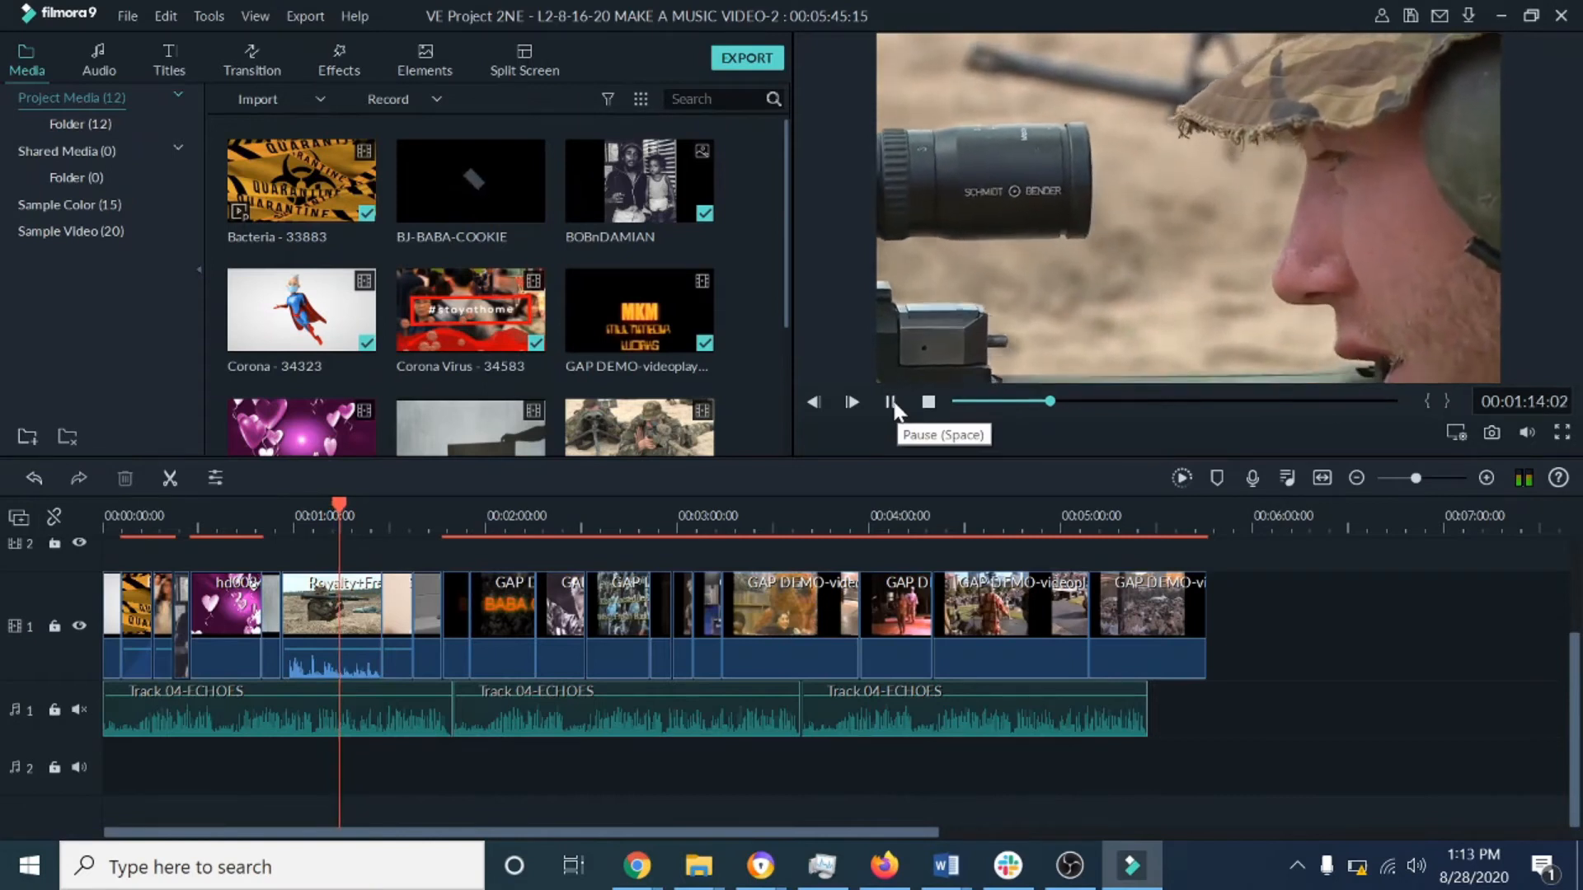
{"action": "left_click", "coordinate": [892, 402]}
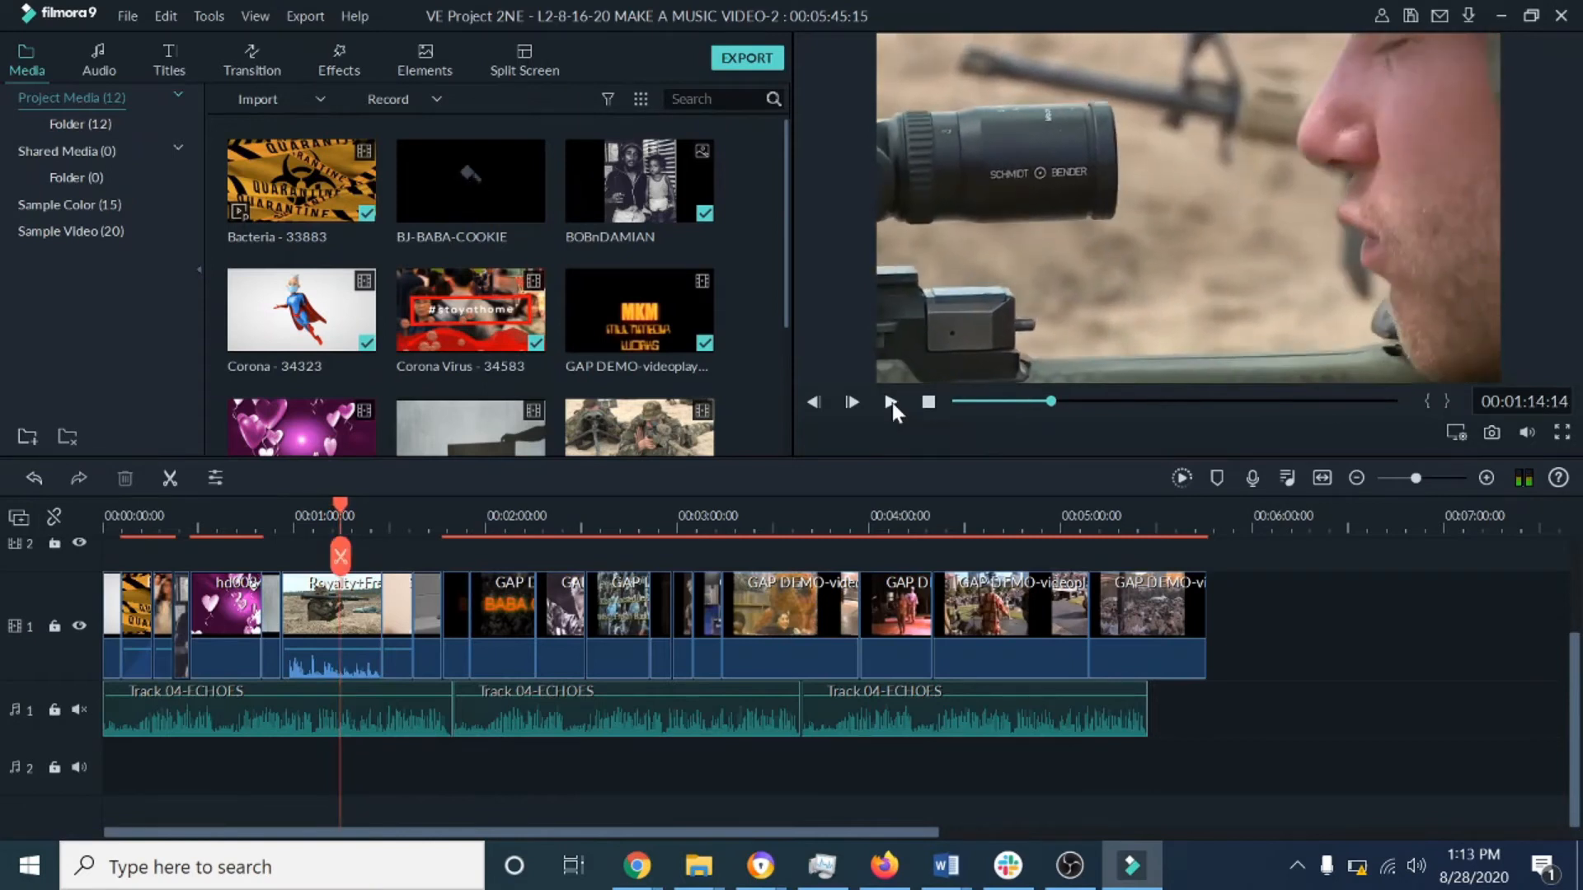
Unmute audio track 1 and move the playhead back to 00:00:56:03, at the start of the soldier clip
{"action": "left_click", "coordinate": [79, 709]}
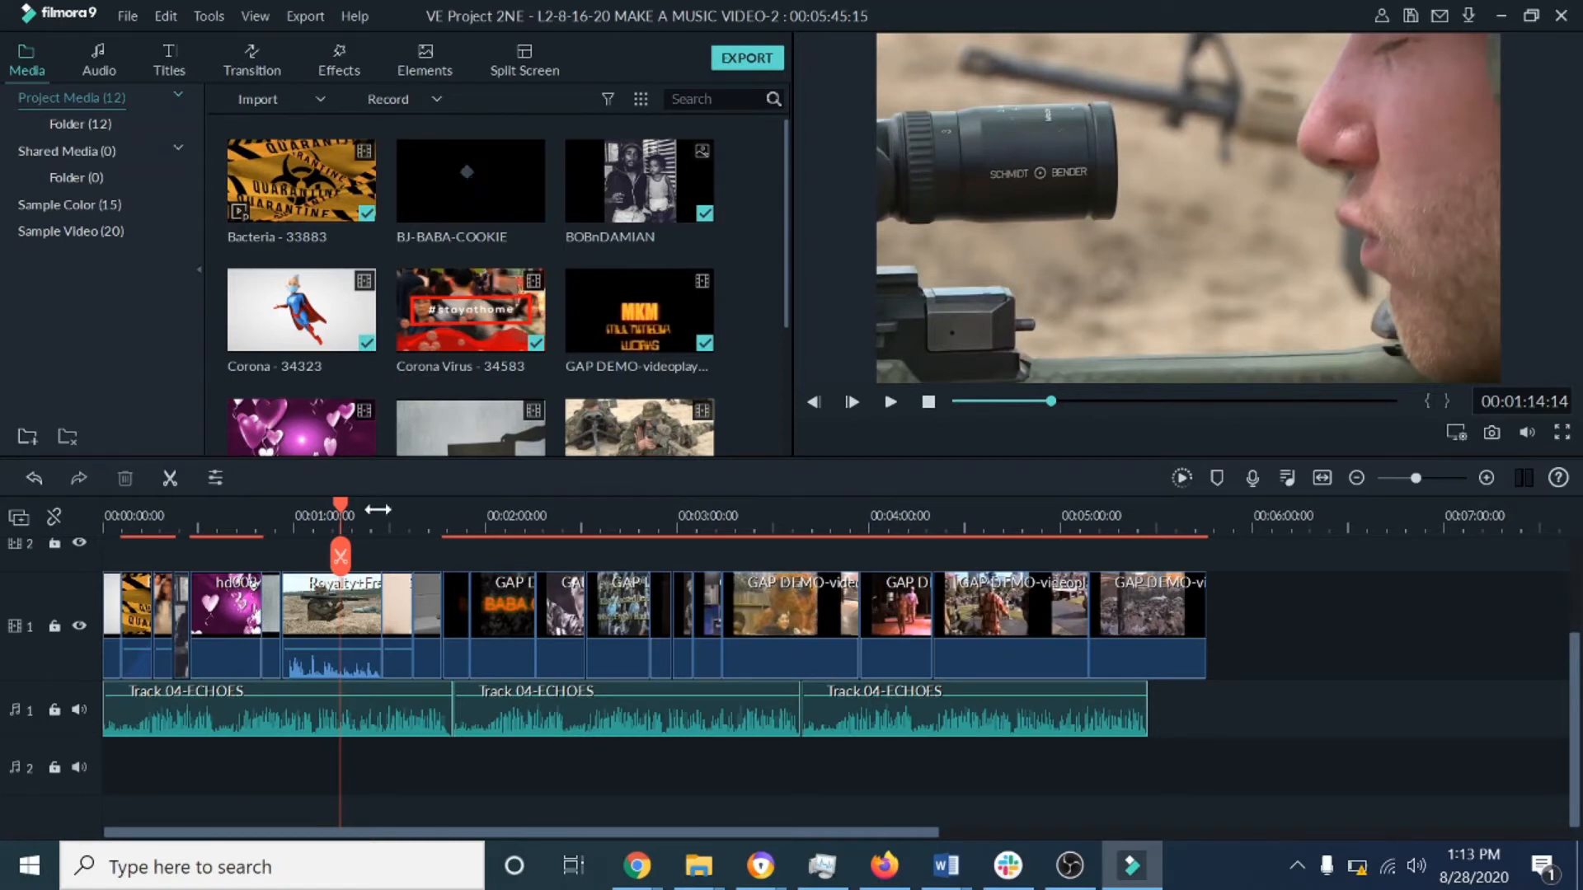
{"action": "left_click_drag", "start_coordinate": [339, 503], "coordinate": [334, 502]}
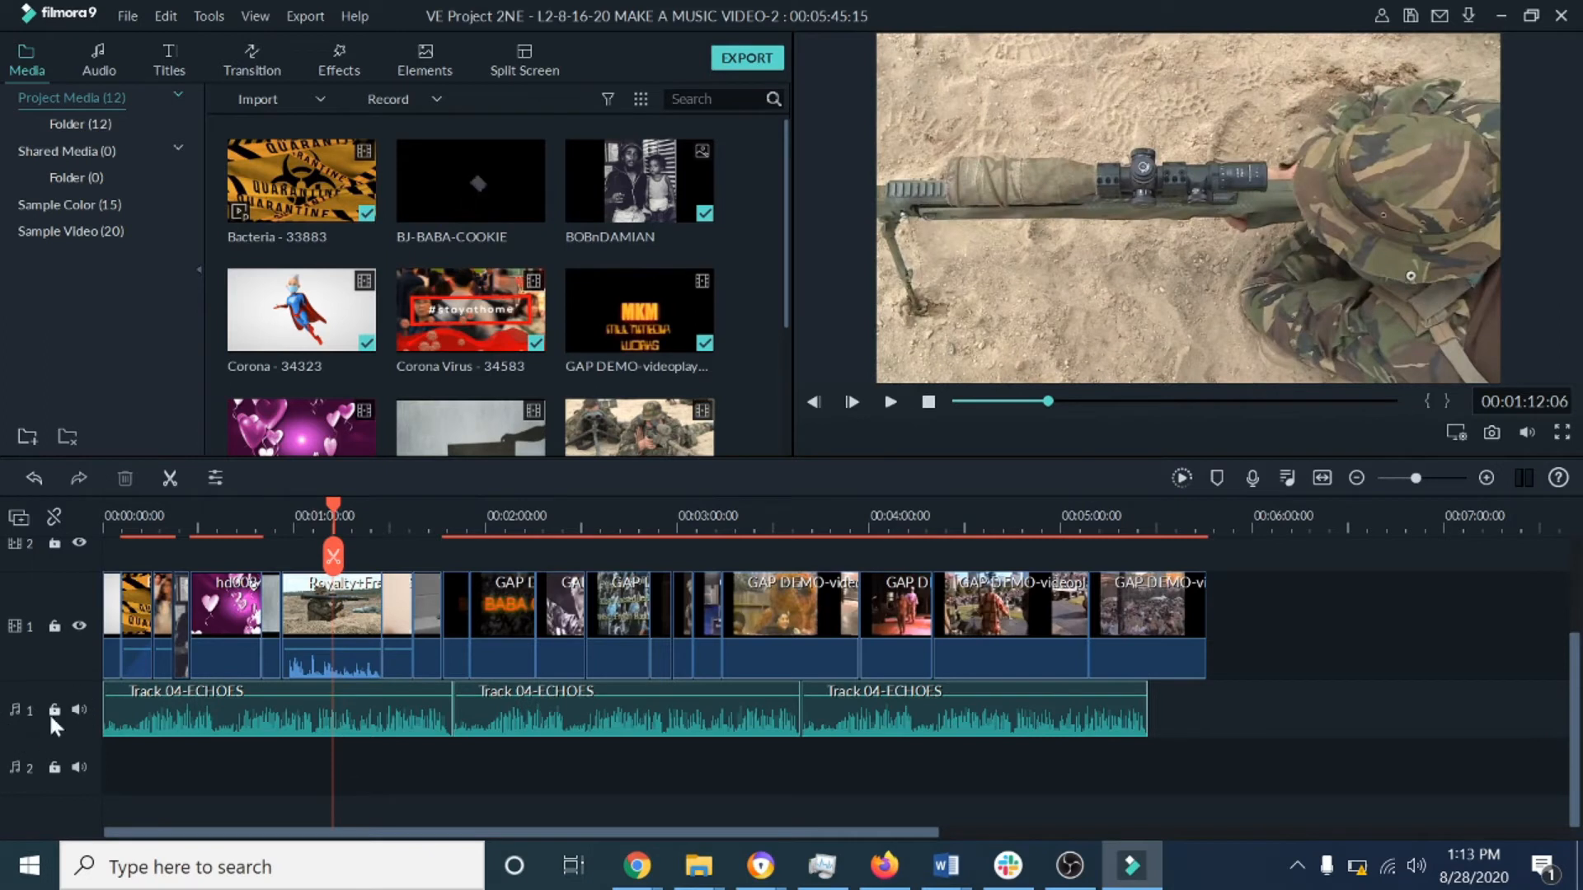
{"action": "left_click_drag", "start_coordinate": [332, 503], "coordinate": [284, 508]}
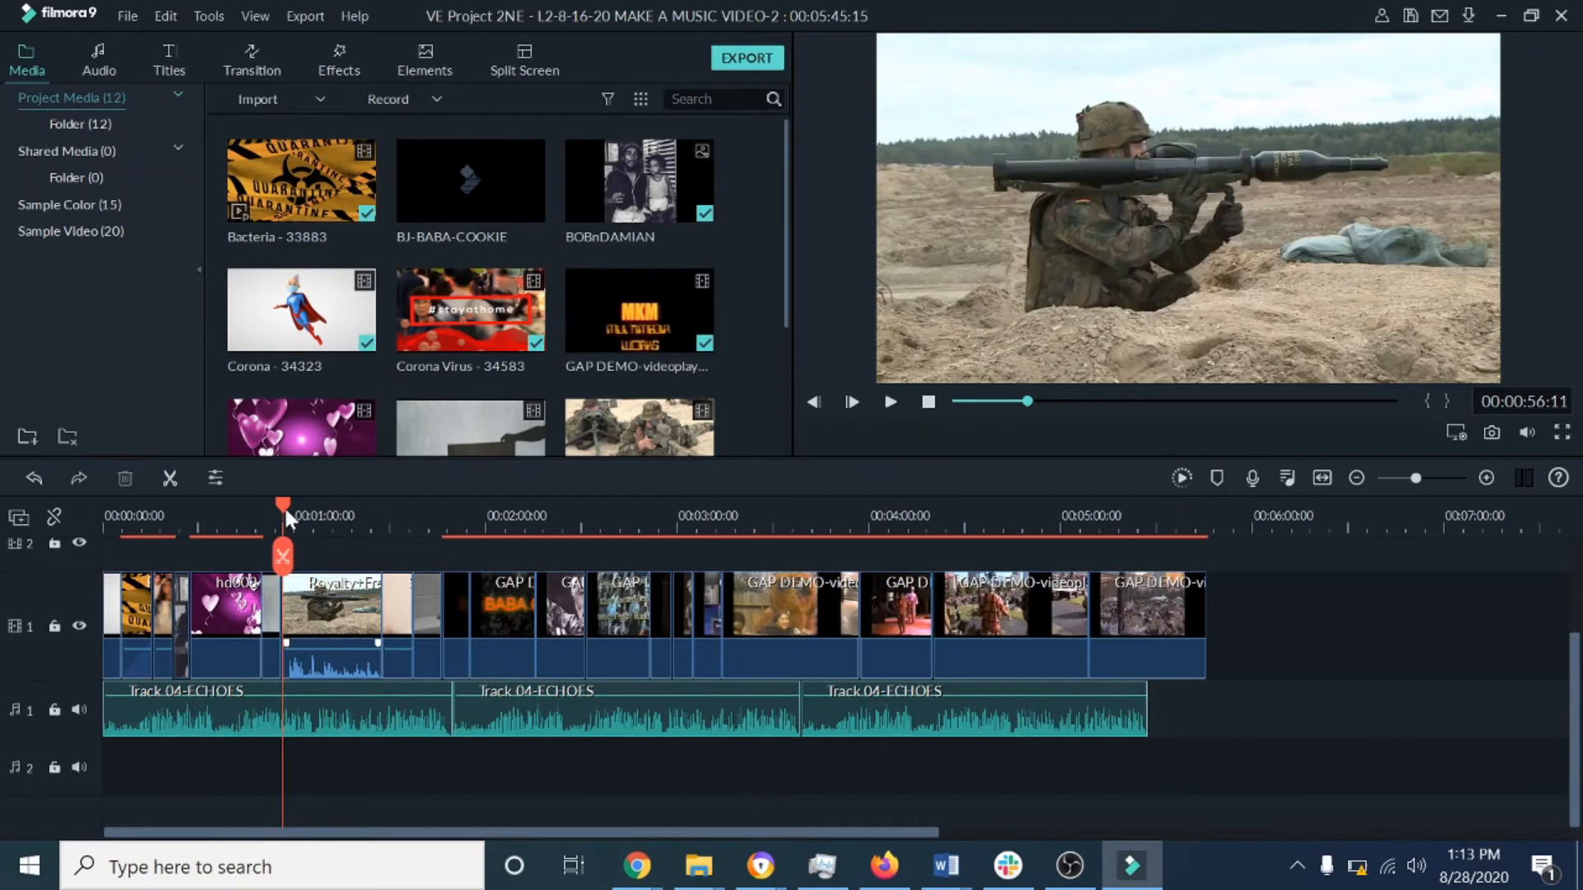
{"action": "left_click_drag", "start_coordinate": [286, 508], "coordinate": [283, 507]}
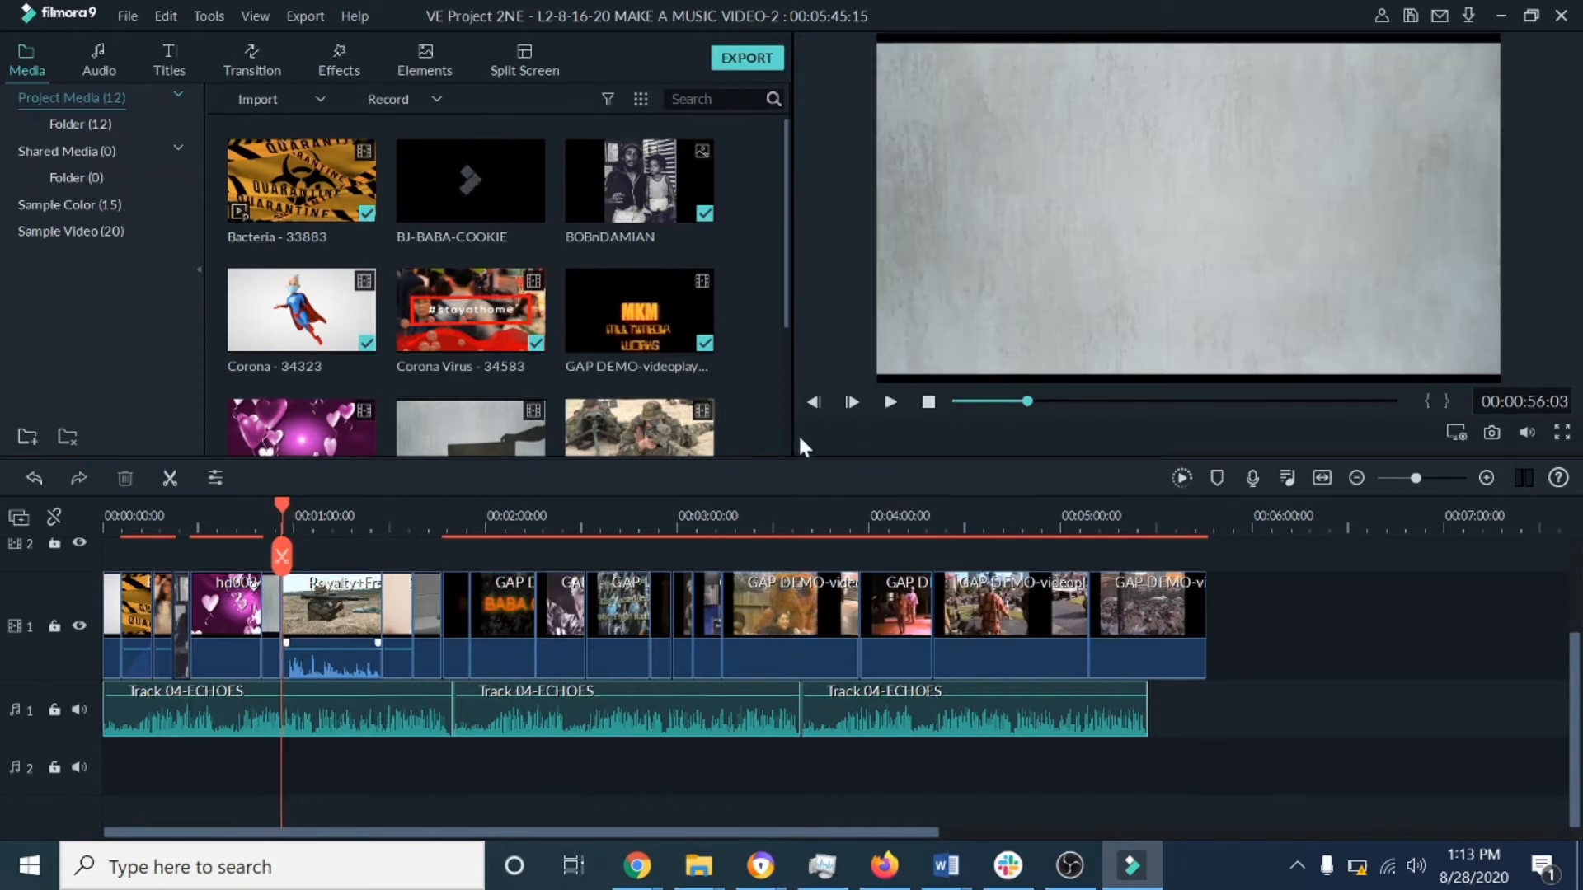
Play the soldier clip together with the song, dismissing the low battery notice, and pause at 00:01:20:02
{"action": "left_click", "coordinate": [889, 403]}
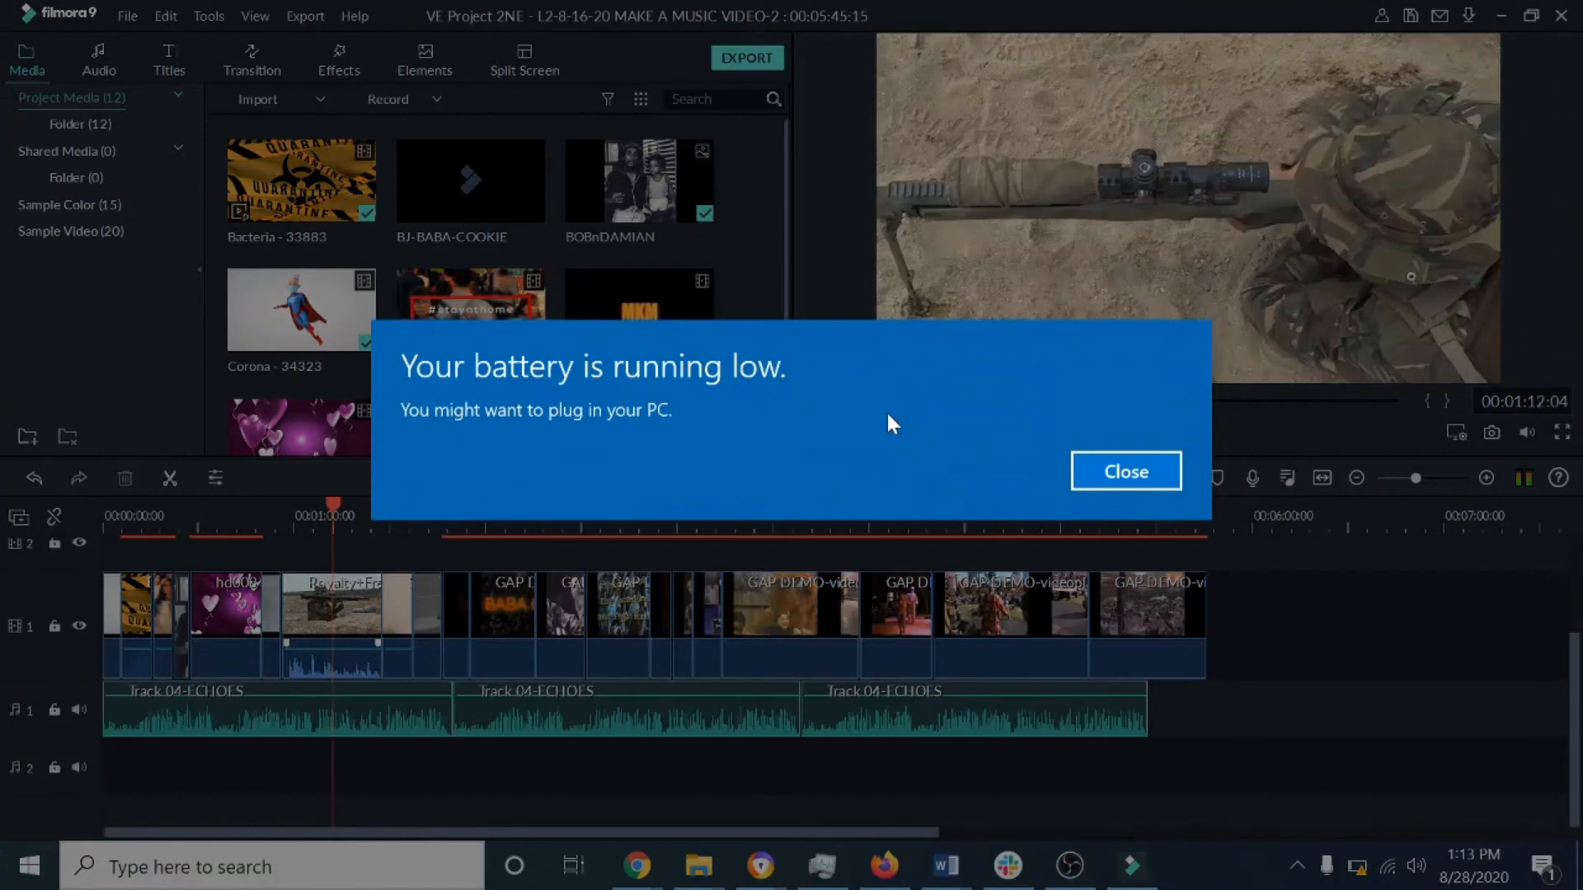
{"action": "left_click", "coordinate": [1098, 473]}
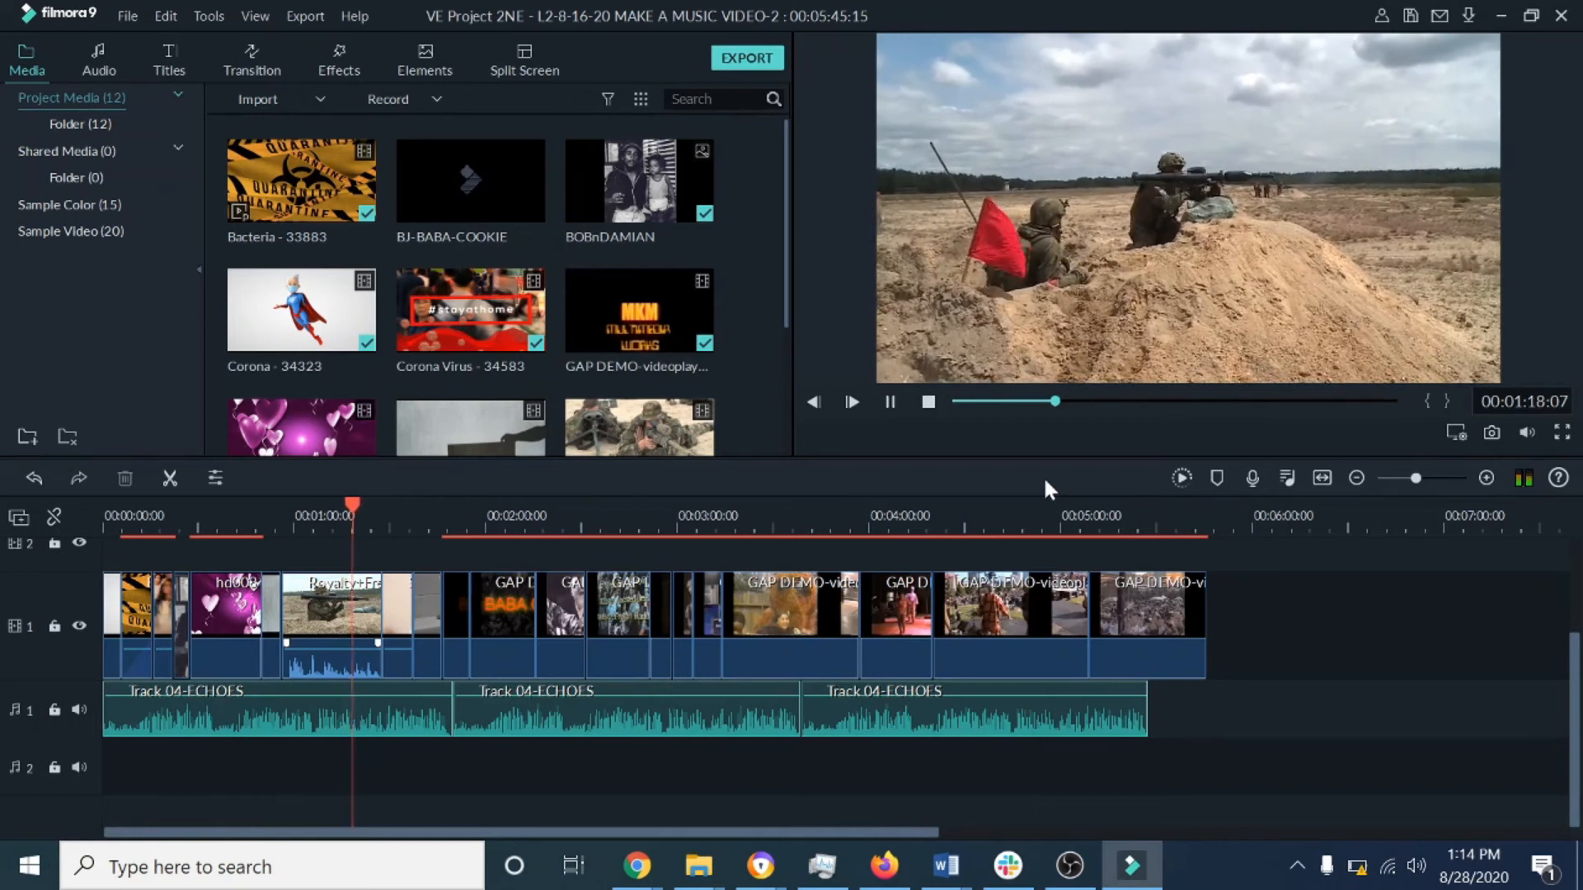
{"action": "left_click", "coordinate": [895, 404]}
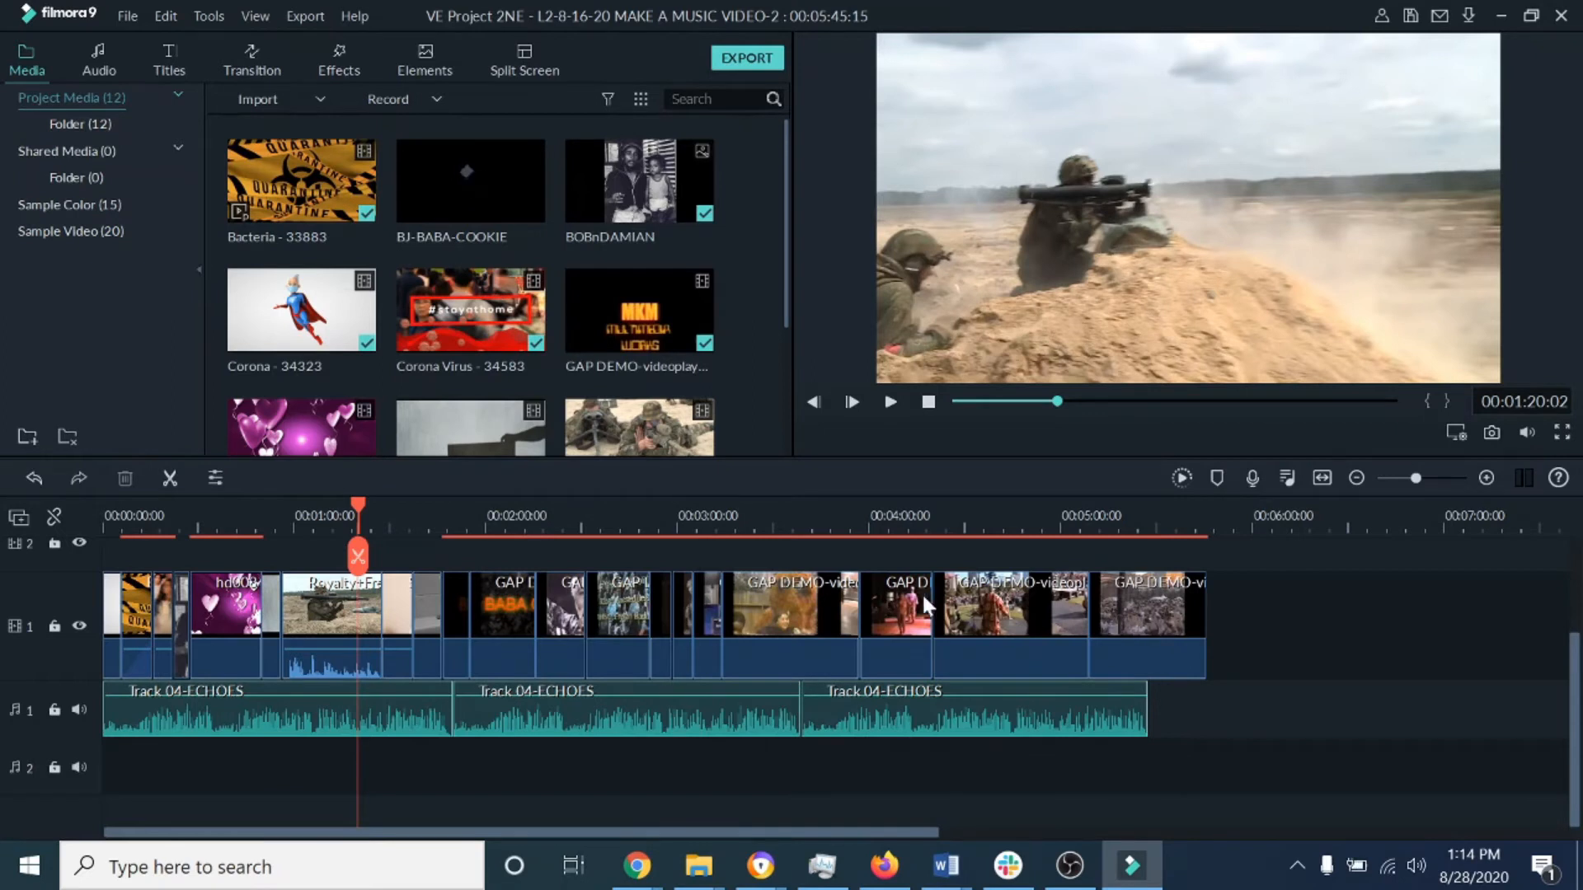
Shorten the Royalty-Free soldier clip on video track 1 by trimming its end back toward 00:01:14
{"action": "left_click_drag", "start_coordinate": [355, 501], "coordinate": [257, 507]}
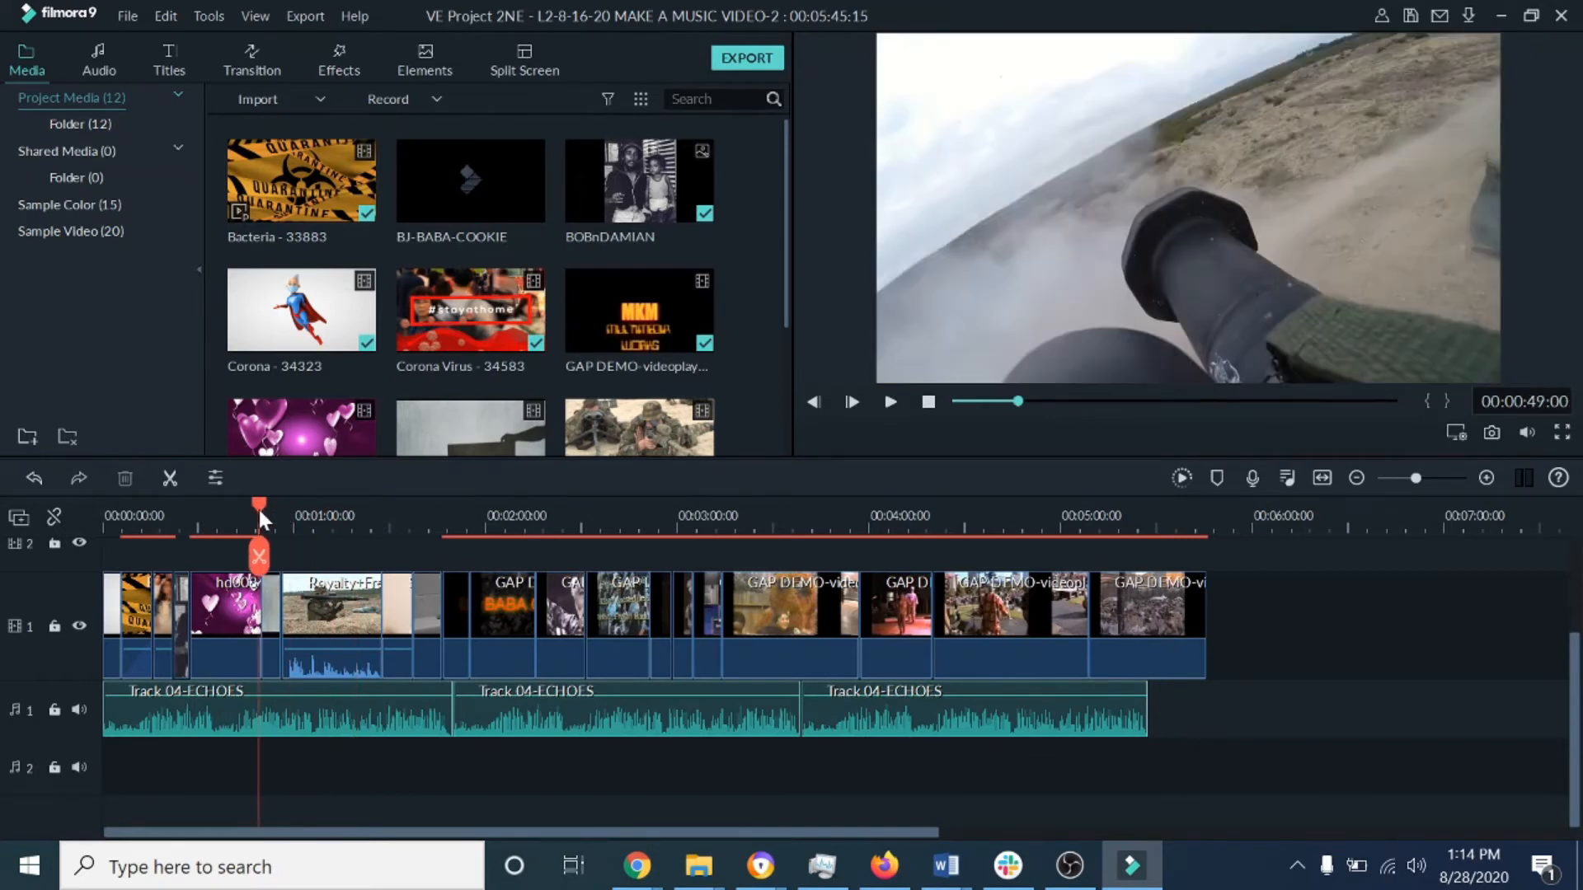
{"action": "left_click", "coordinate": [367, 616]}
{"action": "left_click_drag", "start_coordinate": [381, 612], "coordinate": [345, 617]}
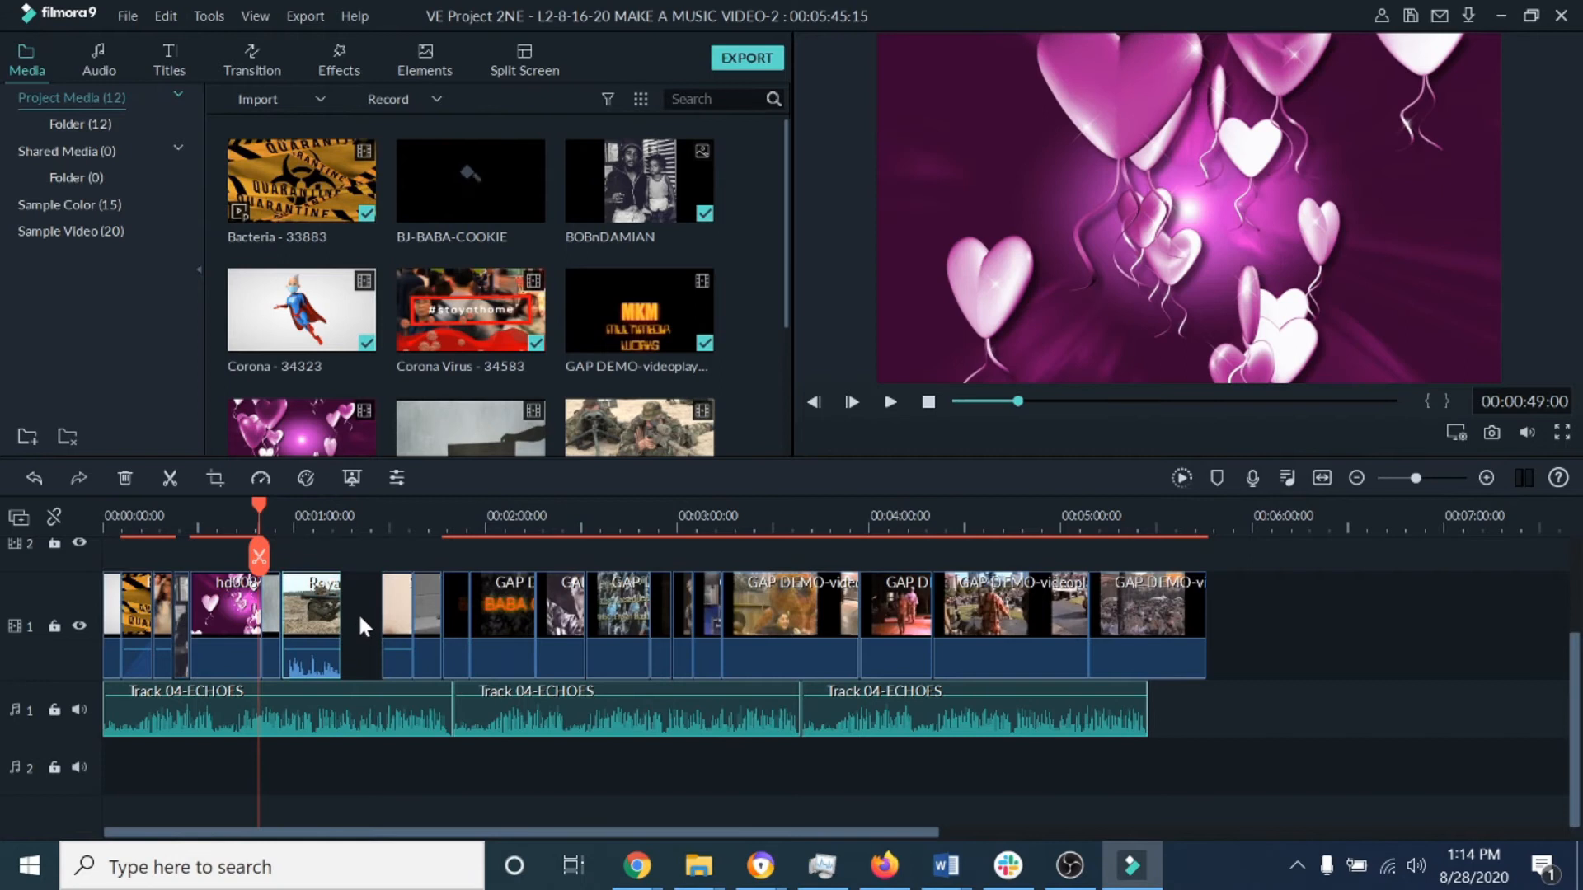
Turn on Auto Ripple for the timeline and try to delete the empty gap after the soldier clip
{"action": "left_click", "coordinate": [362, 619]}
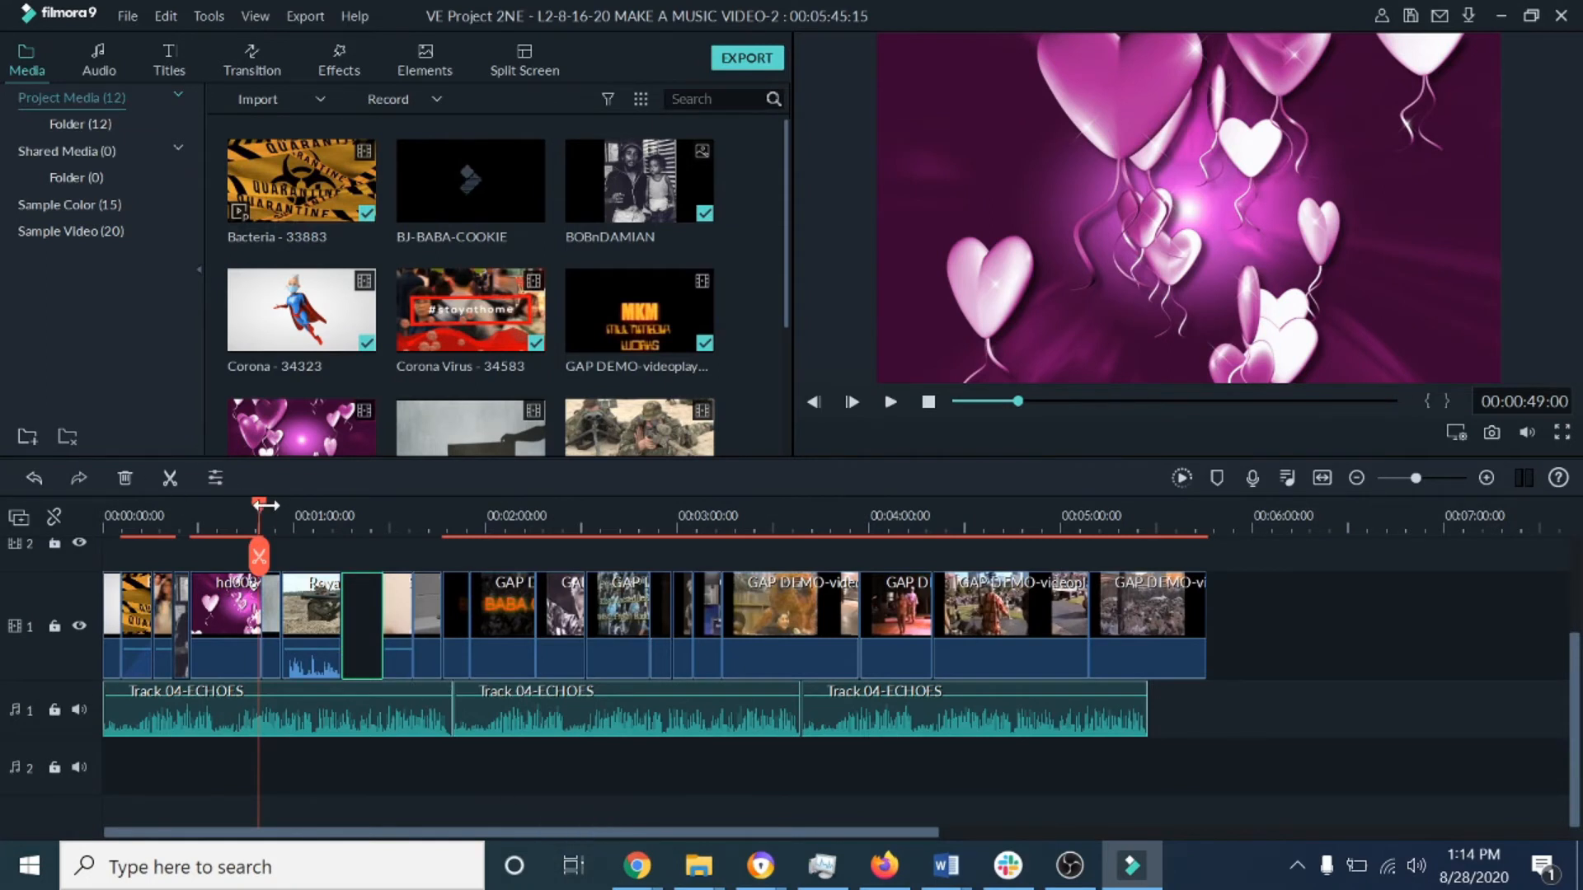
{"action": "left_click_drag", "start_coordinate": [259, 503], "coordinate": [442, 509]}
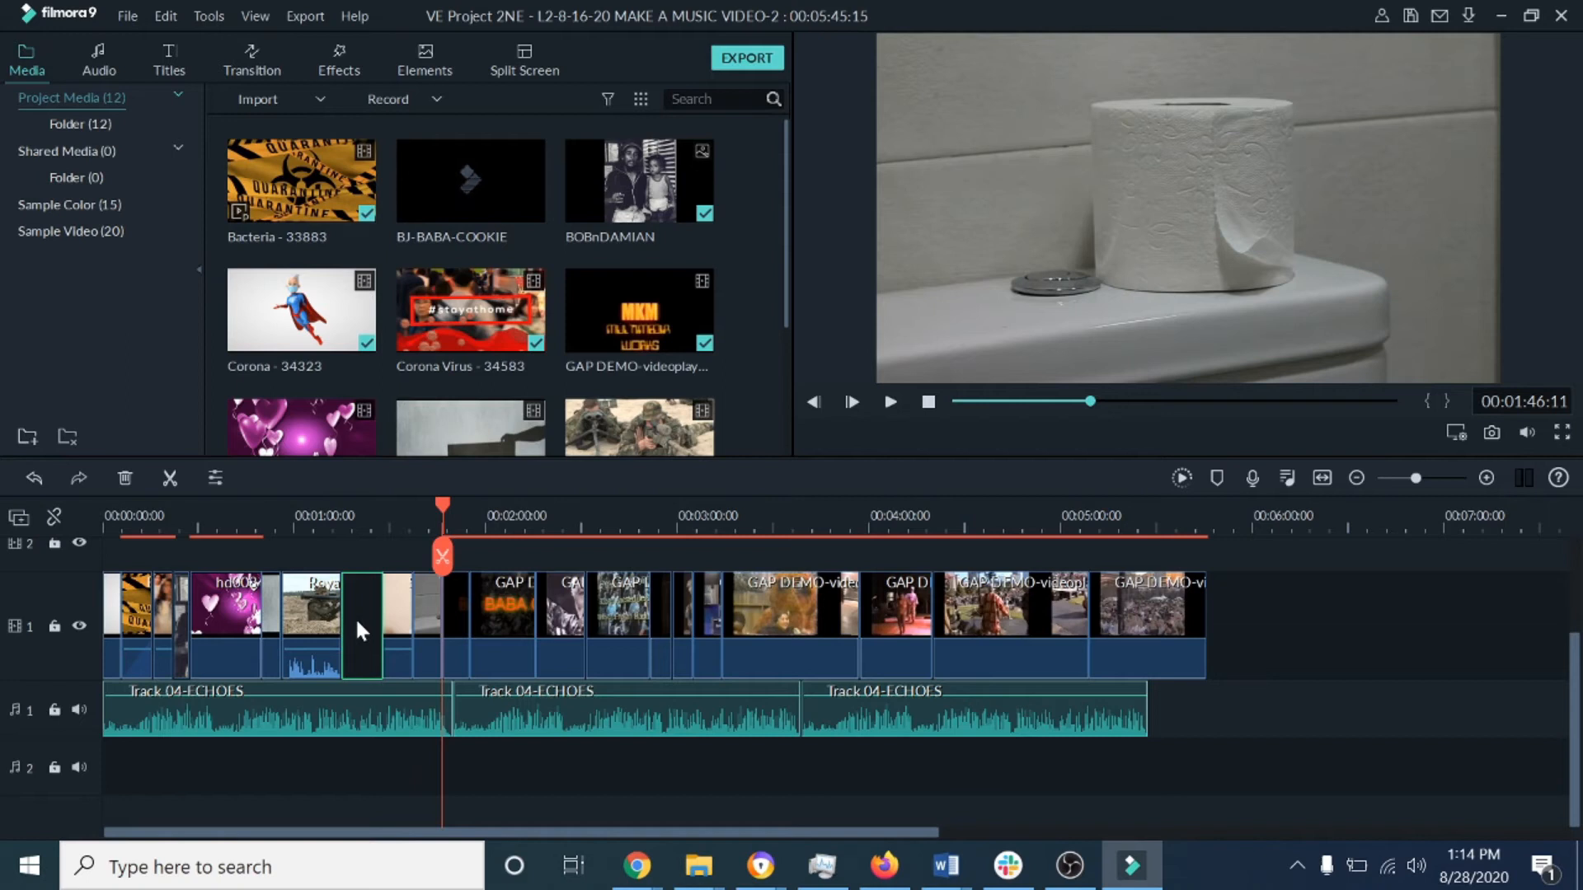
{"action": "left_click", "coordinate": [54, 516]}
{"action": "left_click_drag", "start_coordinate": [444, 501], "coordinate": [299, 521]}
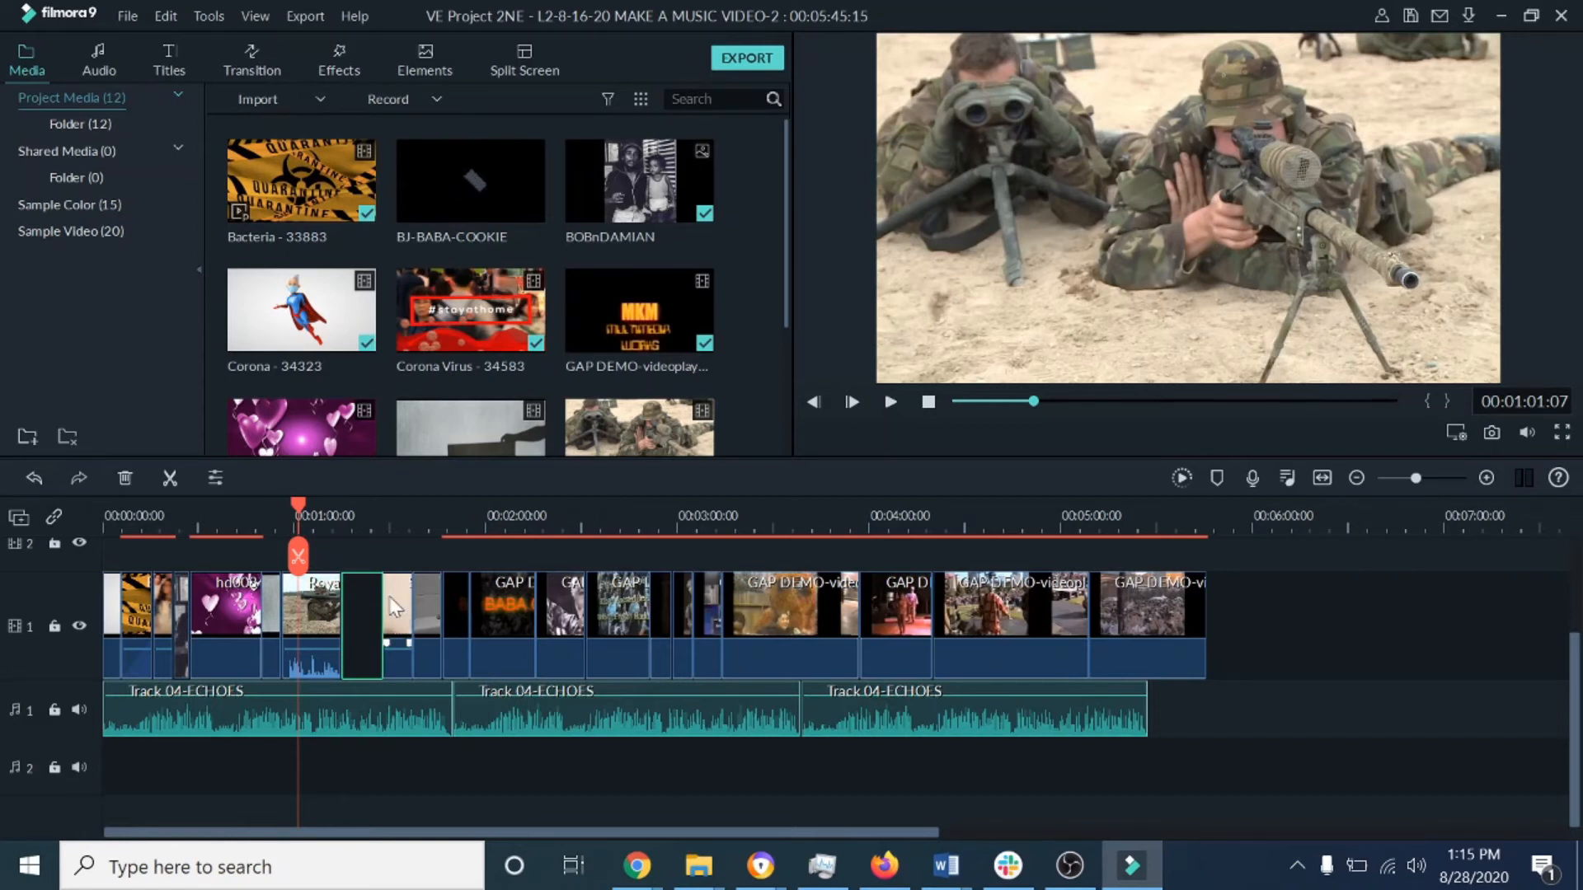
{"action": "key", "text": "Delete"}
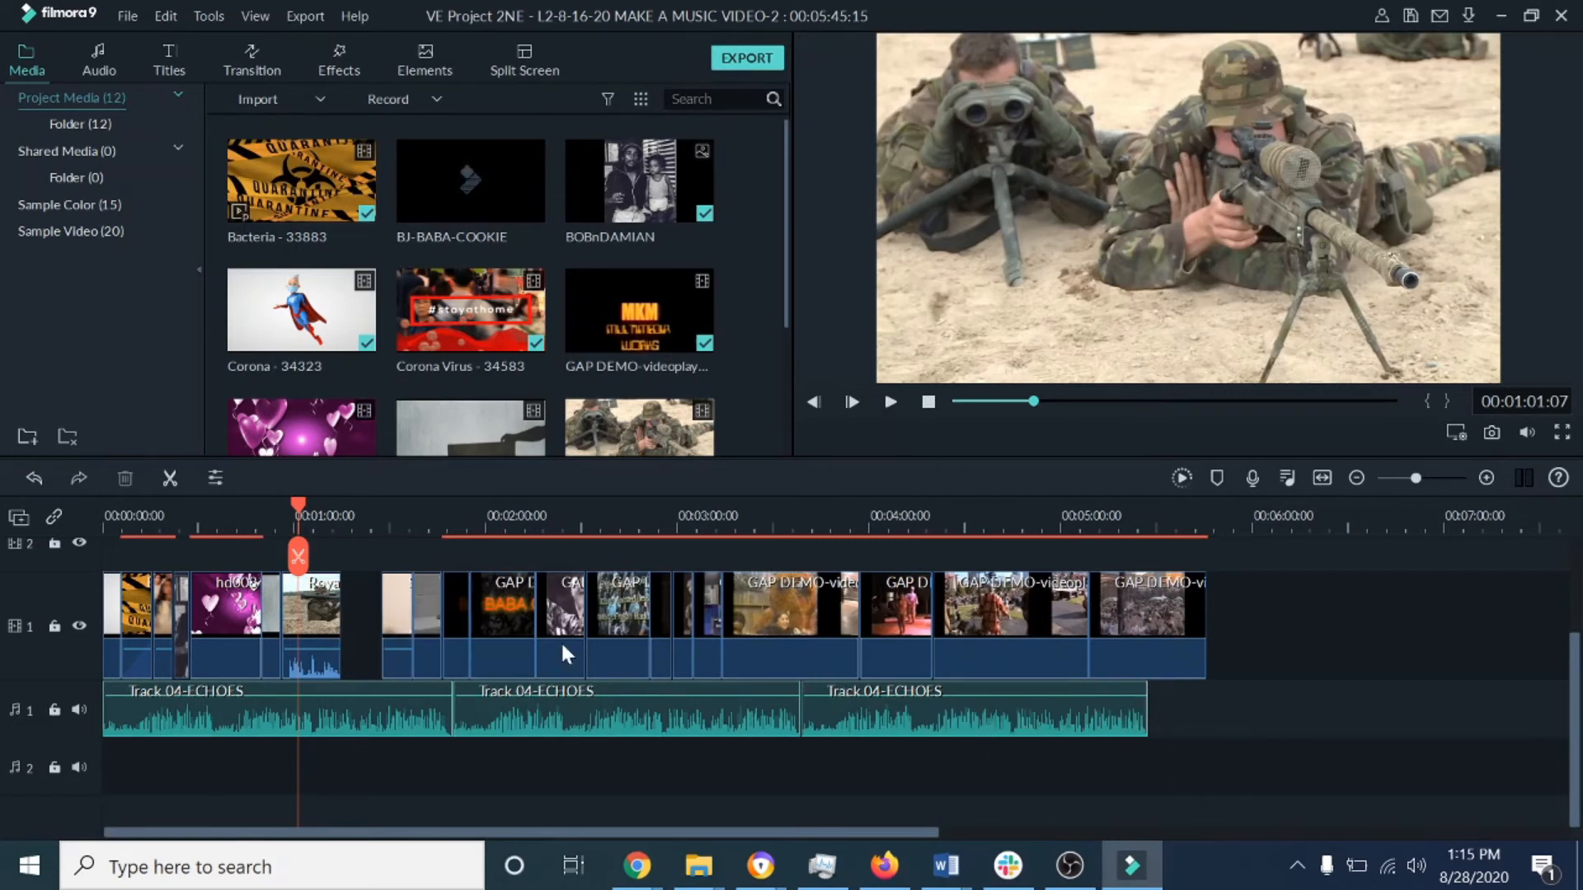
Trim the end of the soldier clip further so that it finishes at about 00:01:08
{"action": "left_click", "coordinate": [327, 623]}
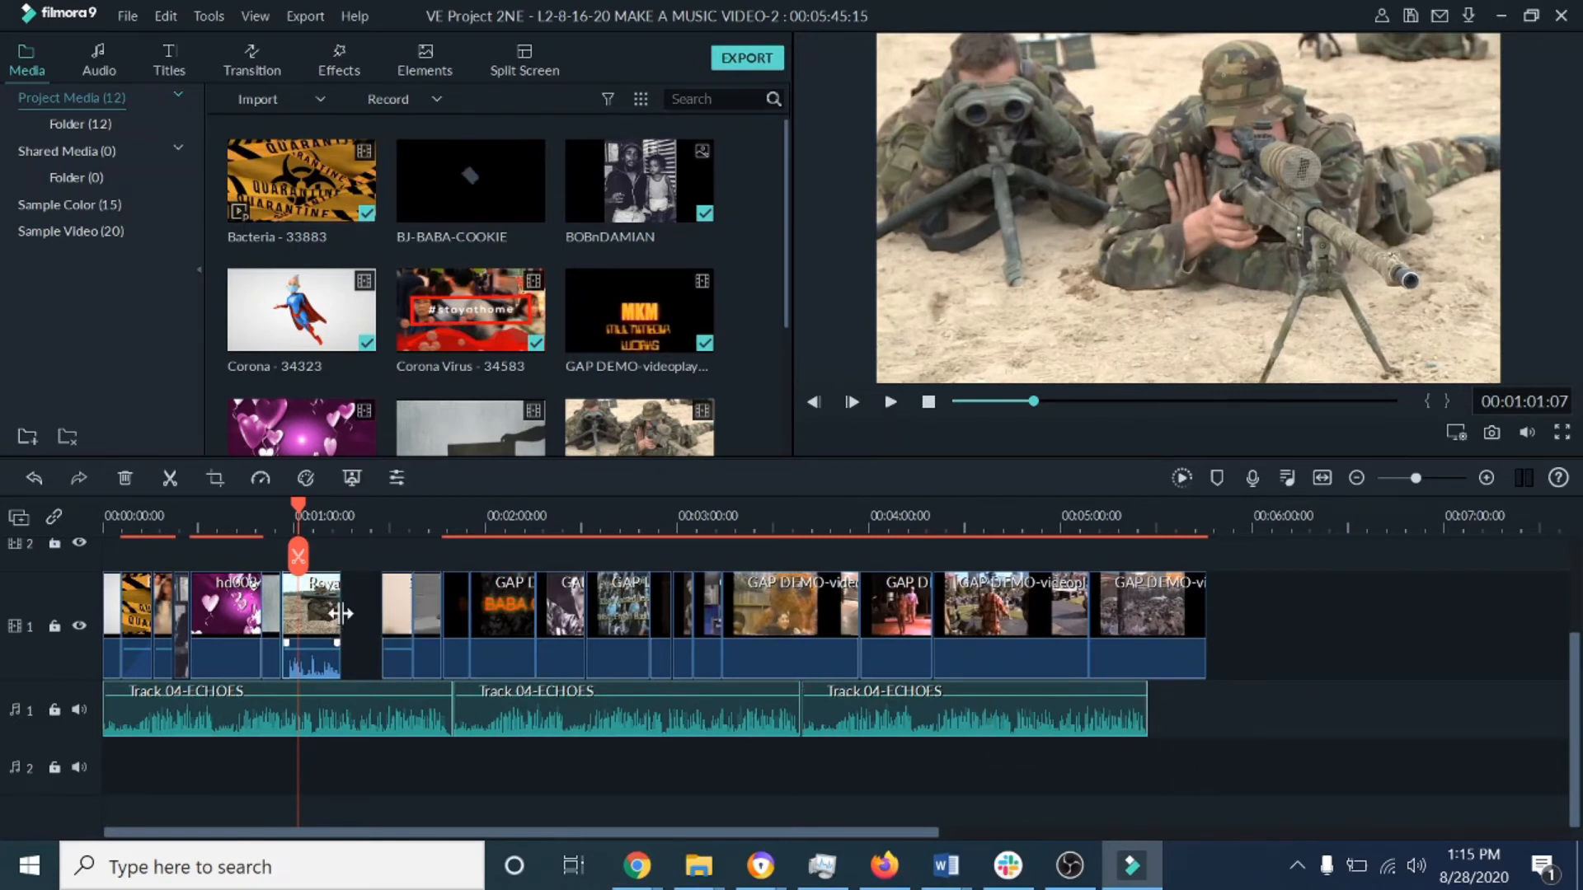
{"action": "mouse_move", "coordinate": [341, 626]}
{"action": "left_mouse_down"}
{"action": "mouse_move", "coordinate": [298, 625]}
{"action": "mouse_move", "coordinate": [320, 627]}
{"action": "left_mouse_up"}
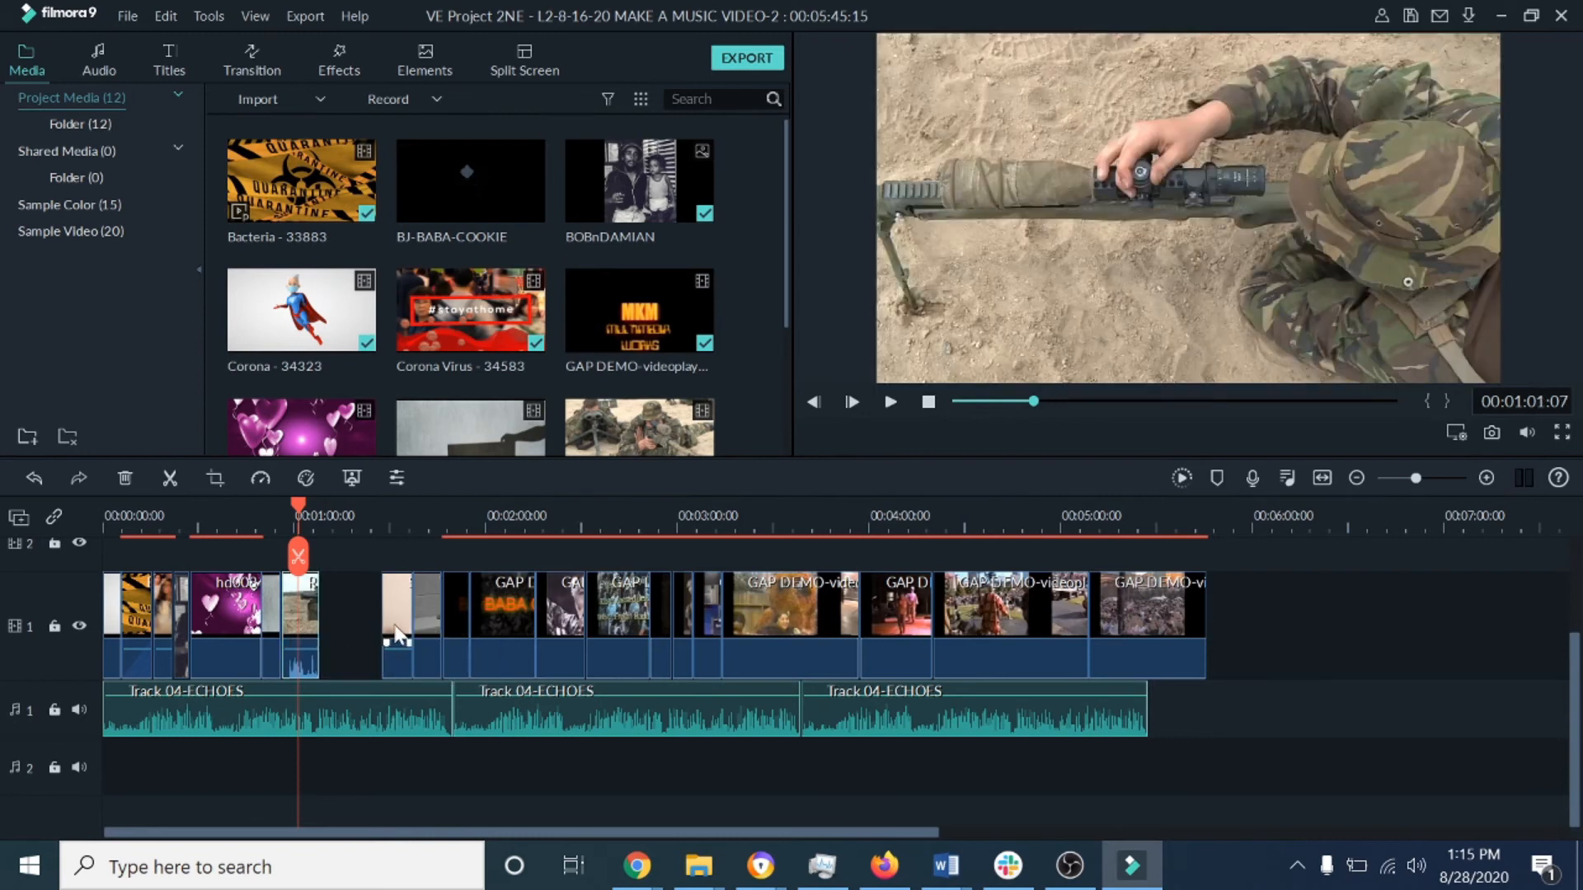
Shift the toilet paper footage and the first groups of GAP DEMO clips earlier on video track 1 to close the gap after the soldier clip
{"action": "left_click", "coordinate": [354, 610]}
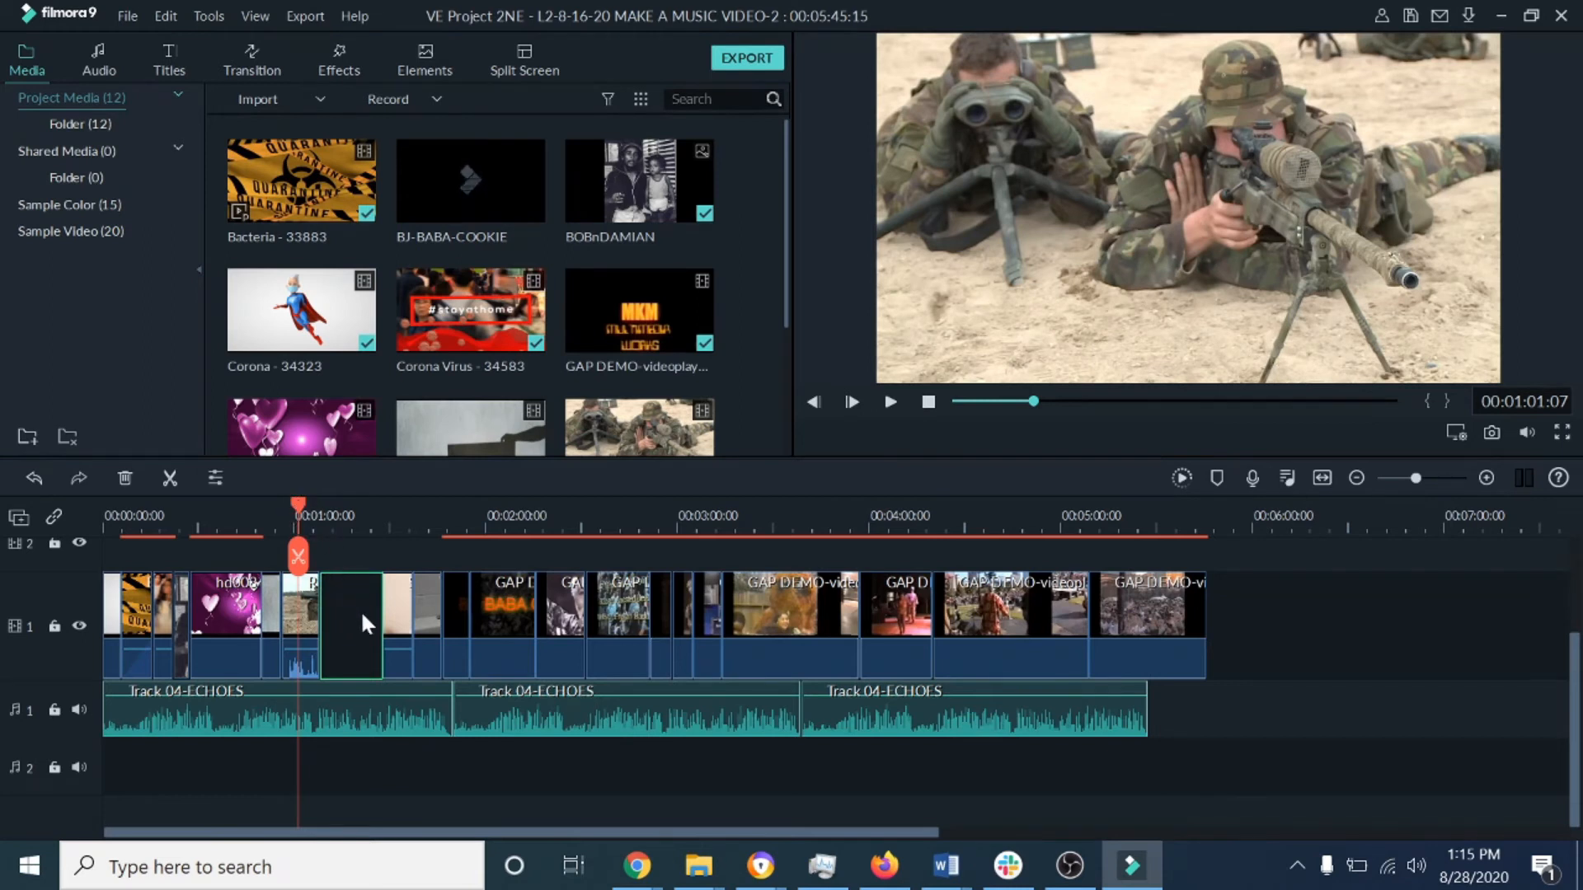
{"action": "left_click", "coordinate": [397, 615]}
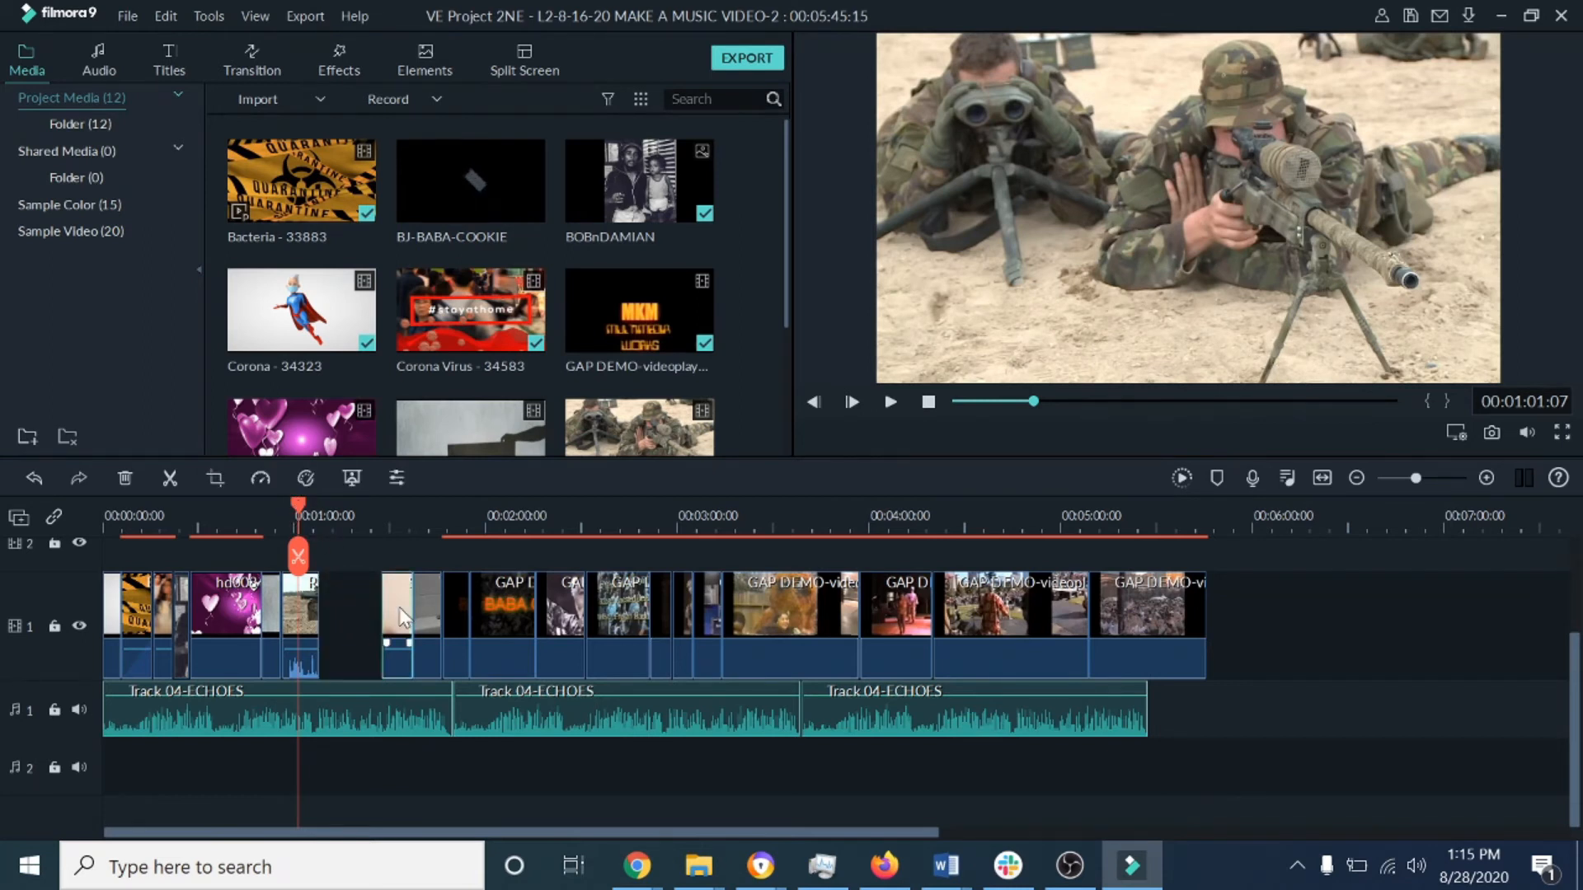
{"action": "left_click_drag", "start_coordinate": [394, 607], "coordinate": [498, 602]}
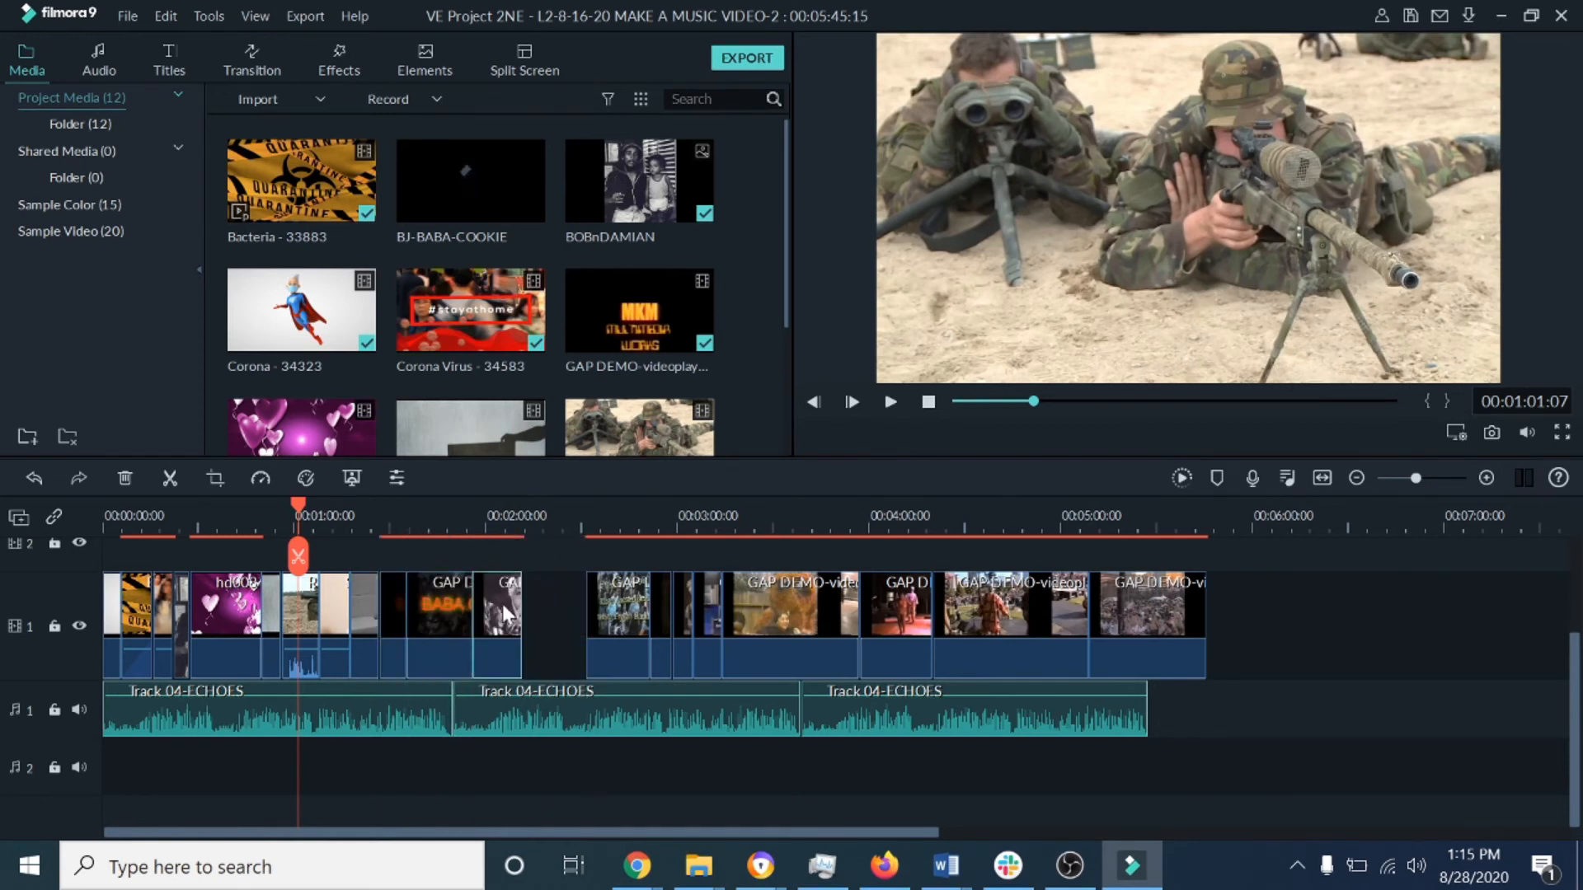
{"action": "left_click", "coordinate": [556, 606]}
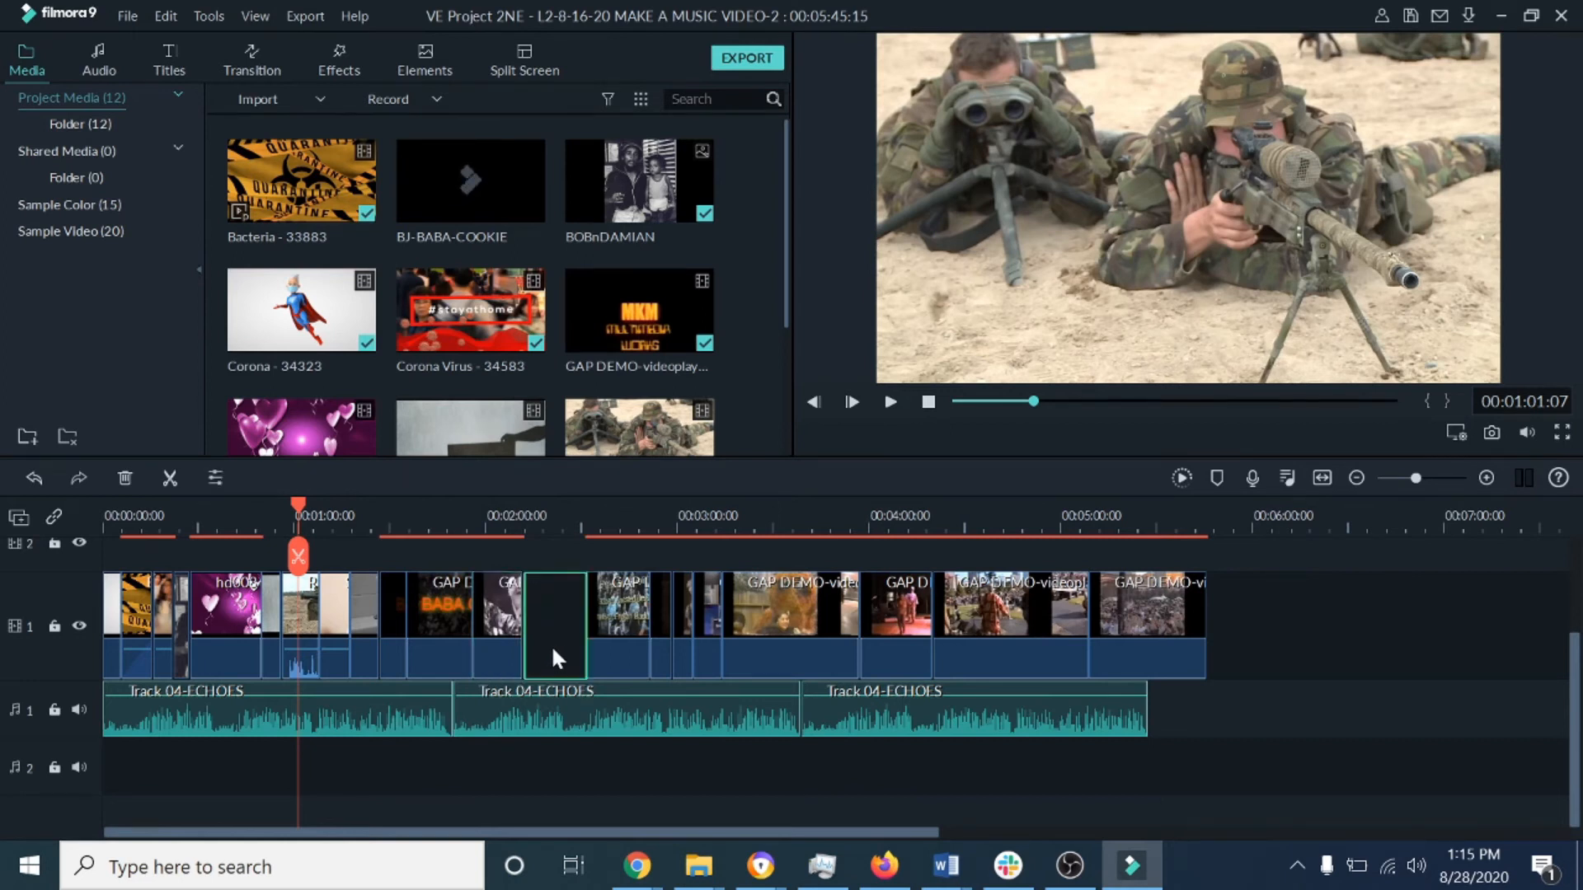
{"action": "left_click_drag", "start_coordinate": [613, 620], "coordinate": [661, 607]}
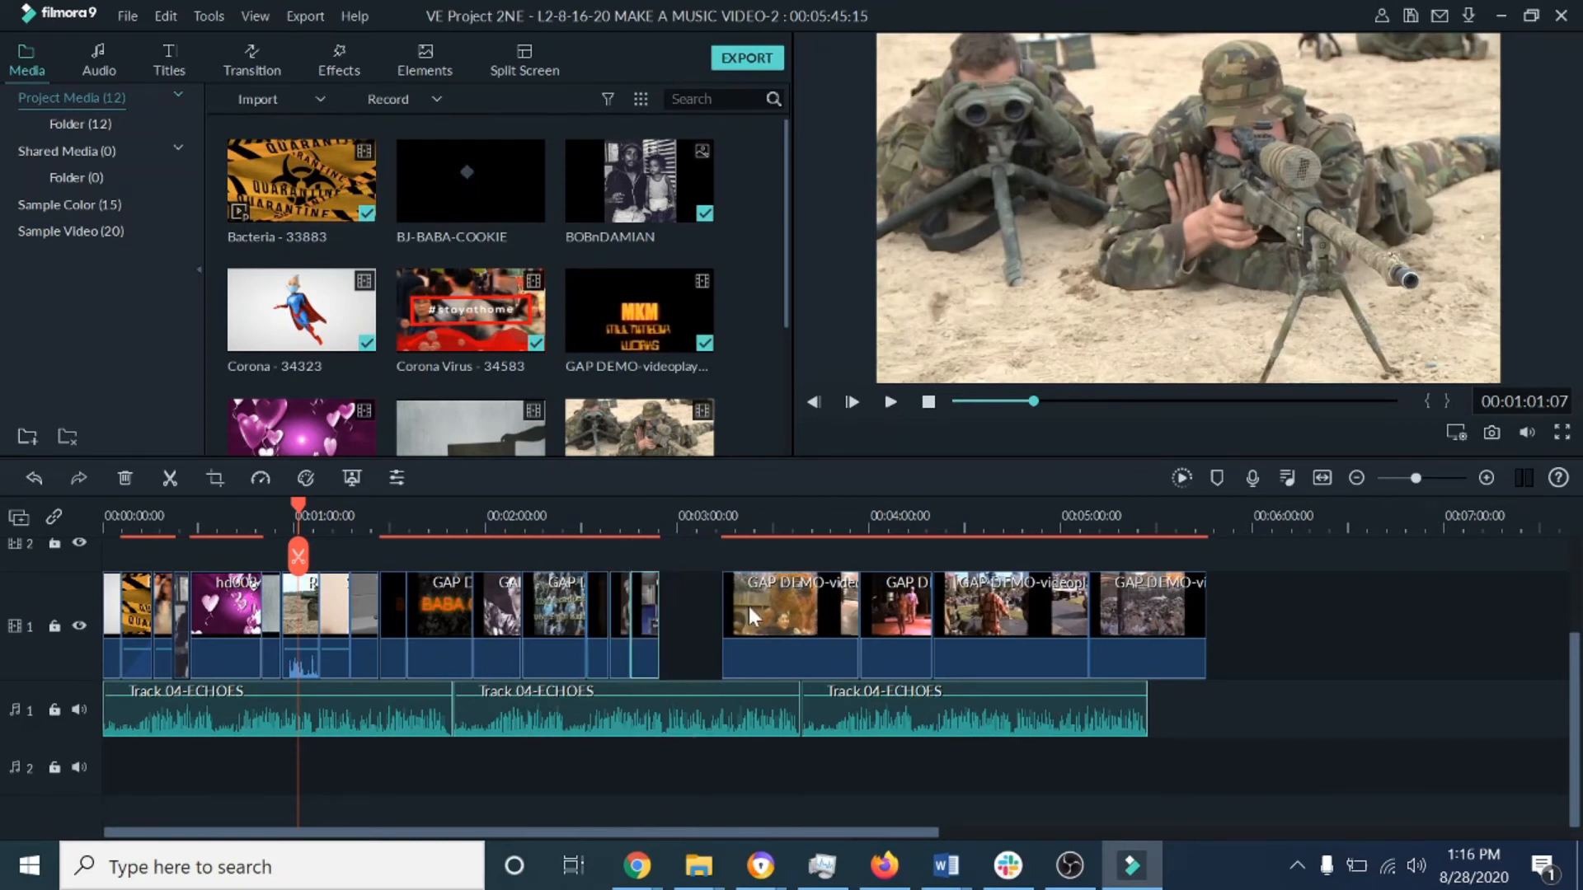
Move the last four GAP DEMO clips earlier on video track 1 so they directly follow the preceding clips and finish near the song's end
{"action": "left_click", "coordinate": [698, 614]}
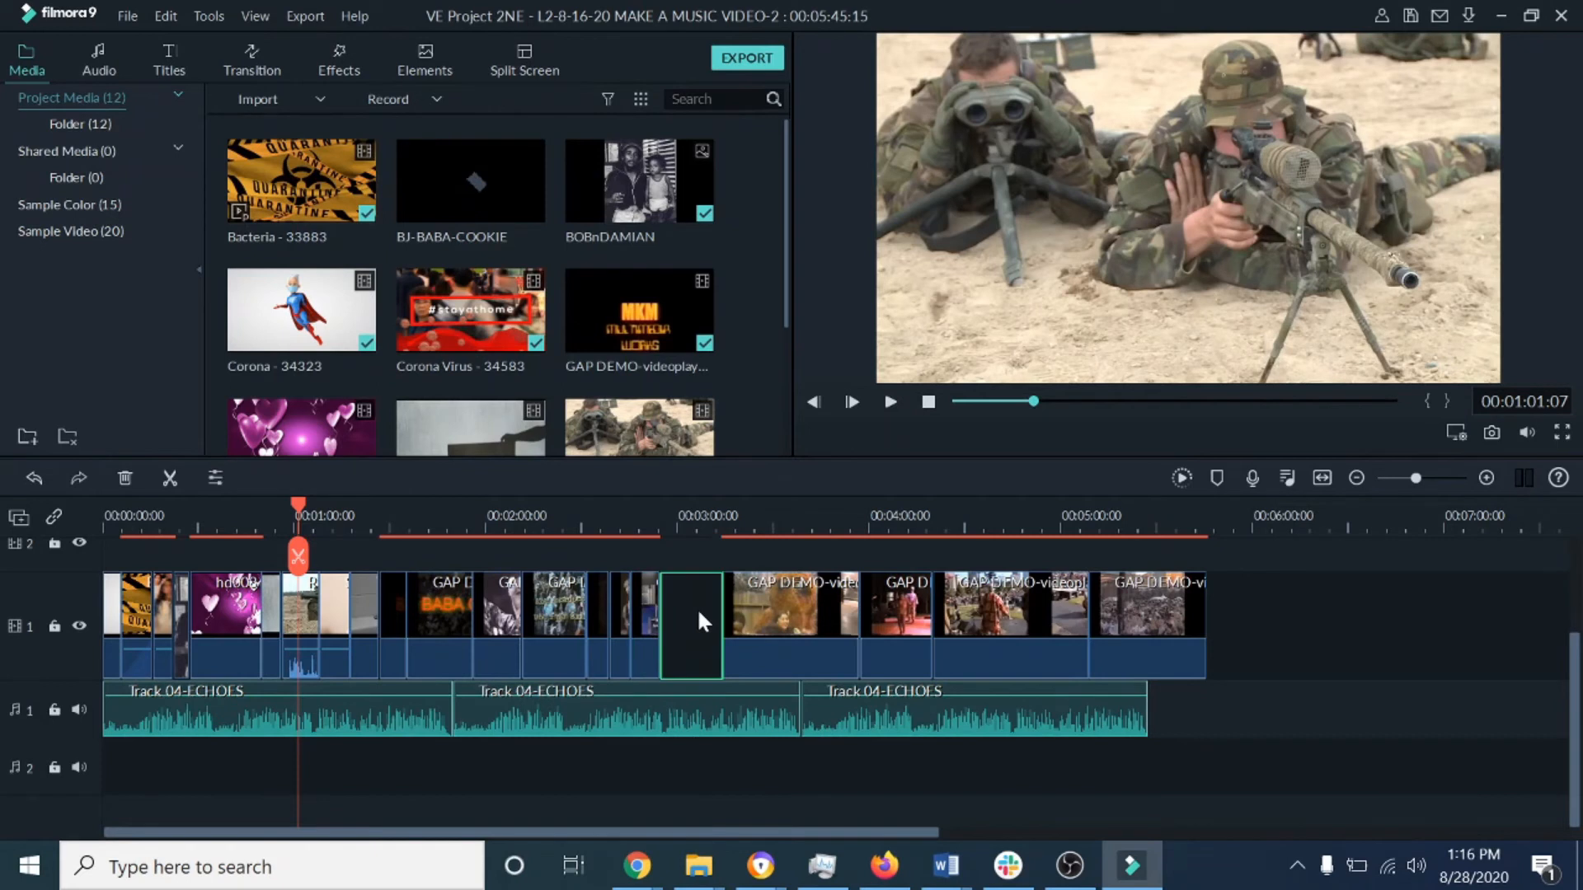
{"action": "left_click", "coordinate": [772, 611]}
{"action": "left_click_drag", "start_coordinate": [721, 614], "coordinate": [691, 609]}
{"action": "left_click_drag", "start_coordinate": [887, 610], "coordinate": [823, 610]}
{"action": "left_click_drag", "start_coordinate": [957, 606], "coordinate": [899, 607]}
{"action": "left_click_drag", "start_coordinate": [1141, 617], "coordinate": [1063, 618]}
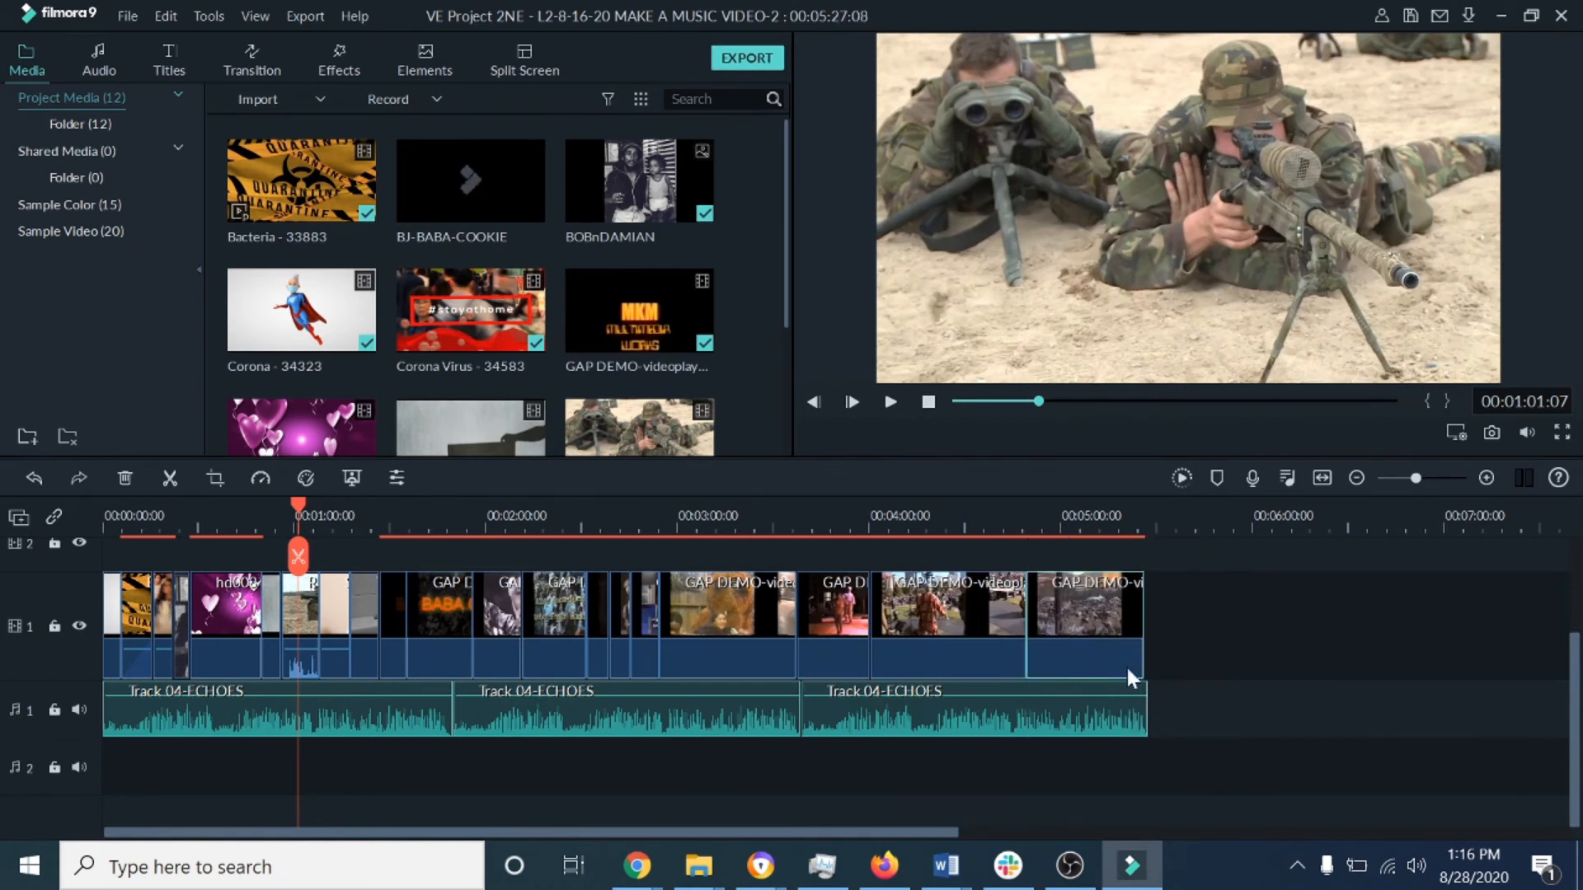
Compare the end of the last GAP DEMO clip with the song's end and play from 00:05:09:01 to the end of the video
{"action": "left_click_drag", "start_coordinate": [1135, 515], "coordinate": [1279, 515]}
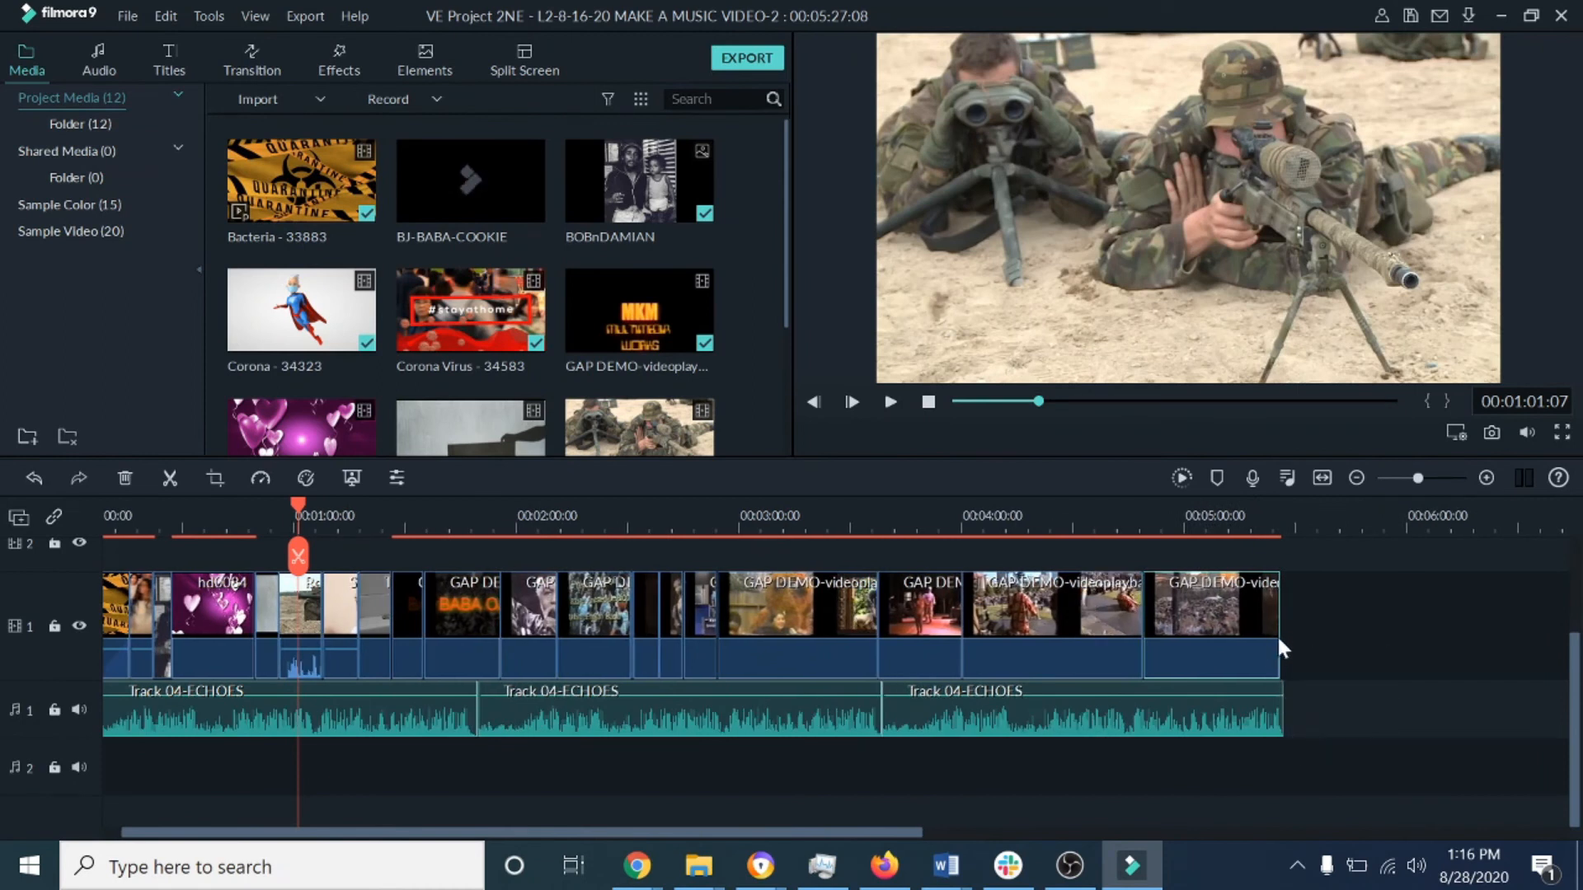
{"action": "left_click_drag", "start_coordinate": [1280, 634], "coordinate": [1279, 633]}
{"action": "left_click", "coordinate": [1302, 691]}
{"action": "left_click", "coordinate": [1217, 524]}
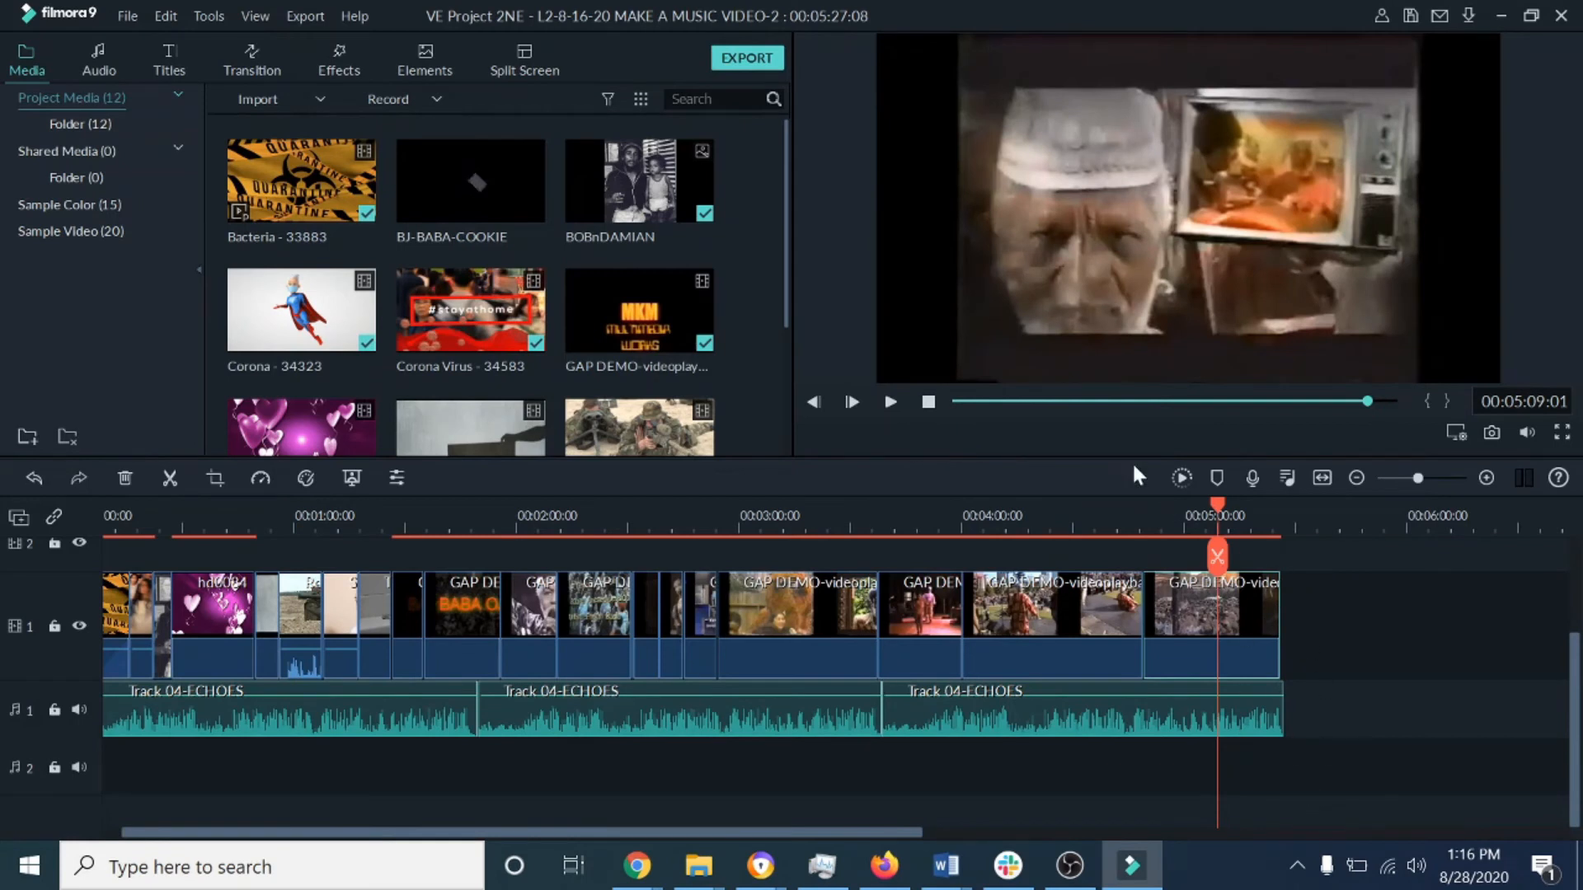
{"action": "left_click", "coordinate": [892, 402]}
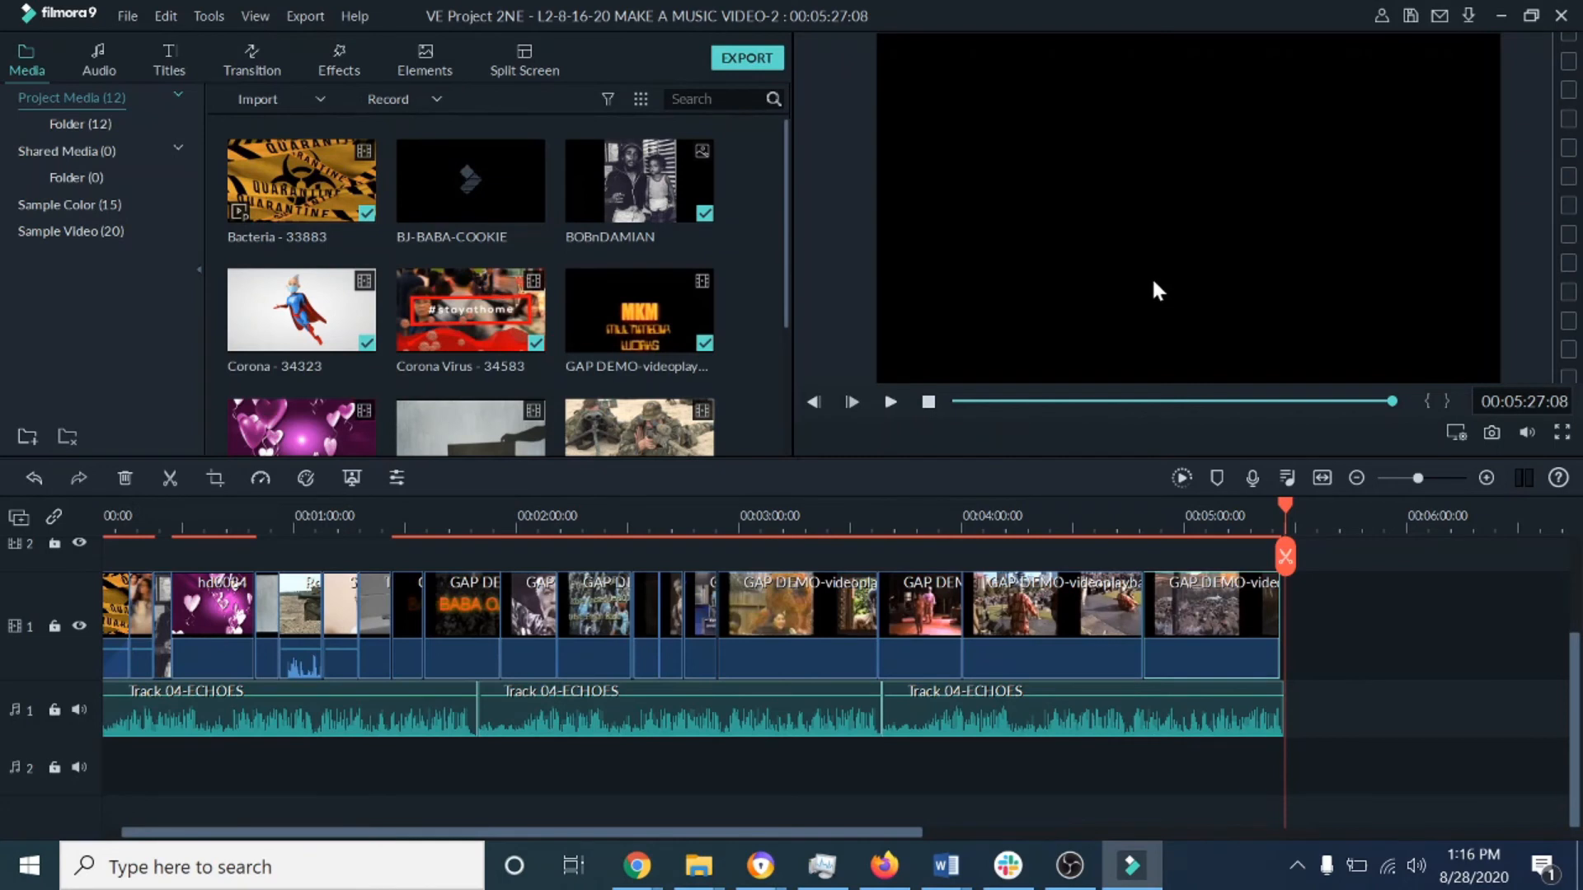
Inspect the closing GAP DEMO clips at 00:04:57:03 and 00:04:44:11 and look over the rearranged timeline
{"action": "left_click_drag", "start_coordinate": [1286, 503], "coordinate": [1175, 518]}
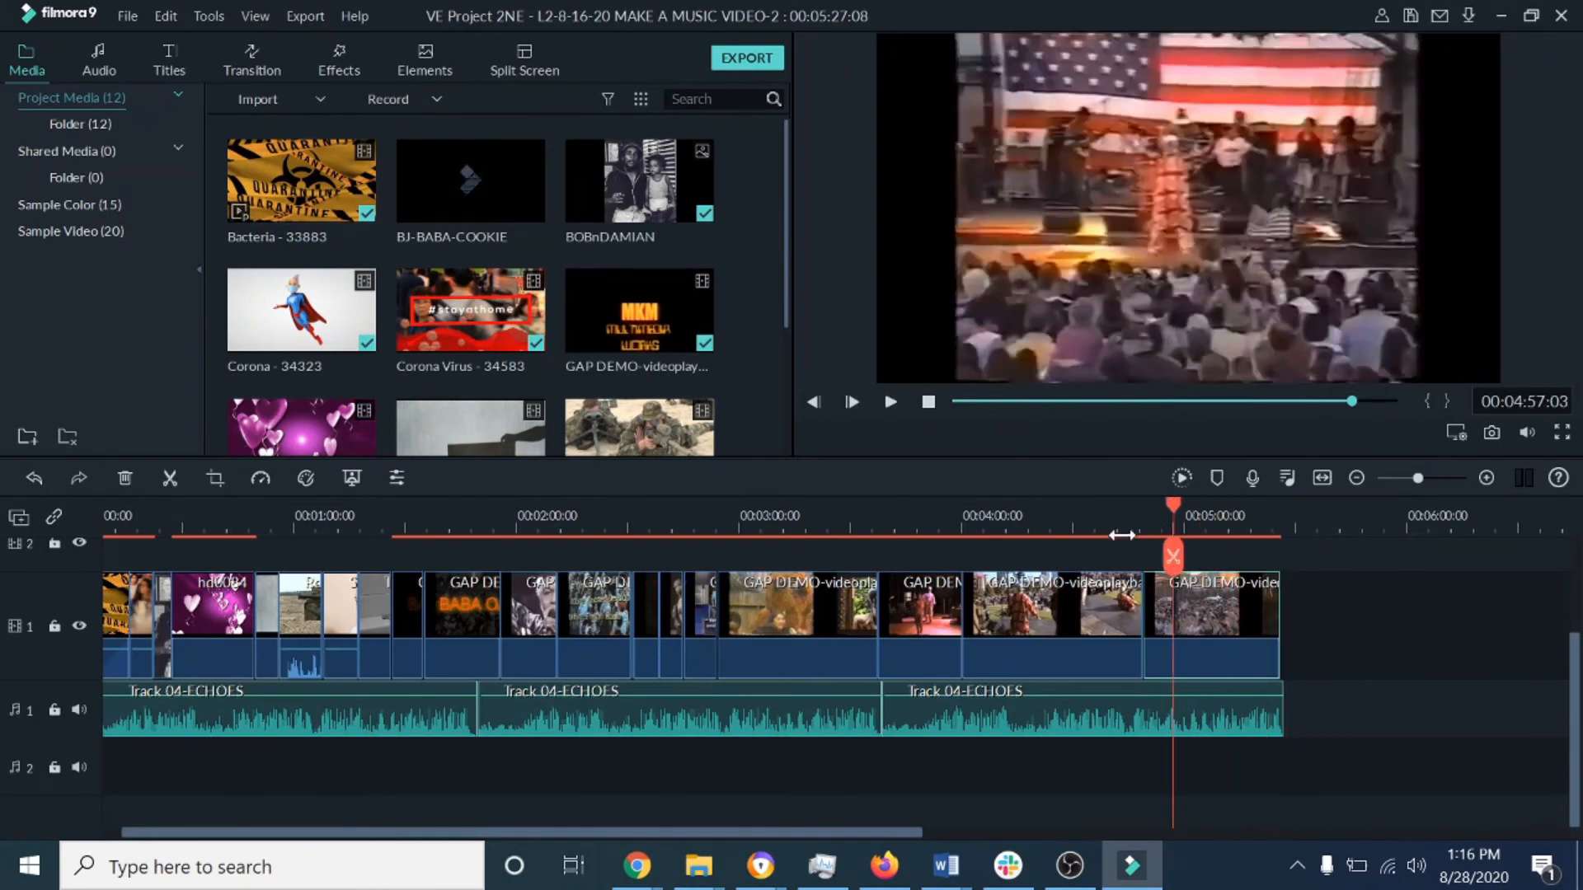
{"action": "scroll", "coordinate": [947, 520], "scroll_direction": "up", "scroll_amount": 1}
{"action": "scroll", "coordinate": [999, 512], "scroll_direction": "down", "scroll_amount": 3}
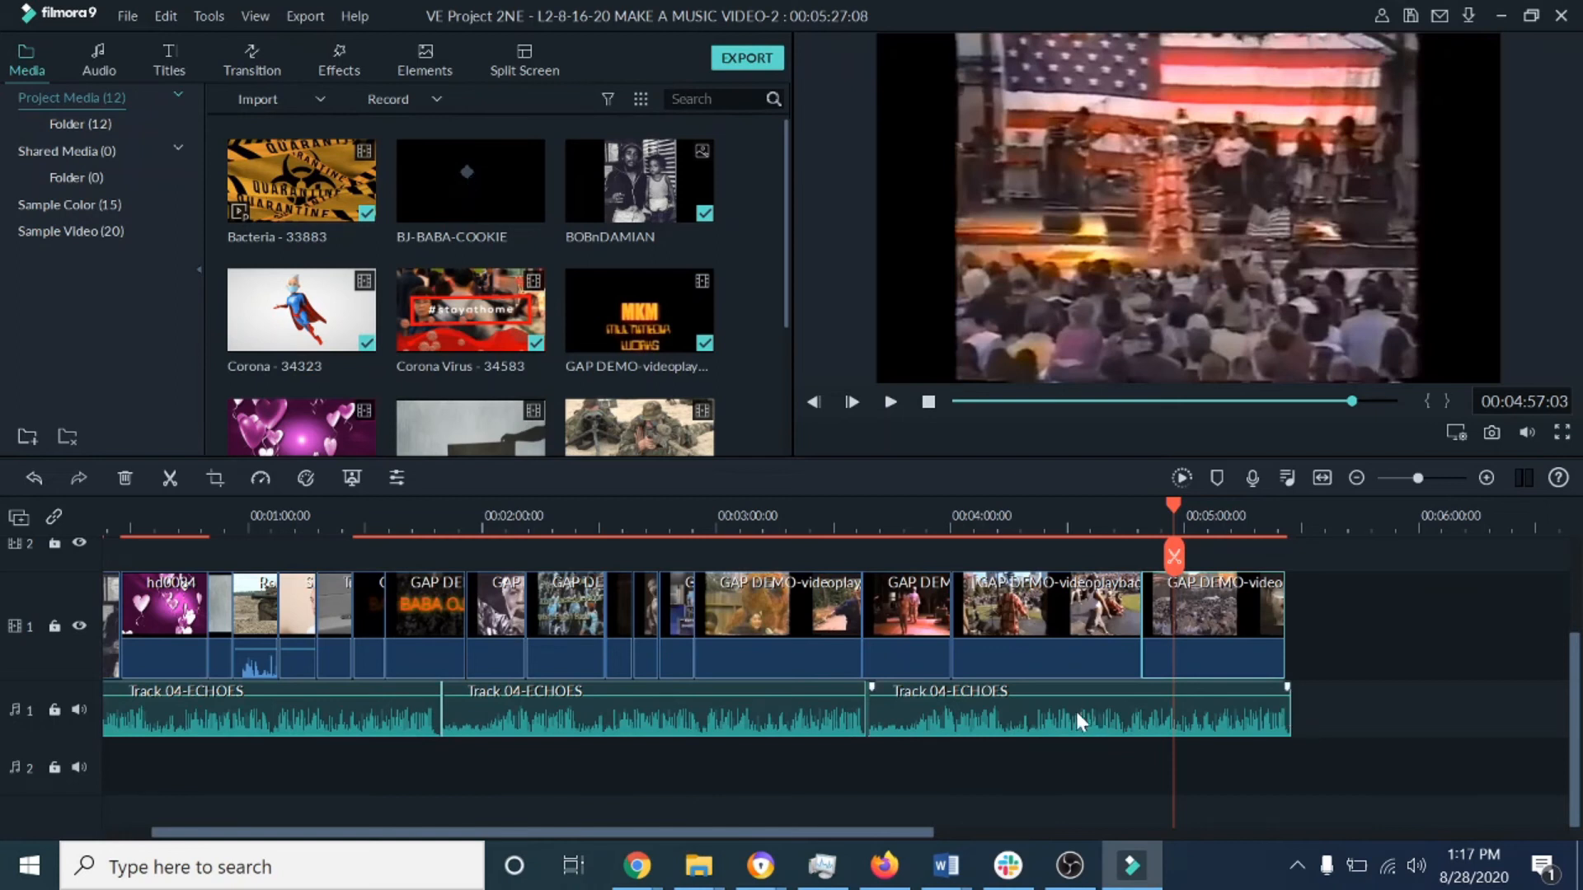
{"action": "left_click_drag", "start_coordinate": [671, 831], "coordinate": [617, 813]}
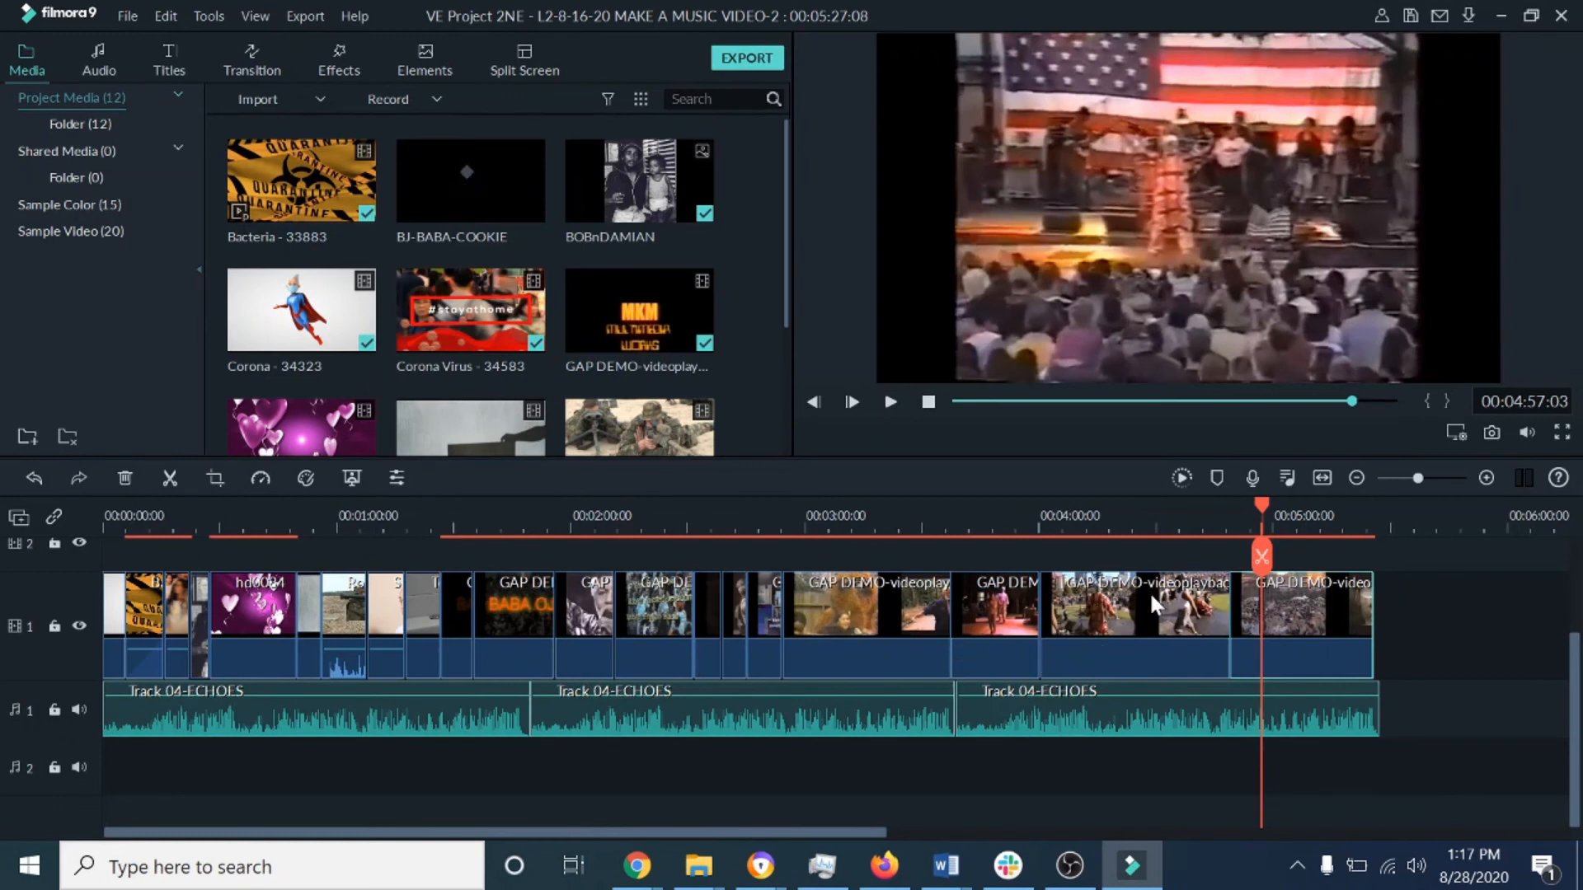
{"action": "left_click_drag", "start_coordinate": [566, 833], "coordinate": [438, 808]}
{"action": "left_click", "coordinate": [1212, 510]}
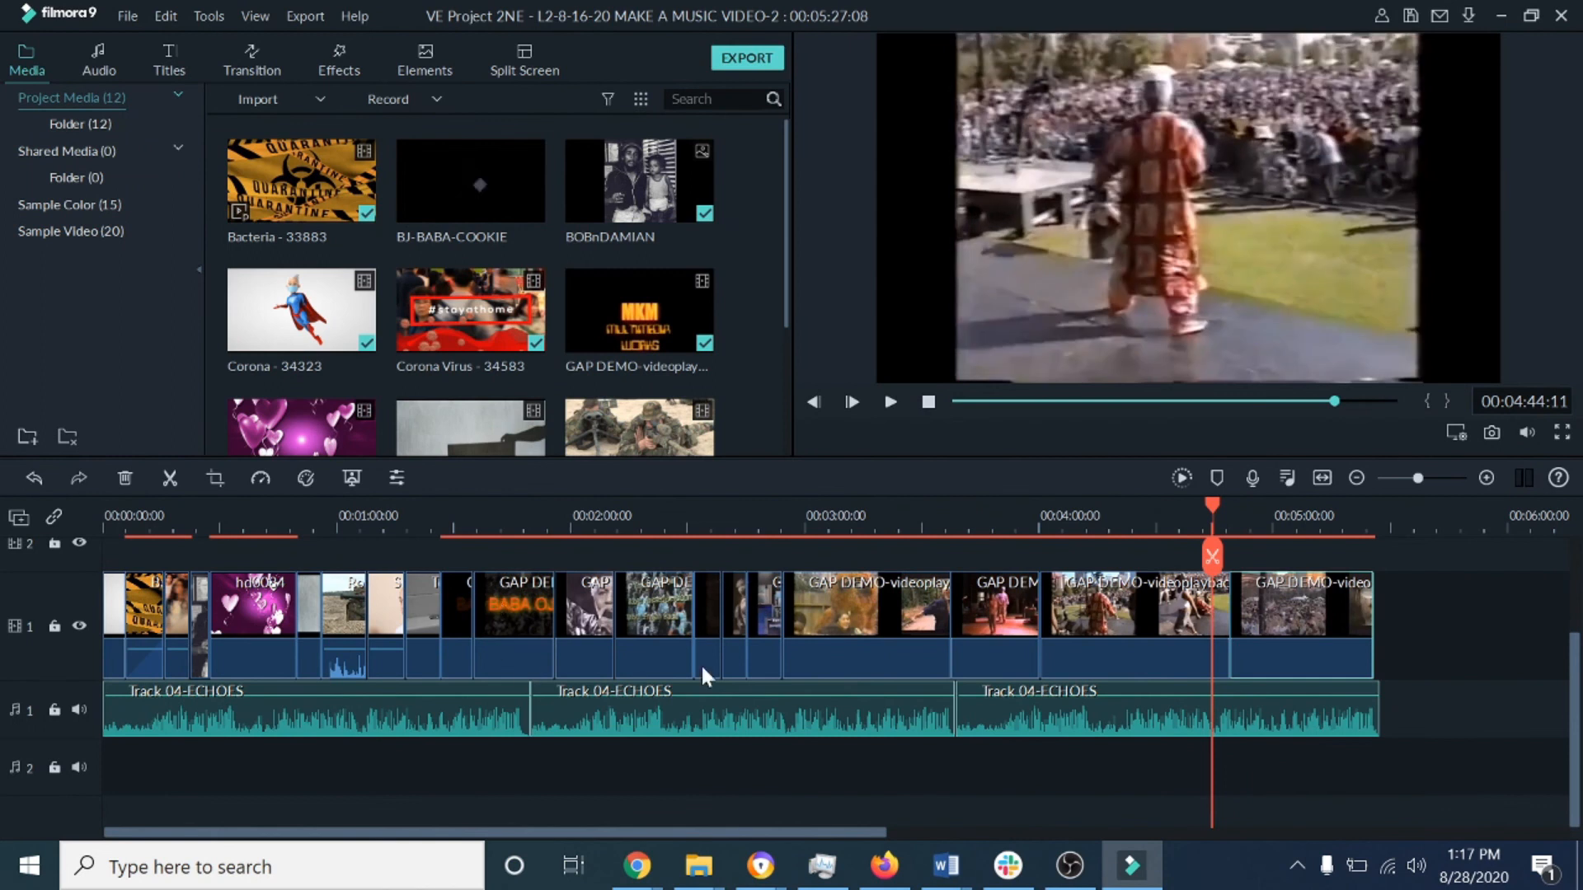
Play the short GAP DEMO clips from 00:02:33:11 with the song and pause at 00:02:46:00
{"action": "left_click_drag", "start_coordinate": [1213, 504], "coordinate": [701, 549]}
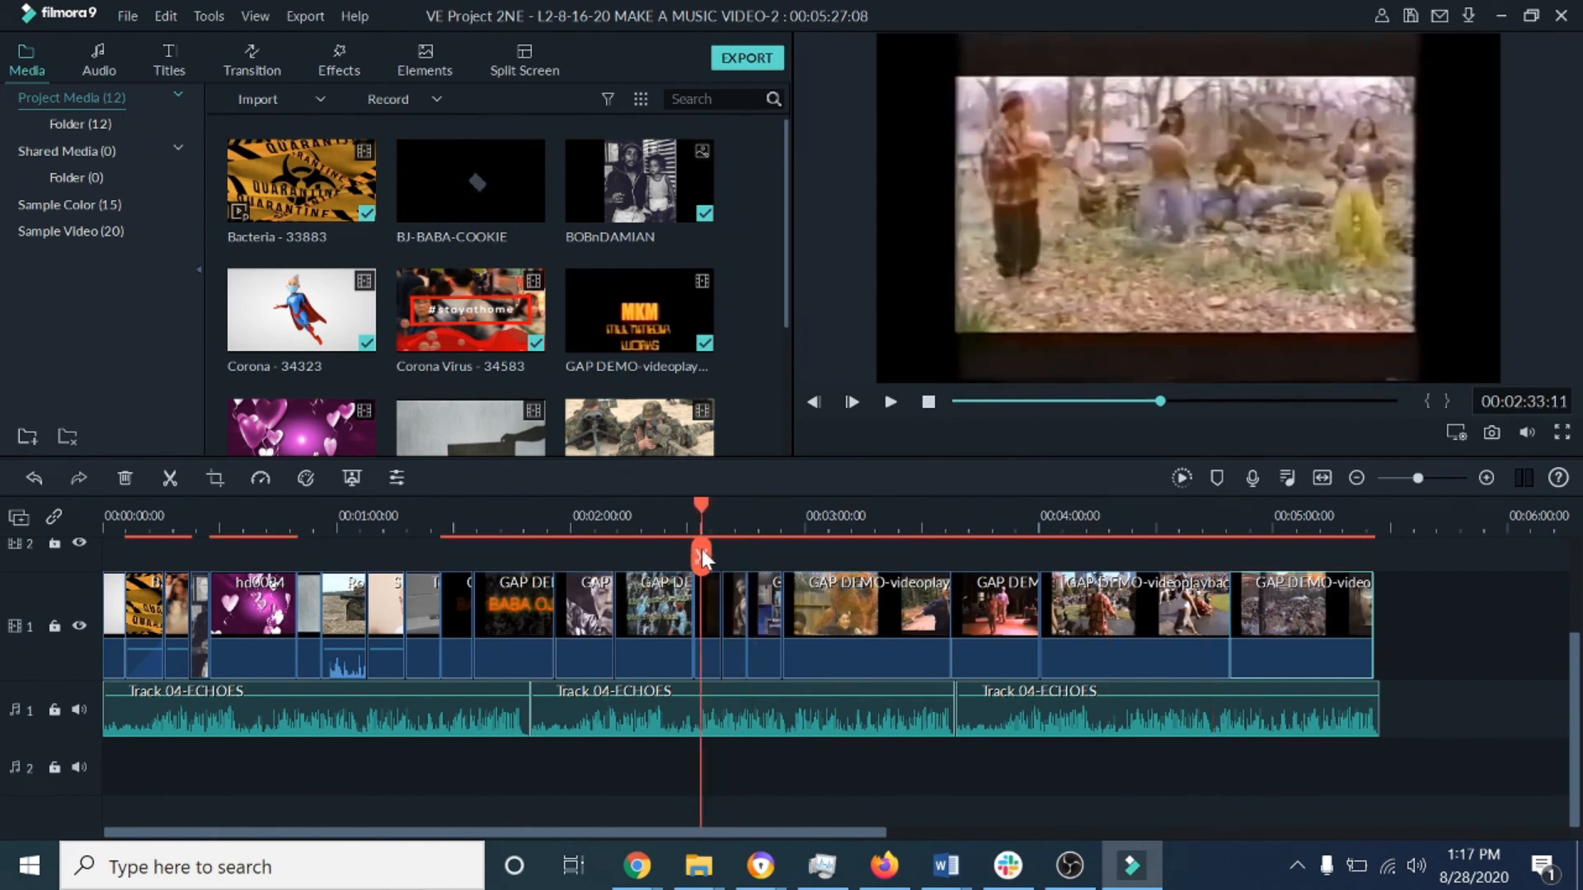
{"action": "left_click", "coordinate": [889, 401]}
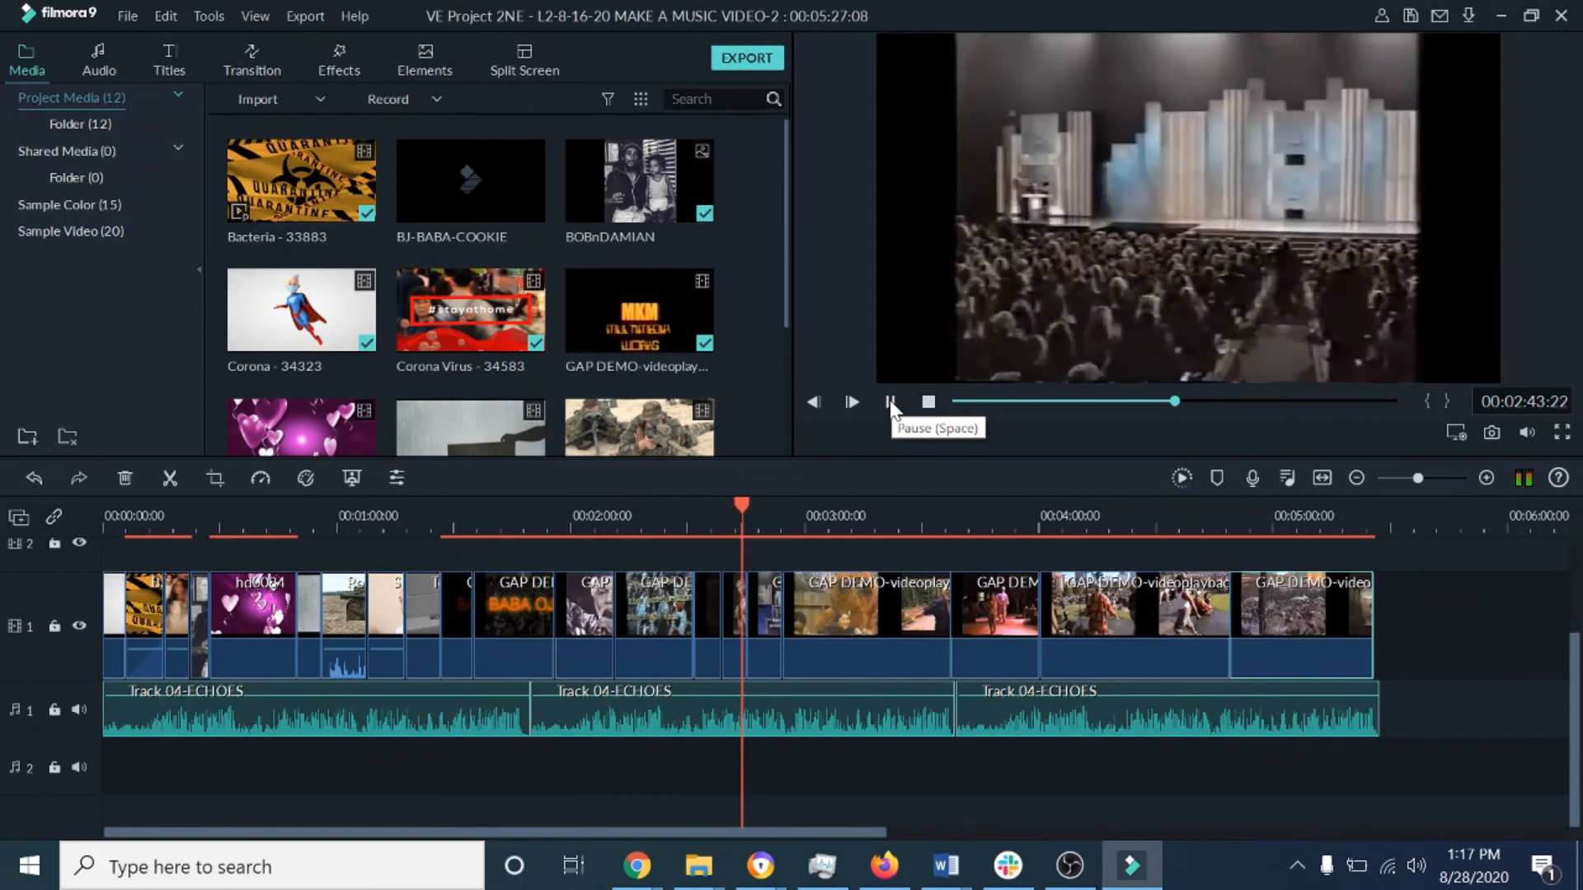
{"action": "left_click", "coordinate": [890, 402]}
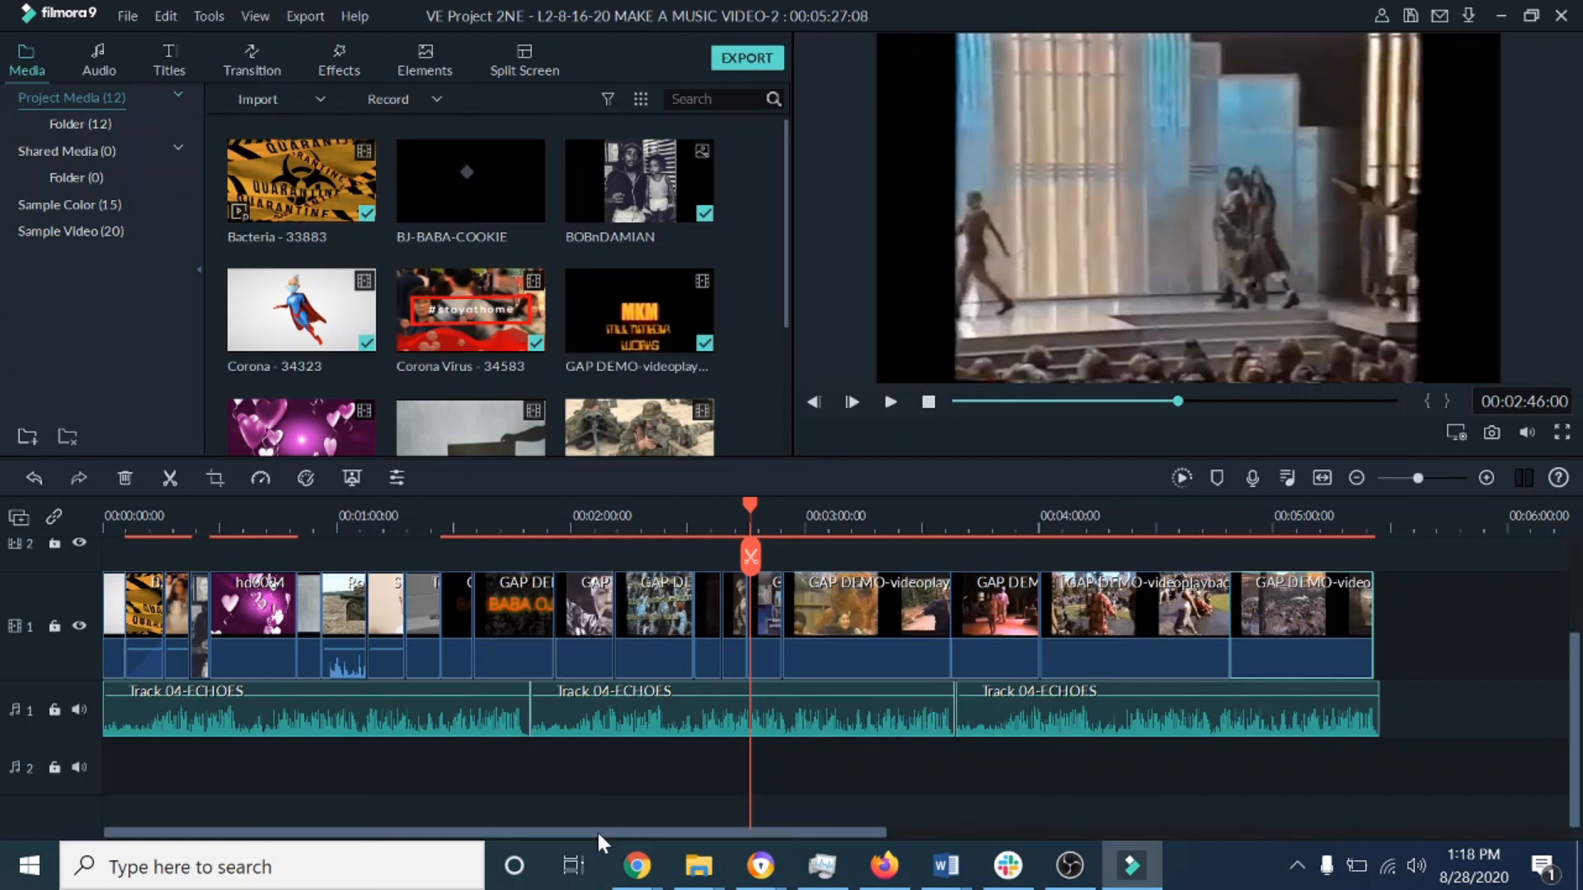
{"action": "left_click_drag", "start_coordinate": [597, 829], "coordinate": [555, 833]}
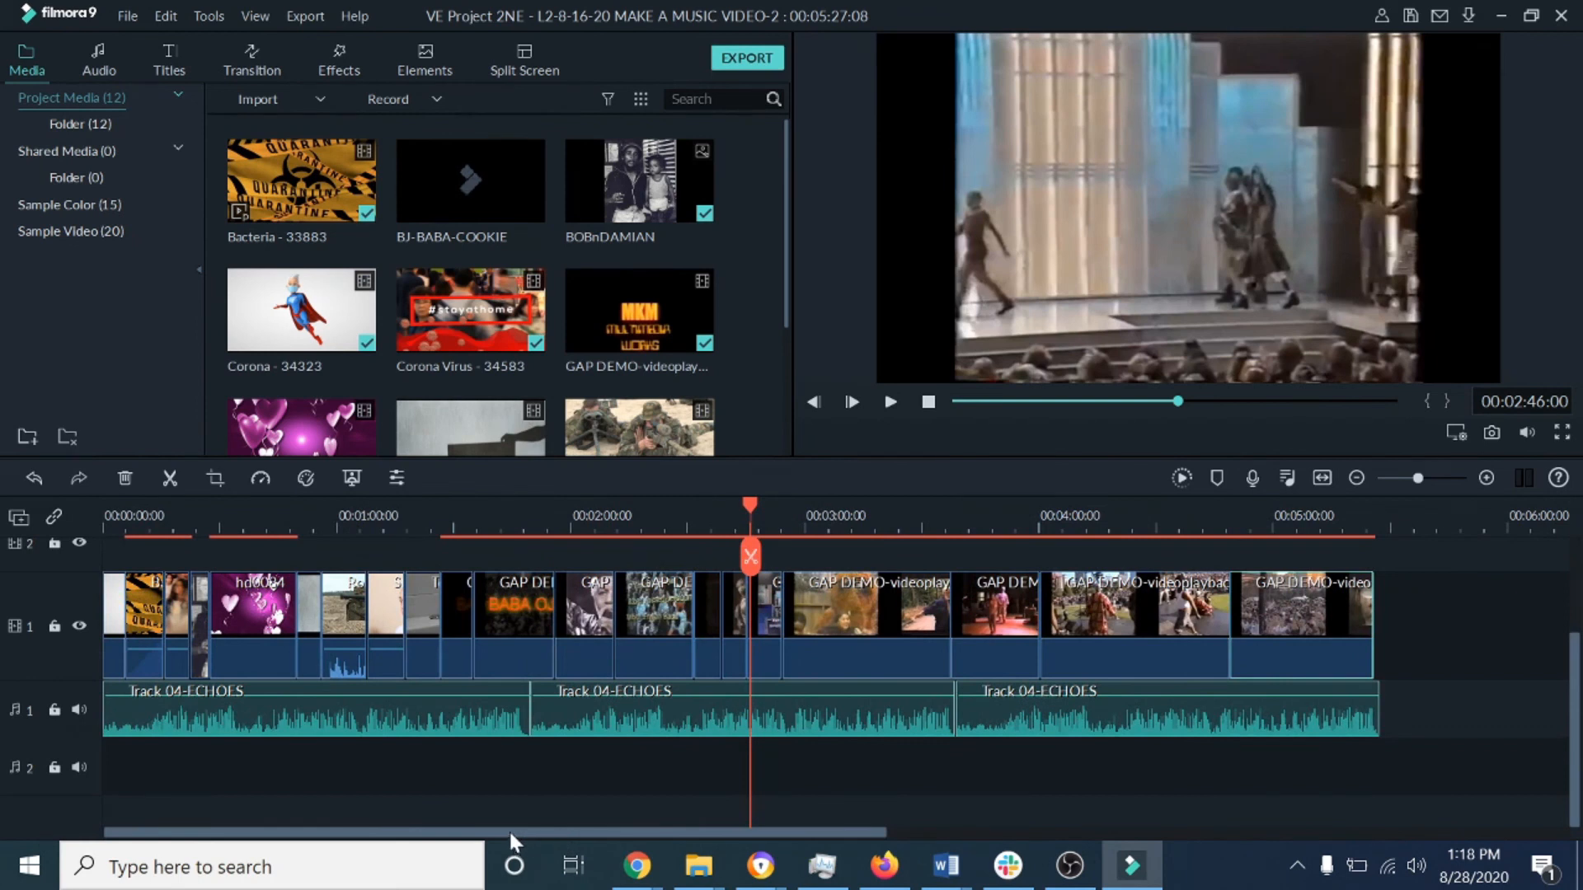